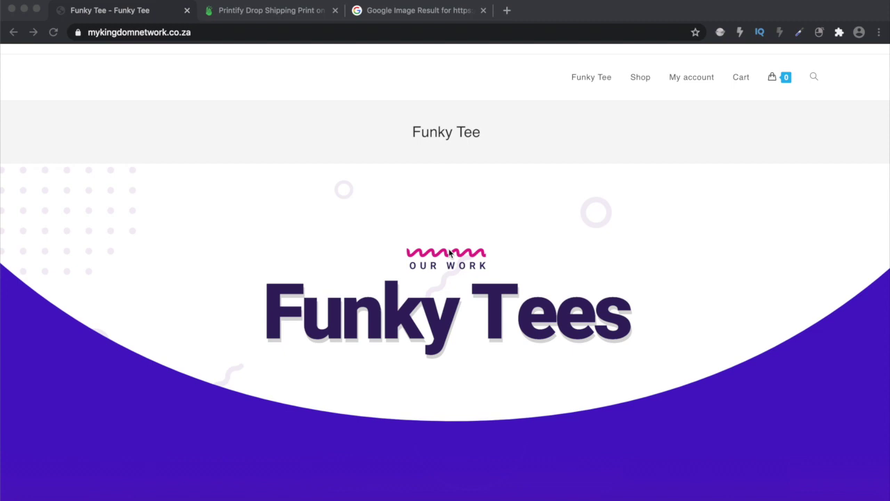
Review the finished Funky Tee shop page, the Inkomazi T-shirt reference image and the product list in the Printify store
scroll(449, 253, "down", 10)
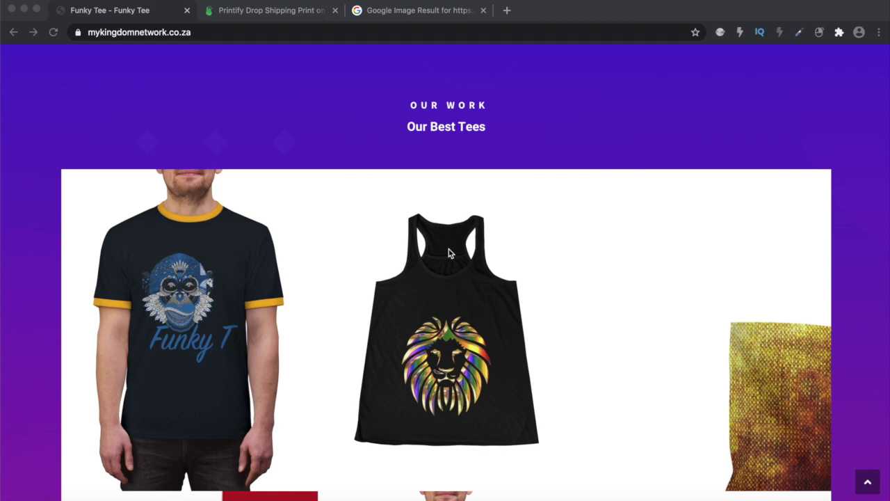
left_click(403, 11)
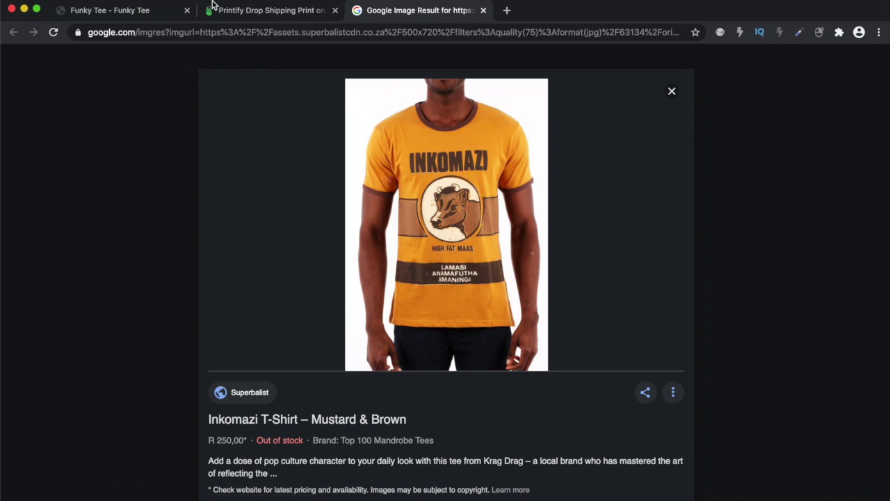
left_click(109, 16)
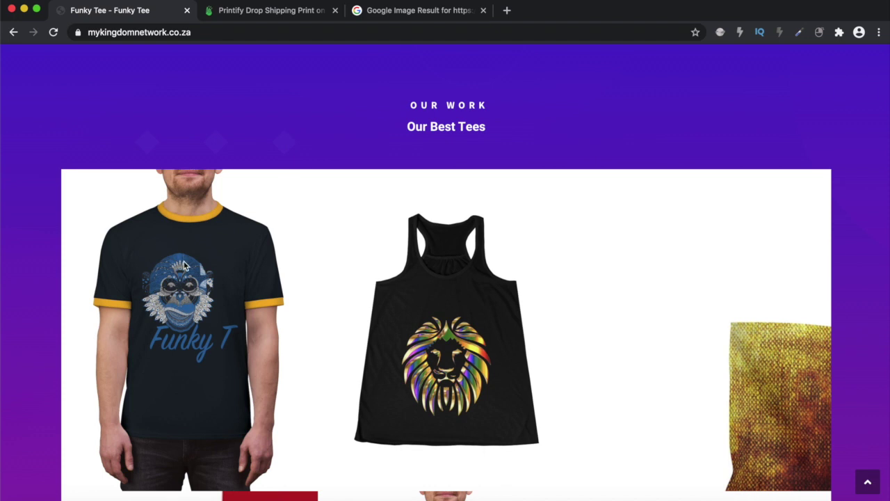
left_click(264, 13)
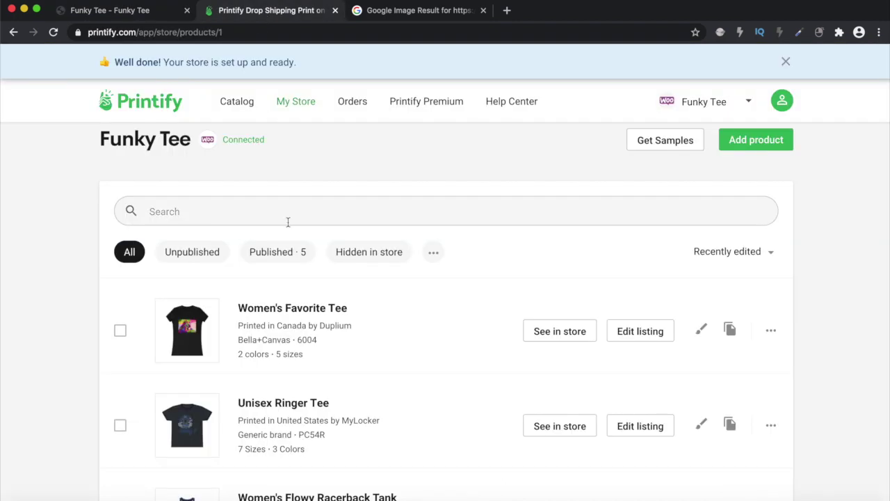
scroll(305, 310, "down", 3)
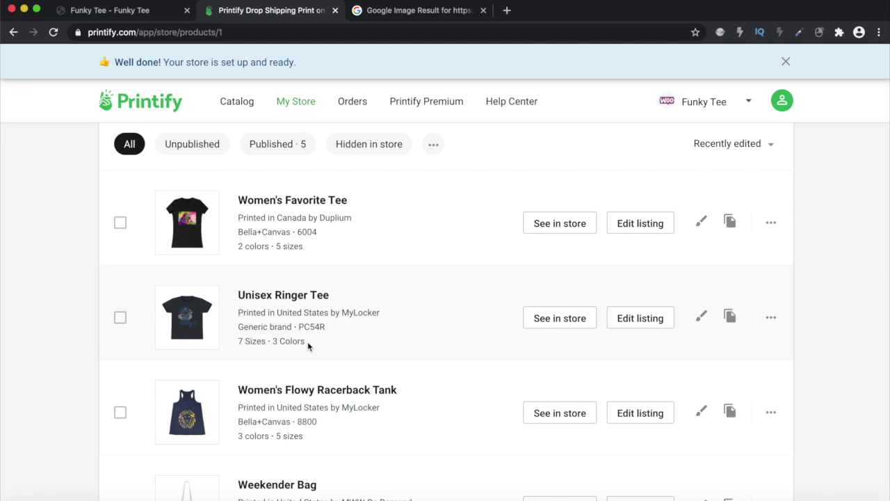
left_click(110, 12)
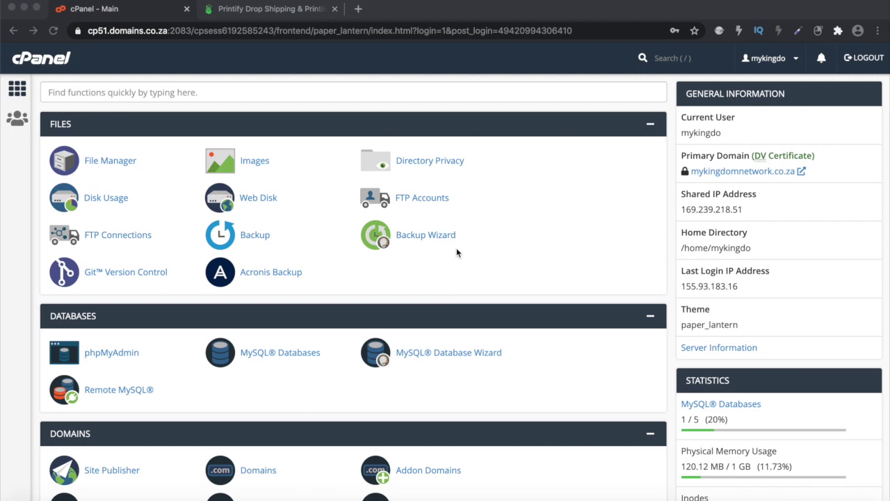
Look through the tool sections of the cPanel hosting dashboard, from Files and Databases down to Software and Popular Applications
scroll(456, 249, "down", 5)
scroll(456, 249, "down", 3)
scroll(457, 249, "up", 8)
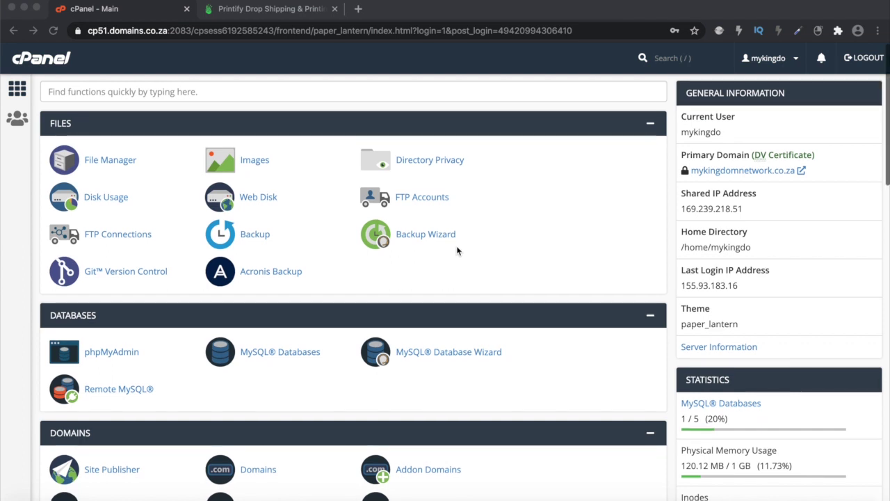
scroll(457, 248, "down", 10)
scroll(456, 250, "down", 4)
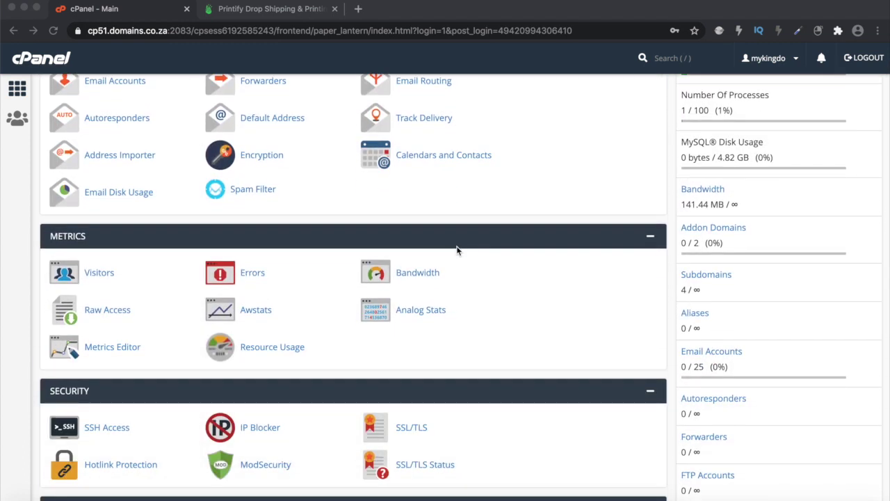
scroll(457, 251, "down", 7)
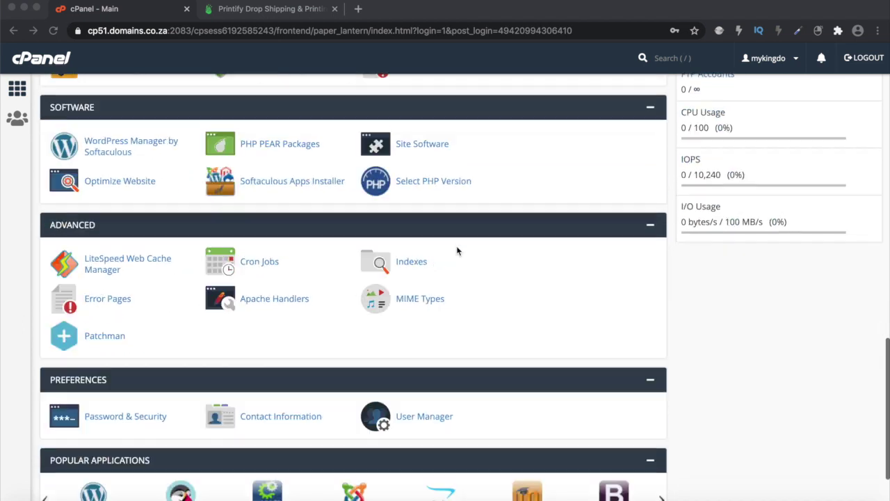
scroll(457, 250, "up", 7)
scroll(457, 250, "up", 10)
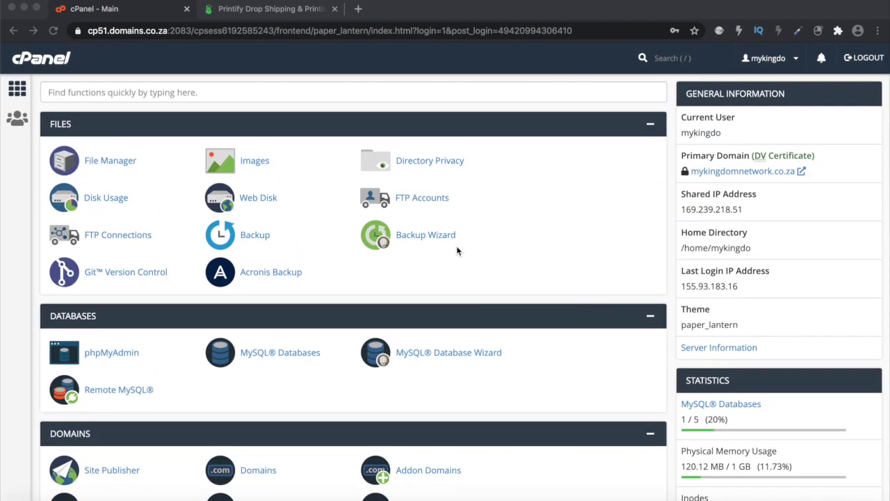
scroll(456, 251, "down", 1)
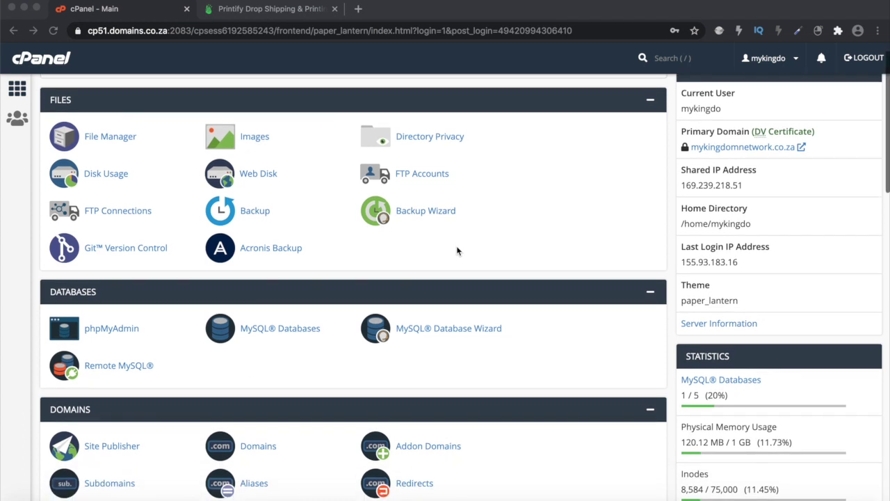
scroll(457, 251, "down", 5)
scroll(457, 250, "down", 8)
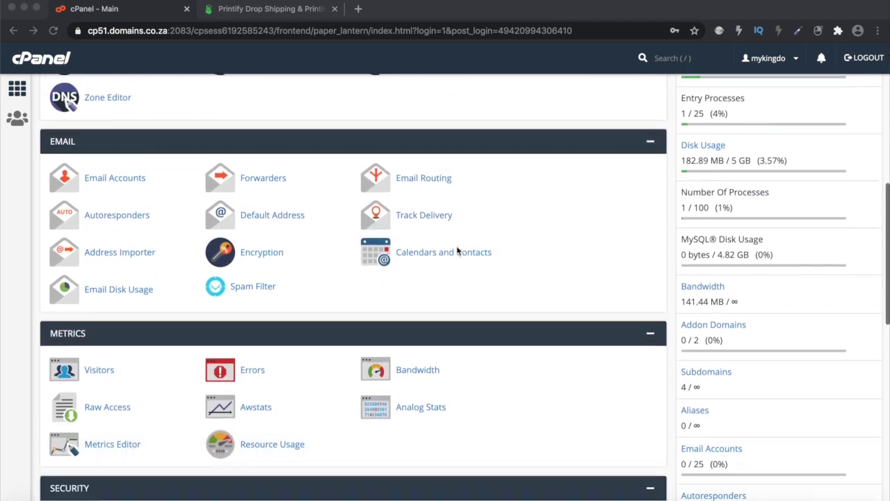
scroll(457, 250, "up", 10)
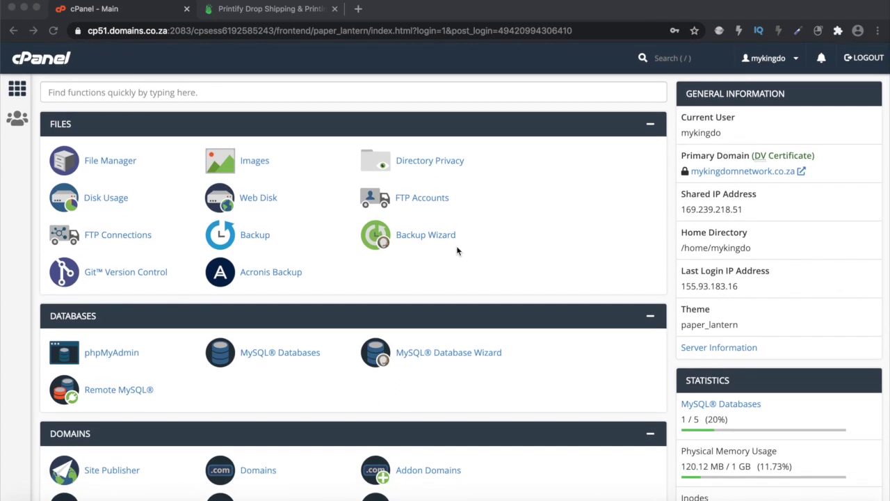
Check the hosting account's resource usage statistics
scroll(577, 348, "down", 3)
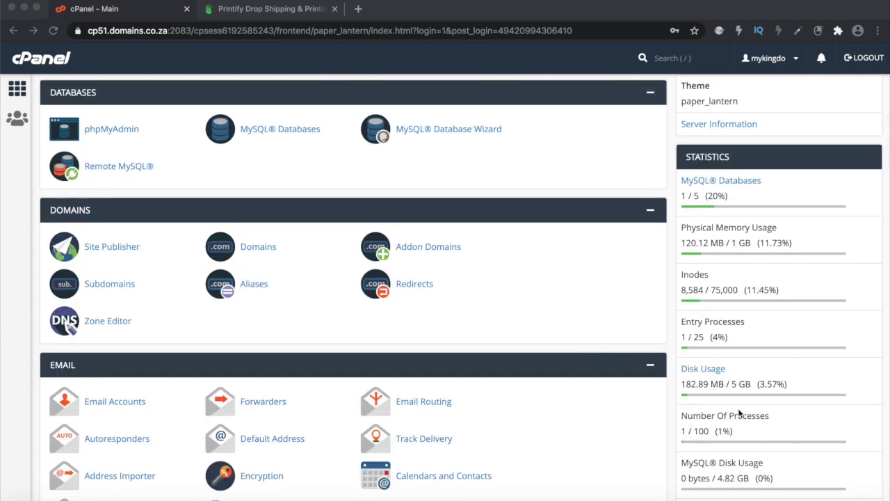
scroll(736, 414, "down", 3)
scroll(741, 412, "up", 2)
scroll(741, 412, "up", 4)
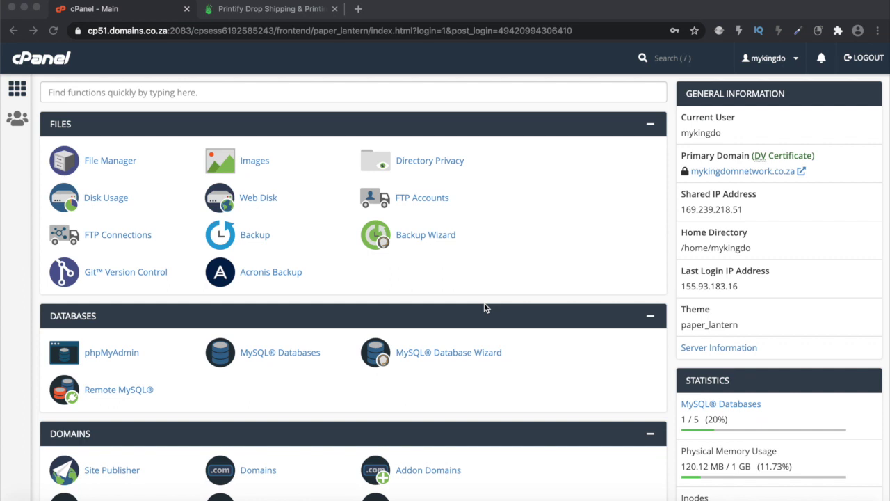
Switch to the Printify home page and look over its customizable product categories
left_click(258, 11)
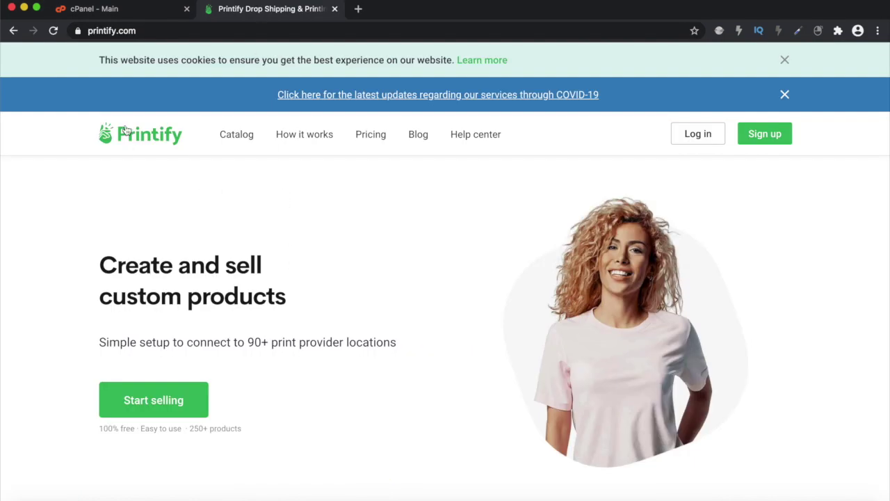
scroll(391, 299, "down", 5)
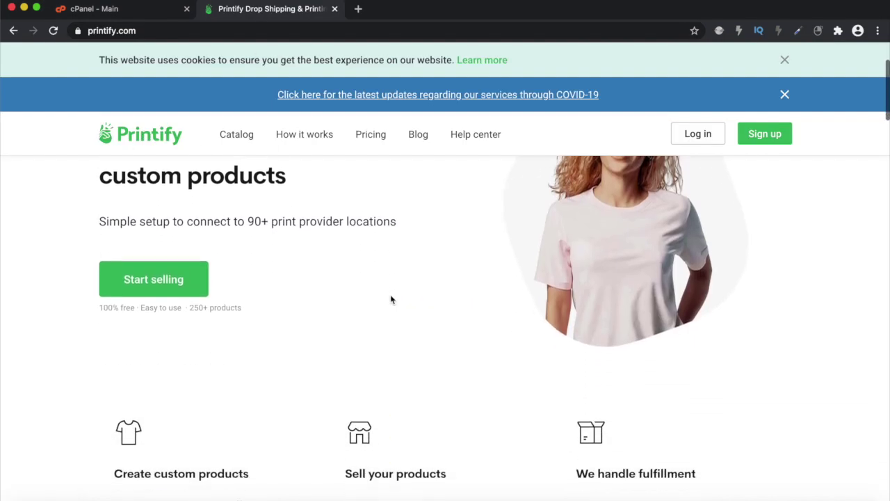
scroll(390, 299, "down", 6)
scroll(391, 299, "up", 10)
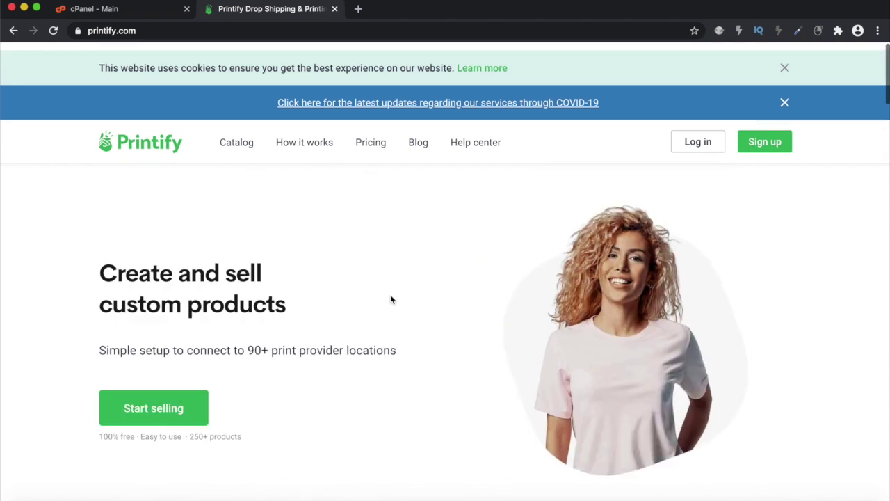
scroll(390, 299, "down", 10)
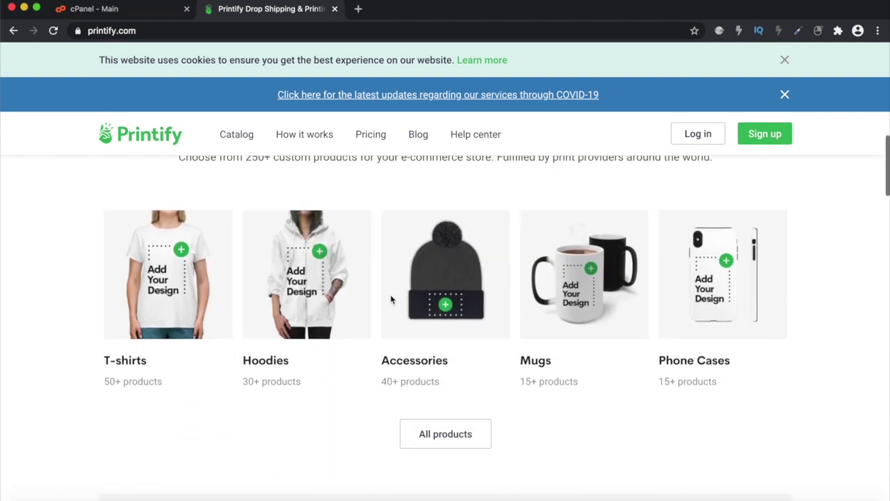
scroll(391, 300, "up", 2)
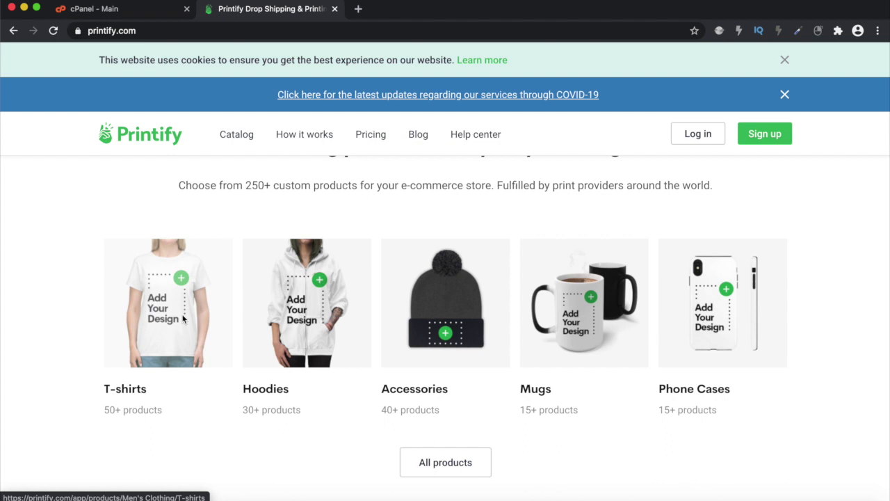
Return to cPanel and open the WordPress installation form from the popular applications
left_click(120, 12)
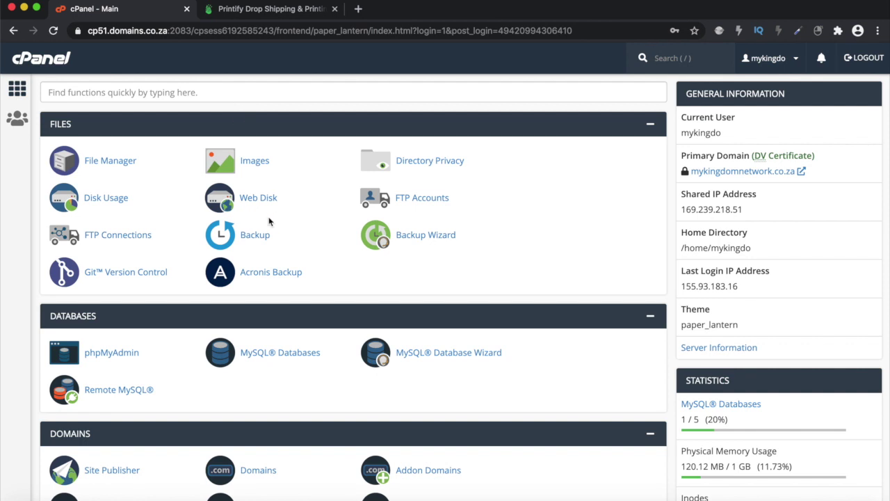
scroll(269, 221, "down", 20)
left_click(94, 426)
scroll(411, 316, "down", 2)
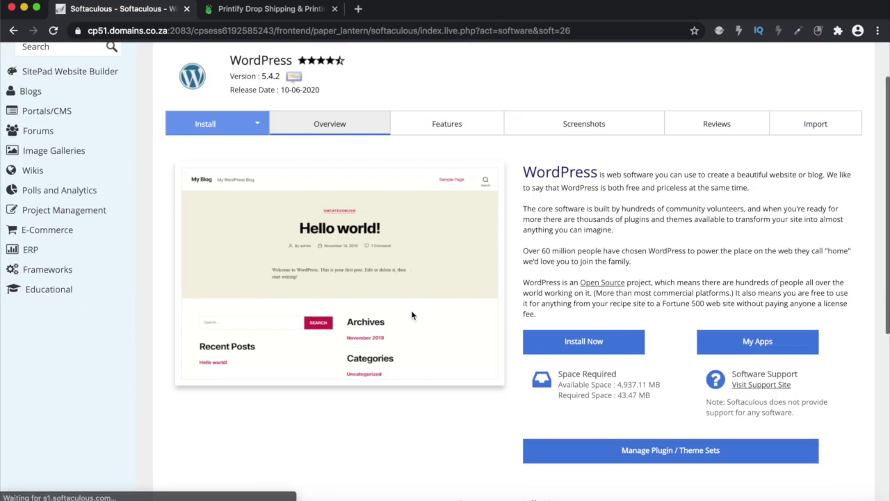
left_click(573, 308)
Set the site name to Funky Tee and the description to Funky Tee Branded Goods, enter the admin e-mail, and install WordPress
left_click_drag(557, 291, 425, 295)
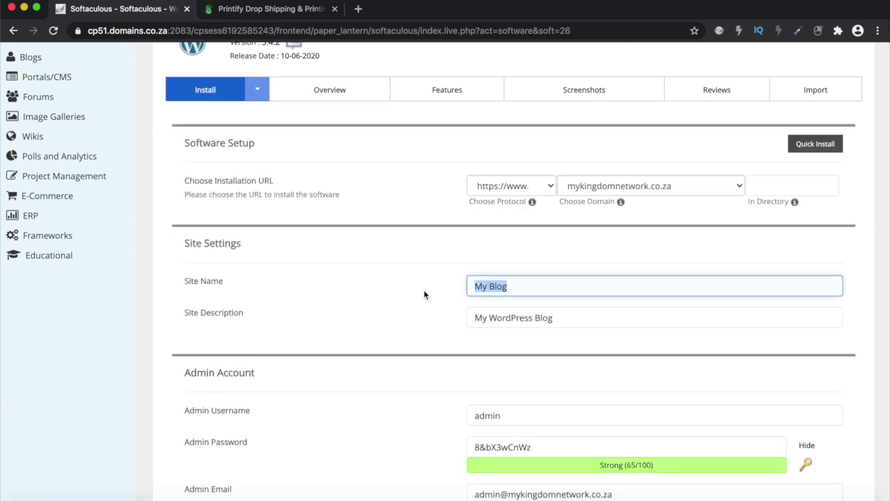
type("Funky Tee")
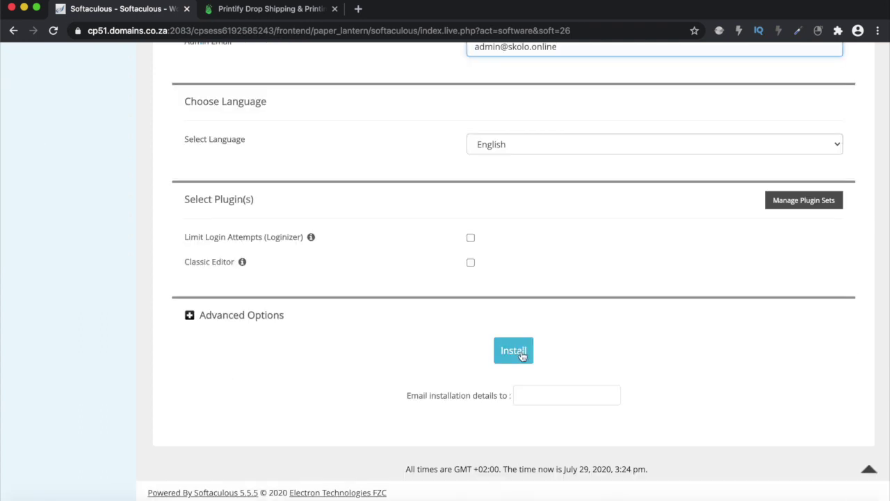
left_click(521, 352)
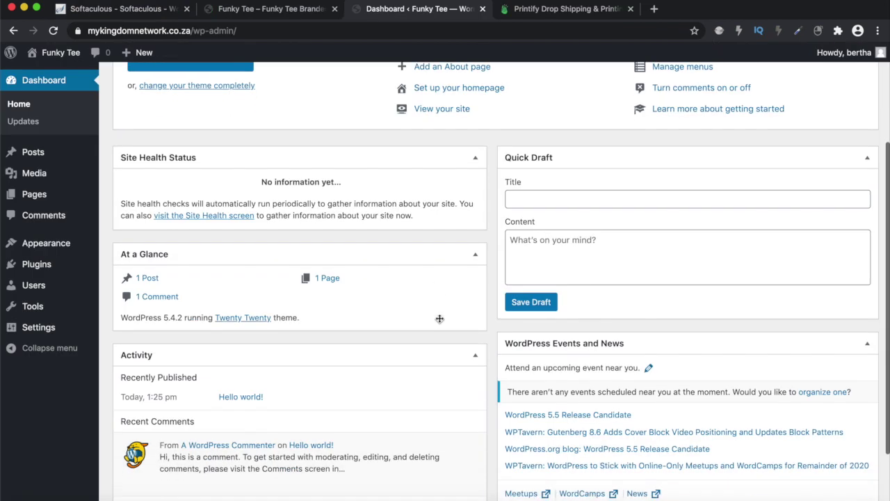
Inspect the new WordPress site's front page and its admin dashboard
scroll(362, 58, "up", 5)
left_click(255, 16)
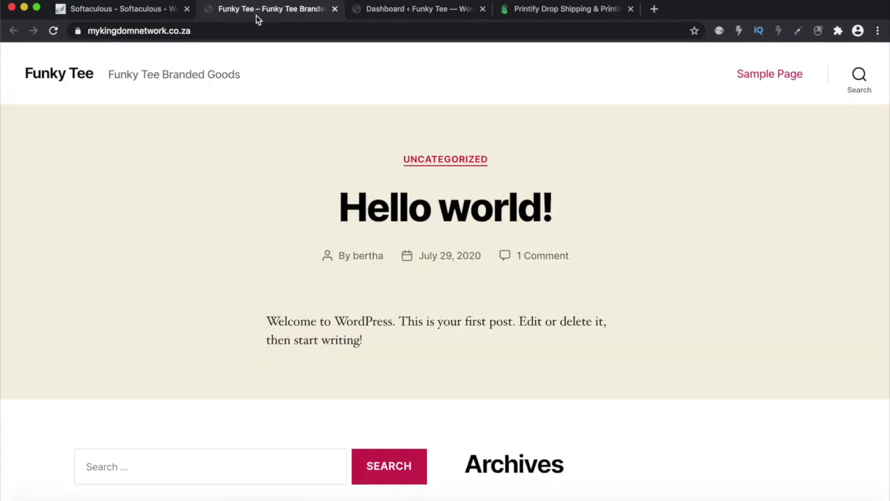
left_click(416, 10)
scroll(418, 327, "down", 5)
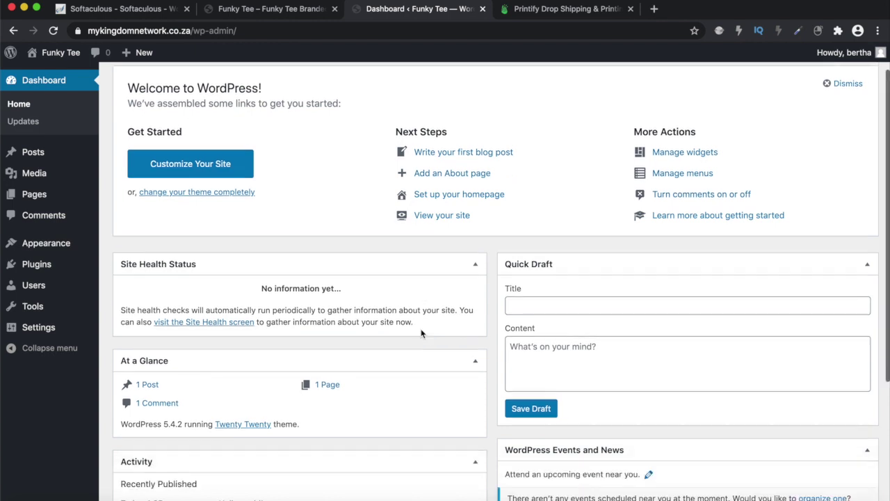
scroll(421, 333, "up", 5)
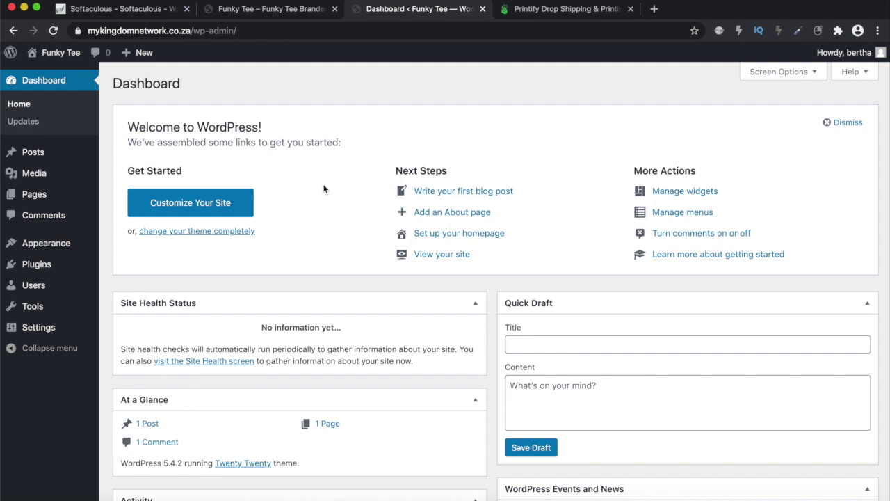
left_click(272, 9)
left_click(445, 5)
Open the page for adding a new WordPress theme and browse the featured themes
left_click(43, 244)
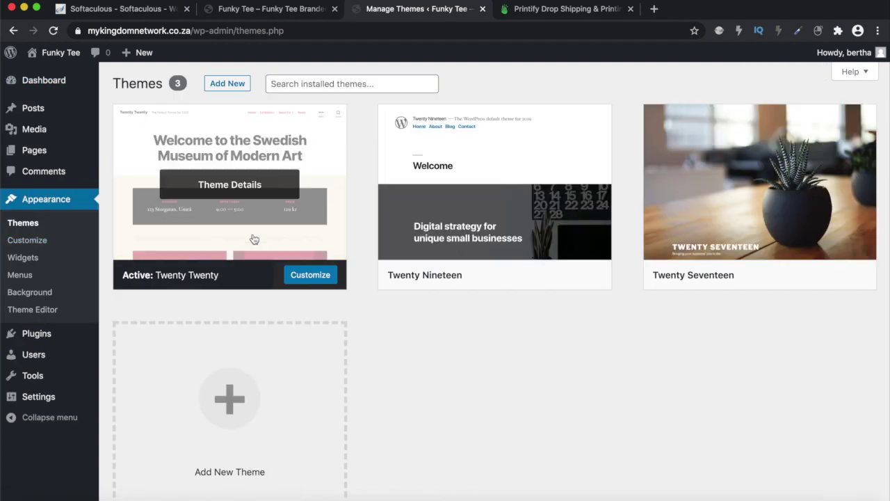
left_click(239, 404)
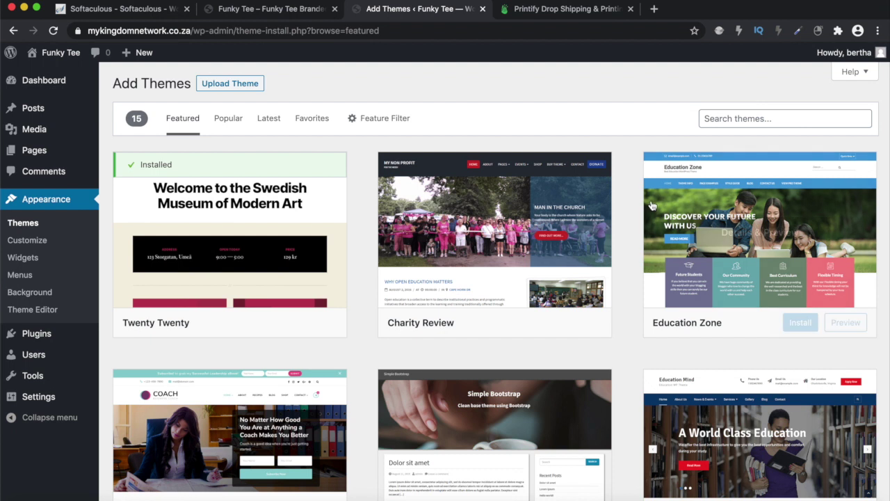
scroll(593, 302, "down", 3)
scroll(593, 307, "down", 3)
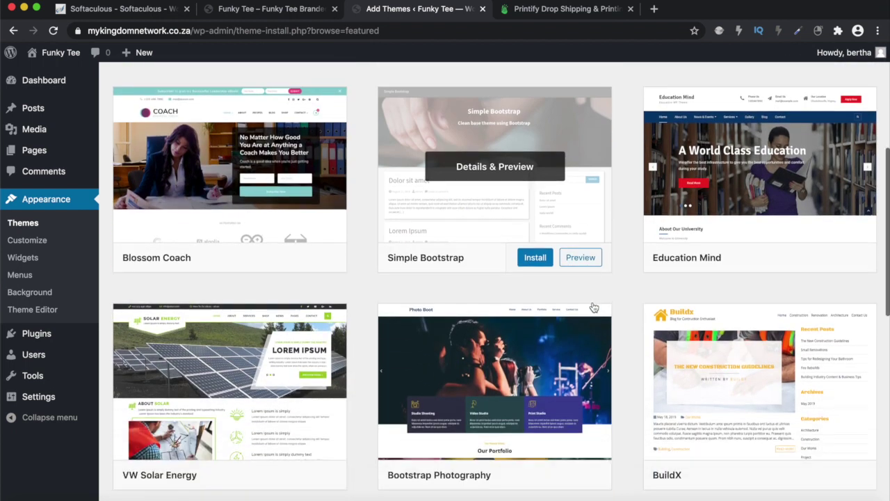
scroll(593, 307, "up", 10)
Search the WordPress theme directory for "commerce" and browse the matching themes
left_click(743, 116)
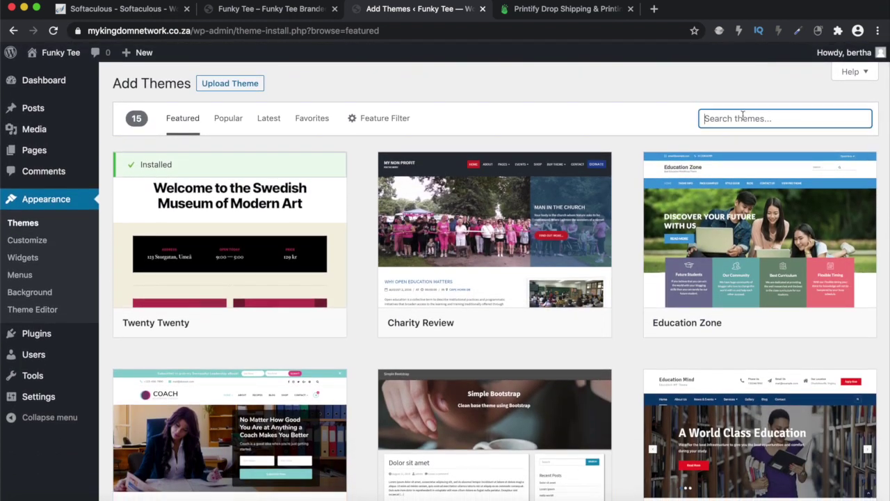
type("commerce")
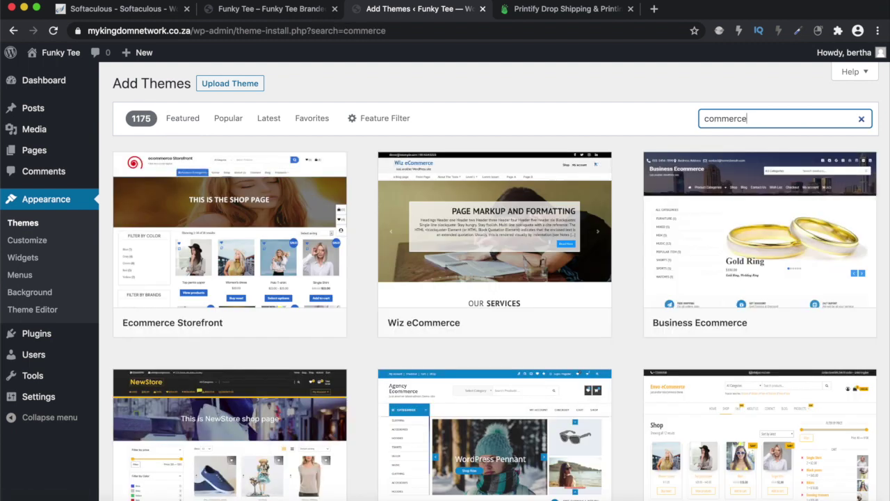
scroll(687, 212, "down", 4)
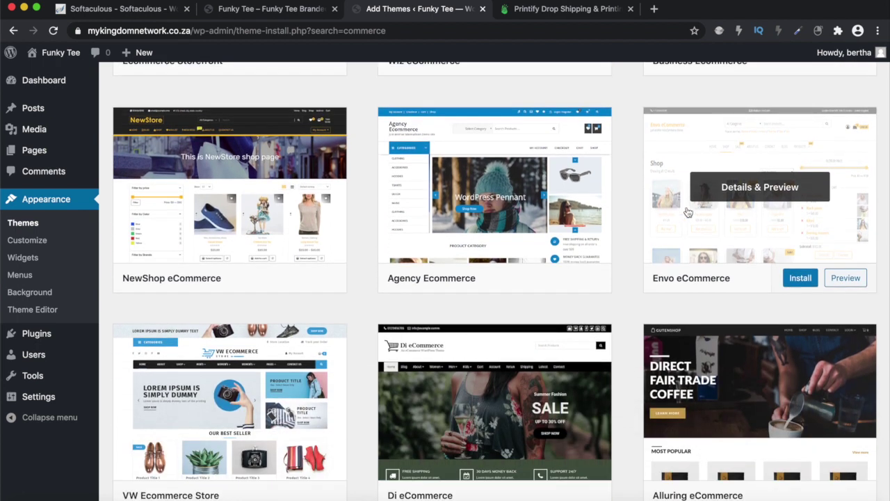
scroll(687, 212, "down", 3)
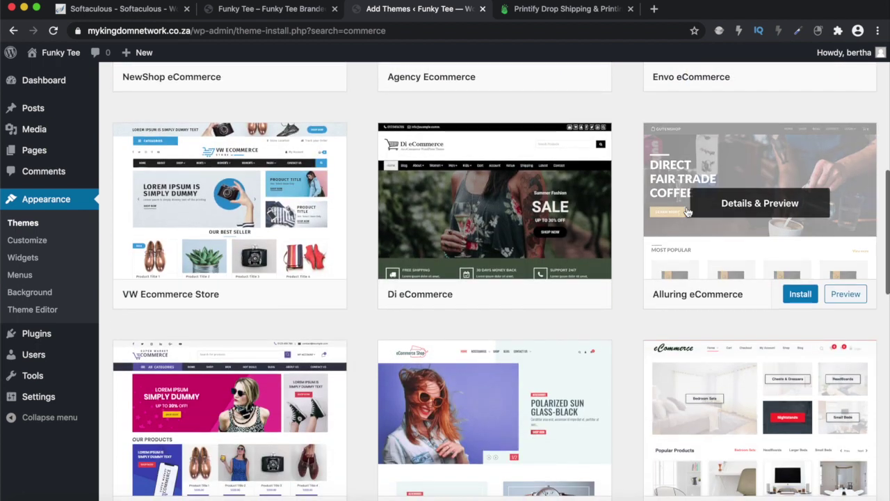
scroll(686, 212, "down", 3)
scroll(687, 213, "down", 3)
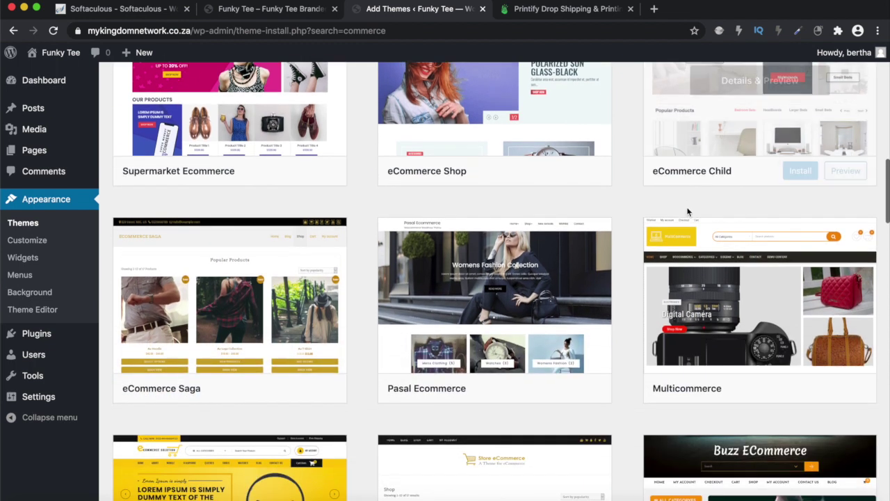
Install and activate the Pasal Ecommerce theme, and look over its welcome page
left_click(495, 311)
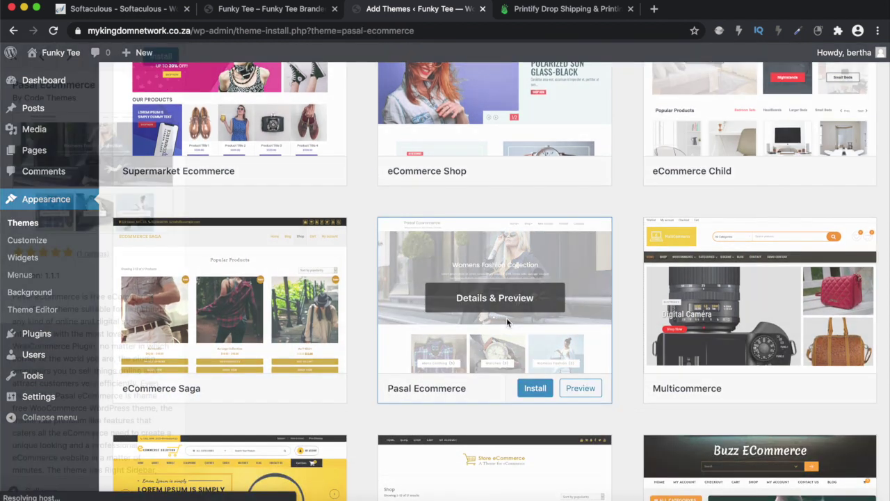
left_click(160, 57)
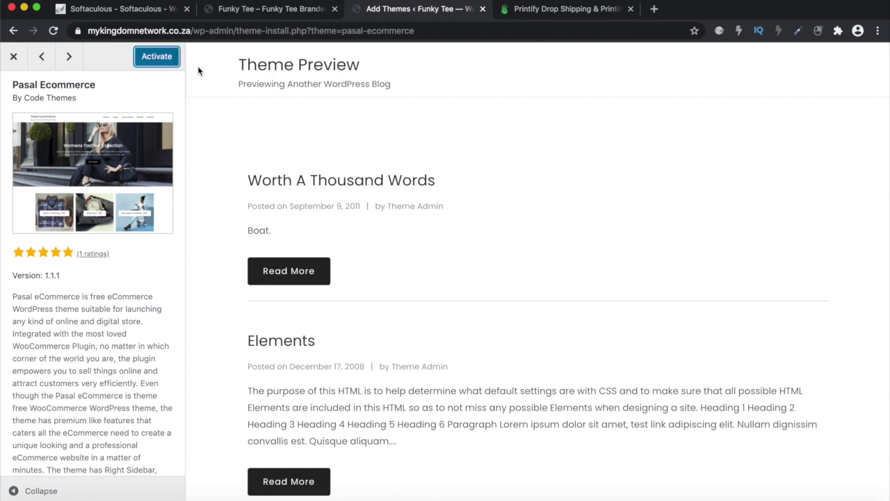
left_click(153, 60)
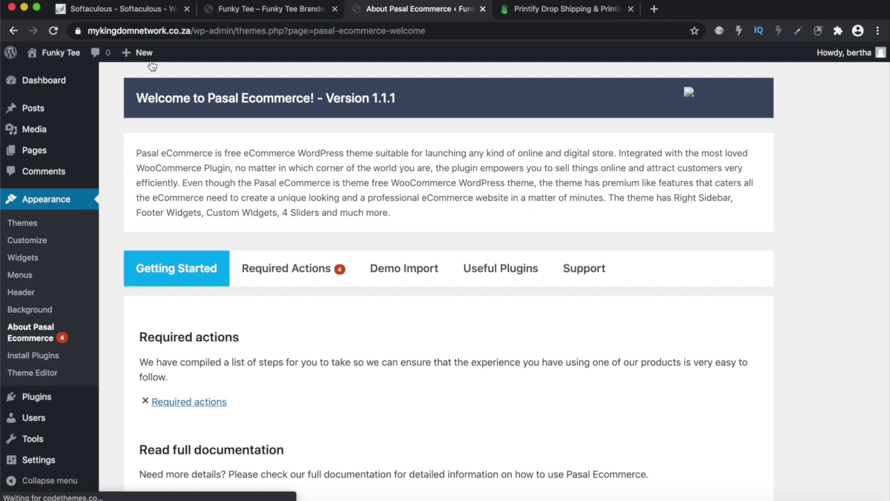
scroll(326, 299, "down", 5)
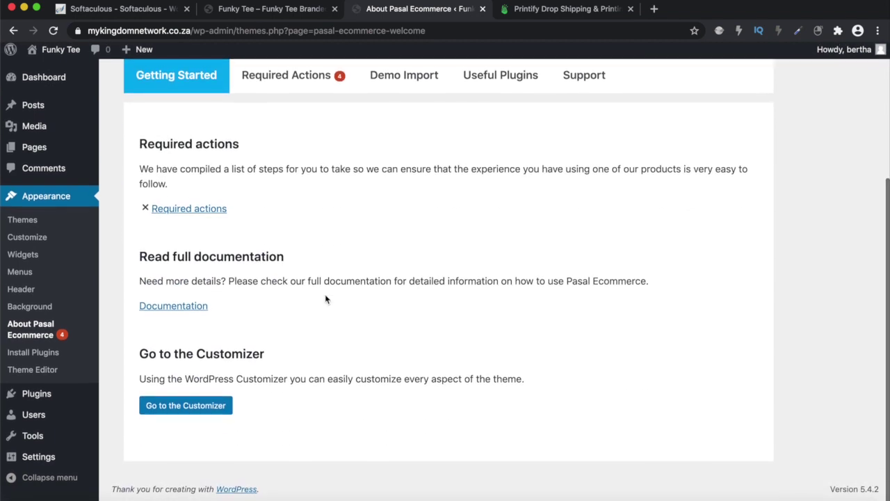
scroll(326, 299, "up", 5)
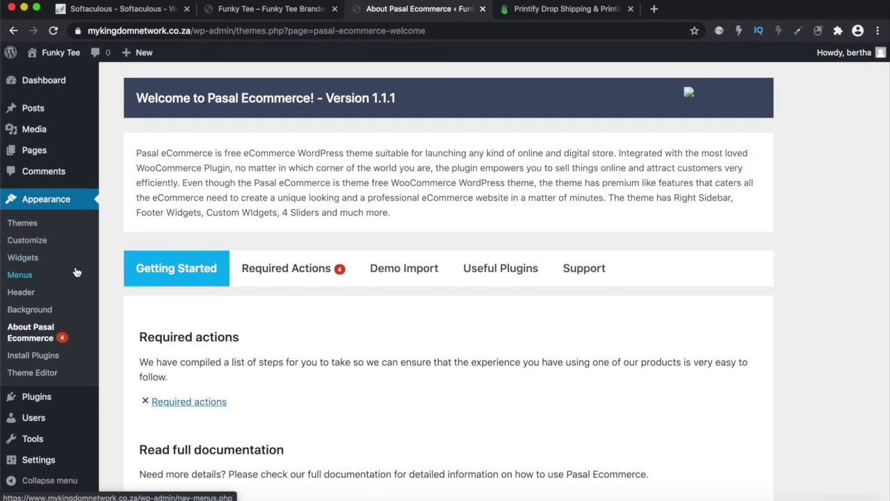
Open the list of installed themes and delete the Twenty Nineteen theme
left_click(31, 229)
scroll(415, 332, "down", 3)
scroll(416, 332, "up", 3)
left_click(547, 286)
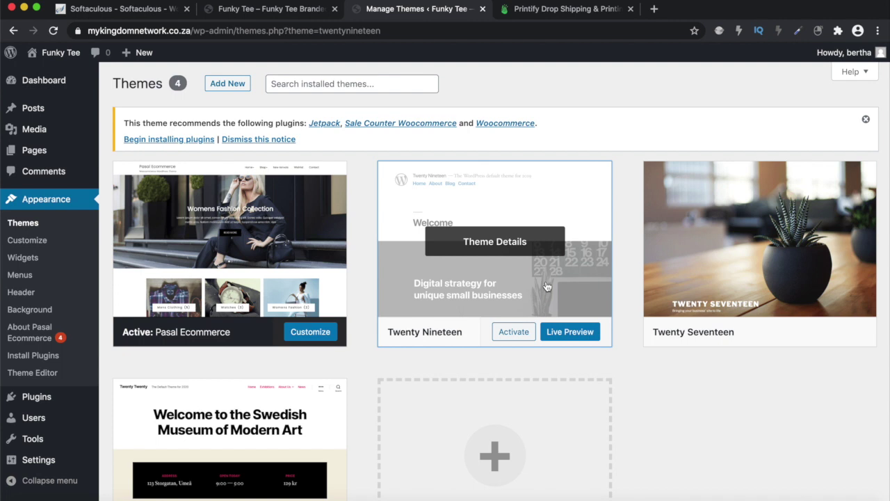
left_click(844, 475)
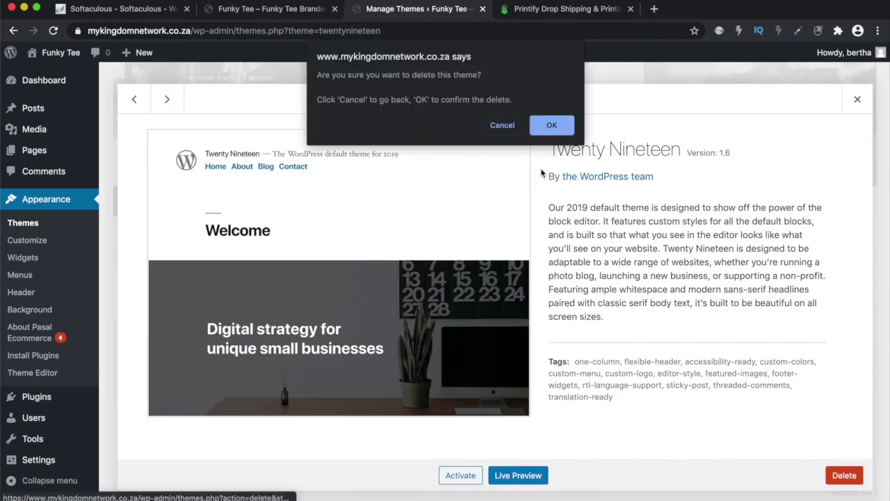
left_click(554, 129)
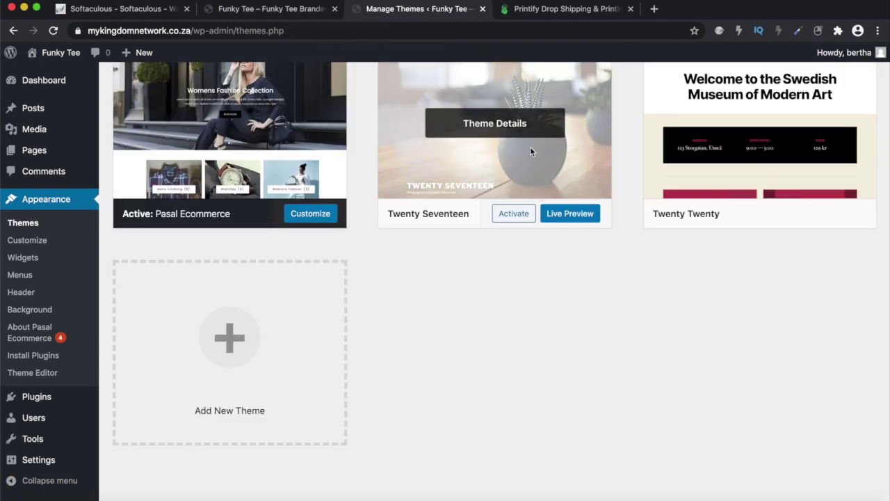
Delete the Twenty Seventeen theme from the installed themes
scroll(530, 150, "up", 2)
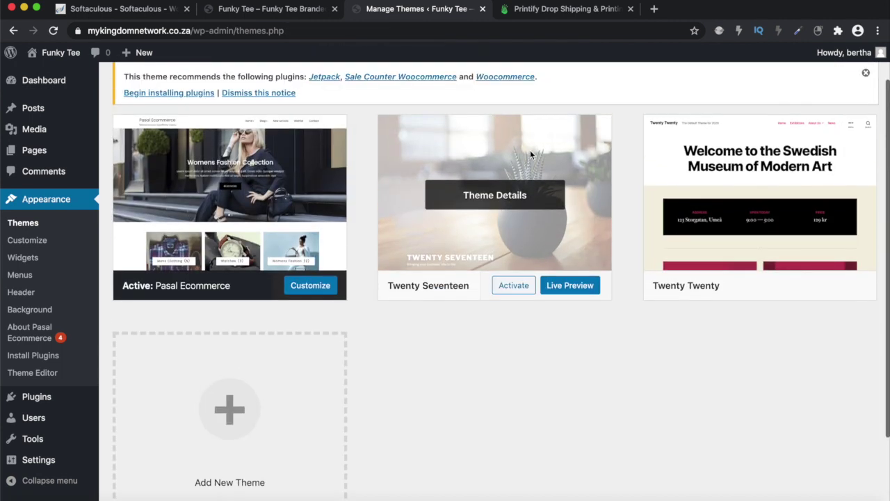
left_click(543, 242)
left_click(844, 475)
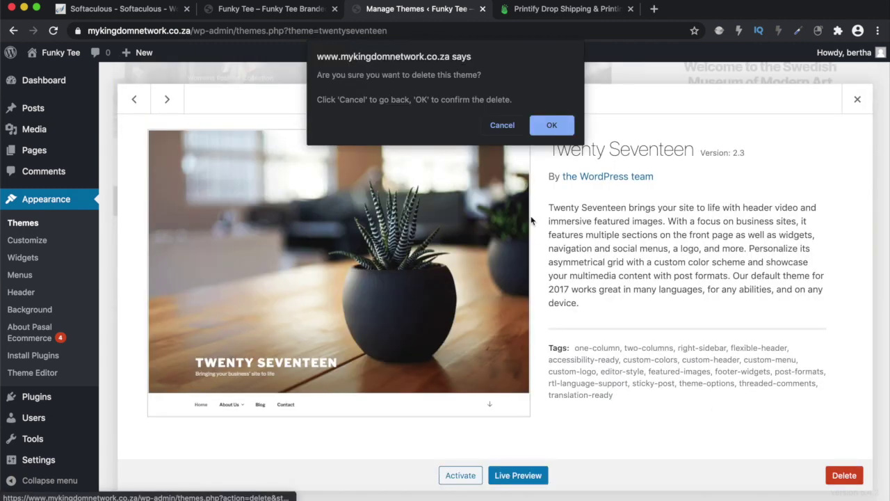
left_click(554, 133)
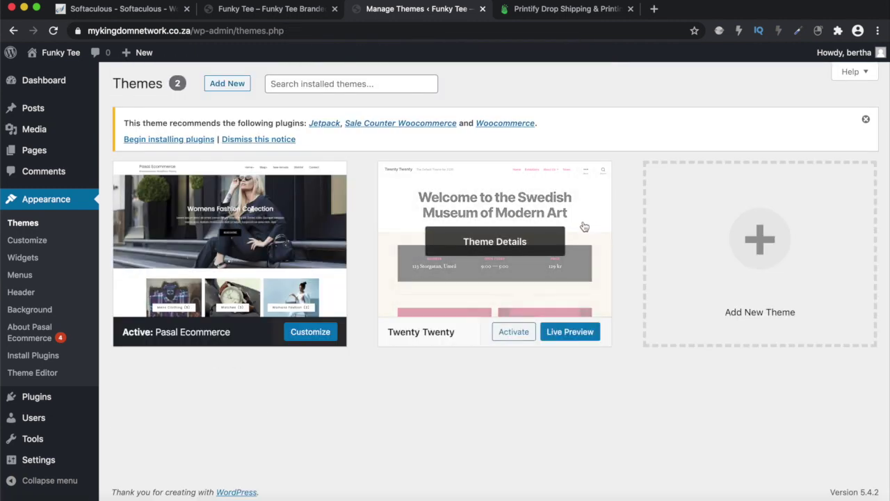
Delete the Twenty Twenty theme and confirm its removal
left_click(584, 227)
left_click(846, 478)
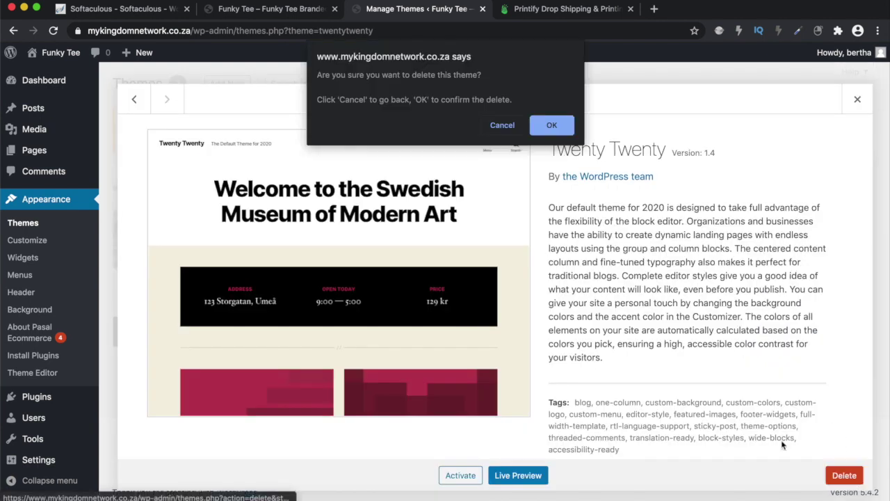
left_click(554, 126)
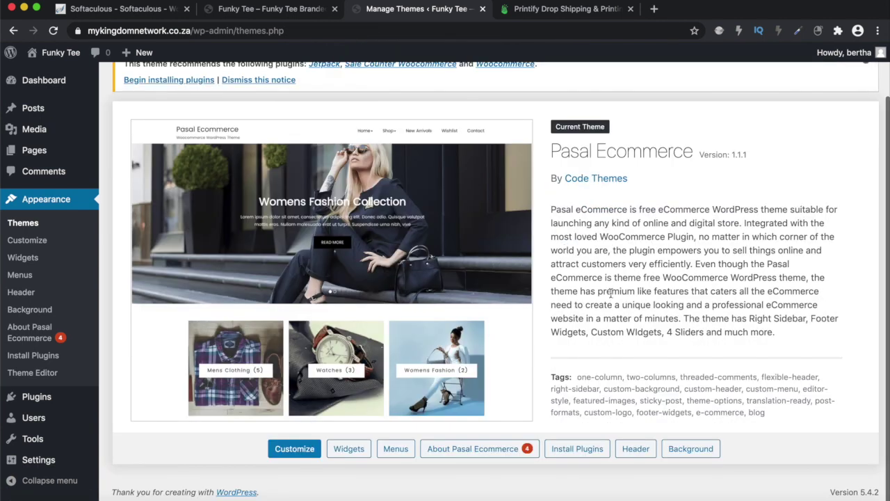
Review the details of the active Pasal Ecommerce theme and reload the Funky Tee front page to check its appearance
scroll(543, 285, "up", 2)
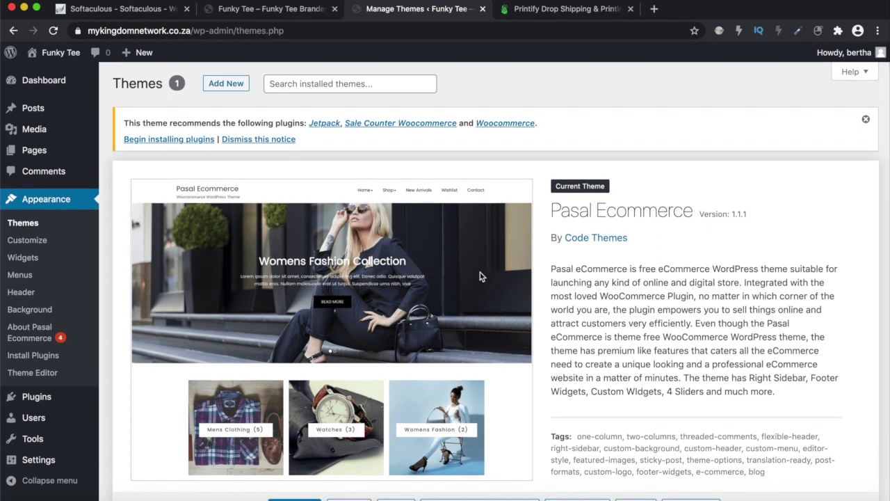
scroll(601, 274, "down", 1)
scroll(629, 287, "up", 1)
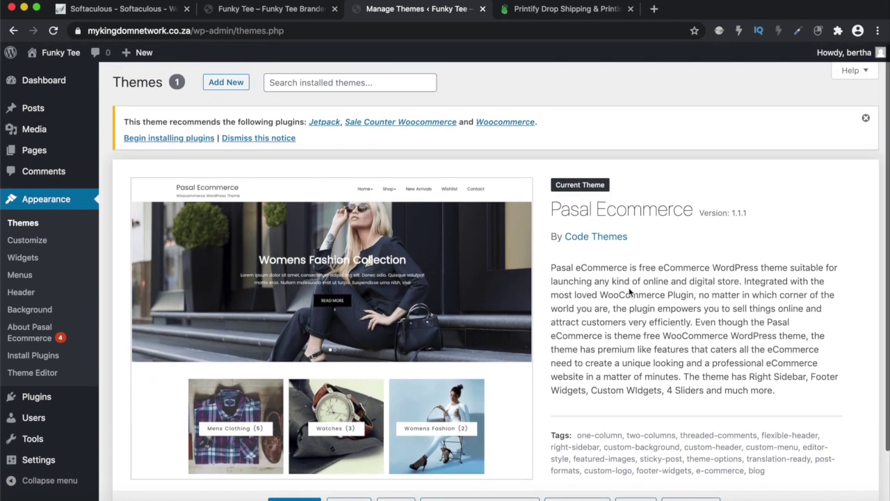
scroll(630, 291, "down", 1)
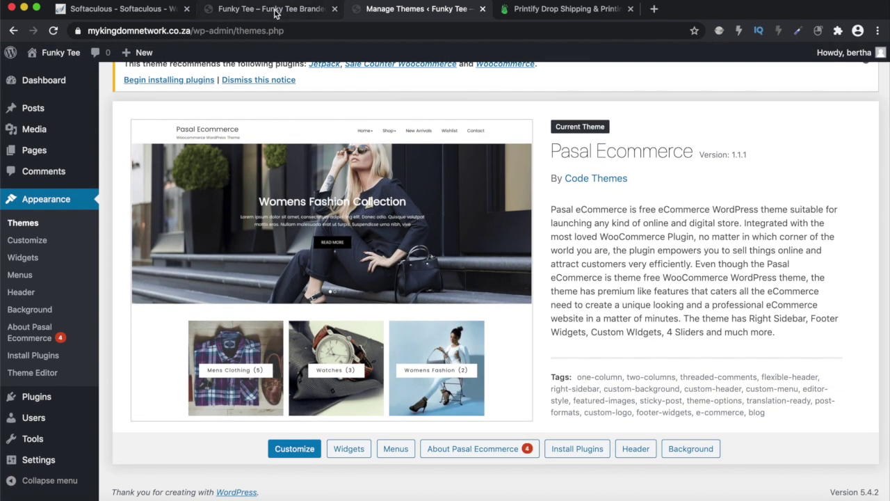
left_click(276, 13)
left_click(52, 32)
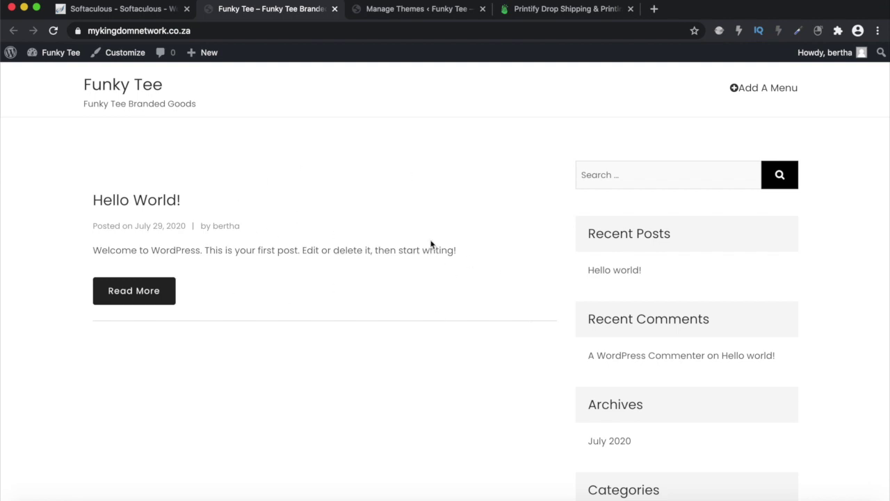
Return to the WordPress admin, show the installed plugins and open the page for adding new ones
left_click(398, 9)
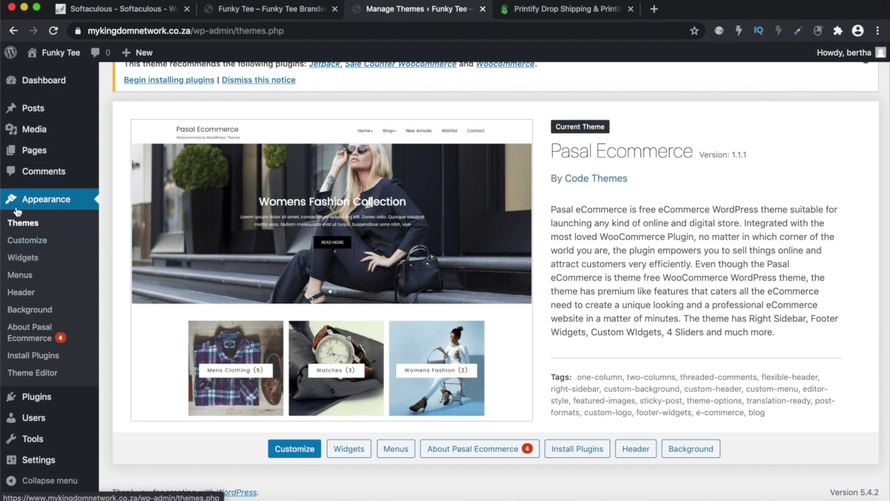
left_click(47, 397)
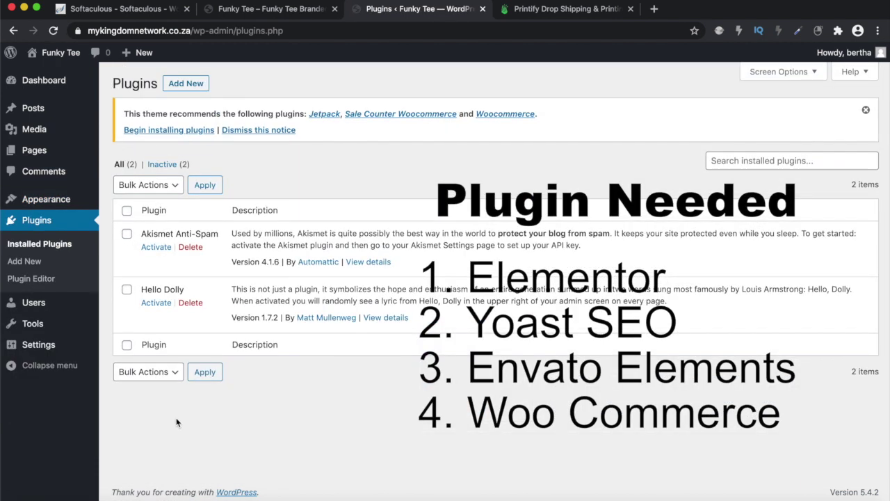
left_click(185, 84)
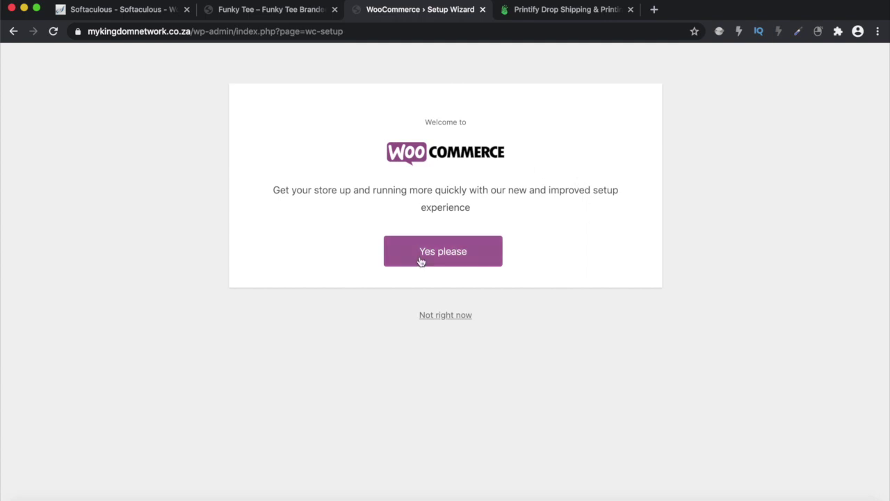
Start the WooCommerce setup wizard and begin filling in the first line of the store address
left_click(440, 256)
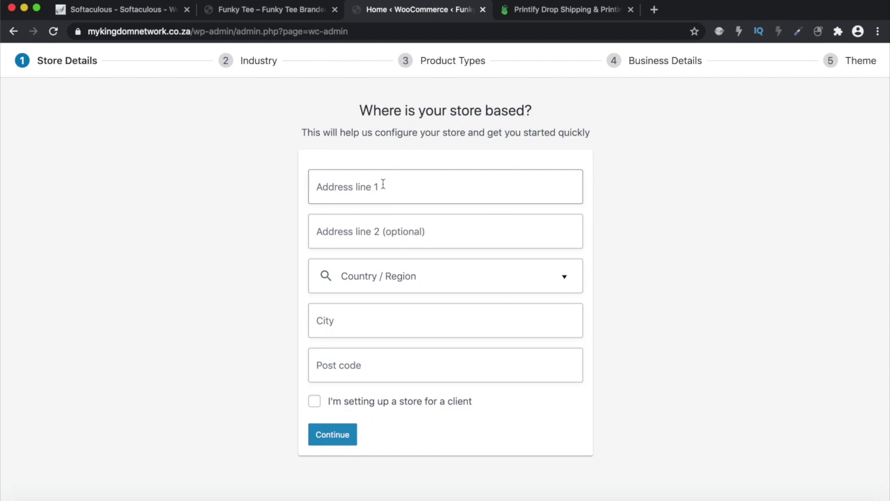
left_click(382, 192)
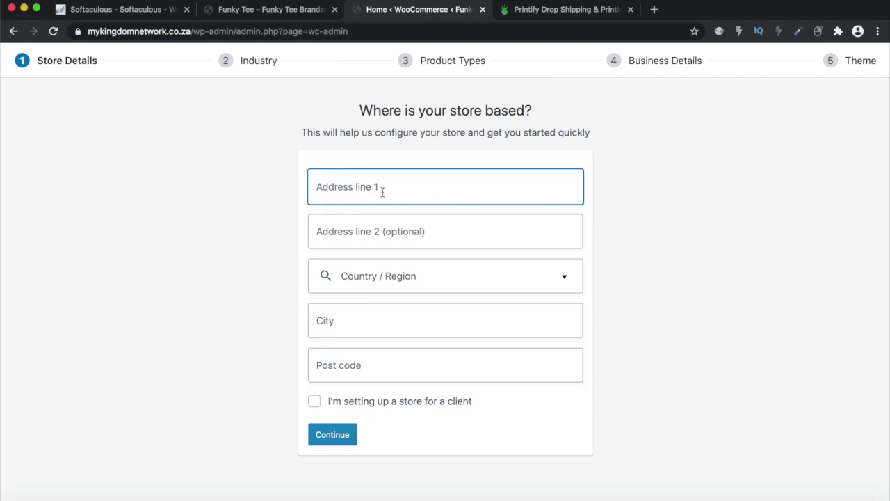
type("9")
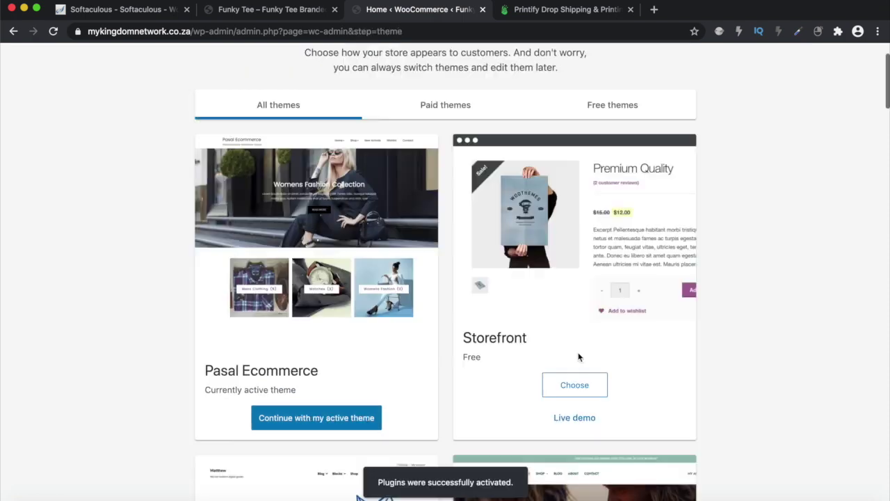
Browse the themes offered in the WooCommerce setup wizard and continue with the active Pasal Ecommerce theme
scroll(578, 352, "down", 3)
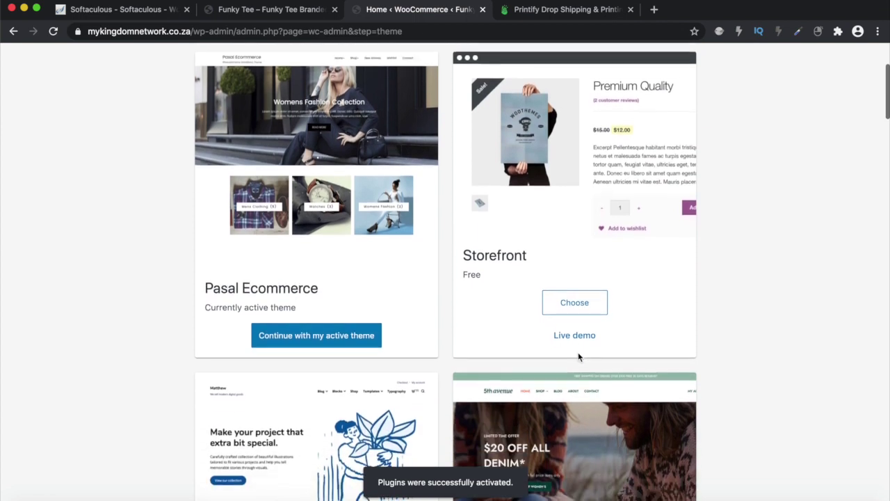
scroll(579, 352, "up", 4)
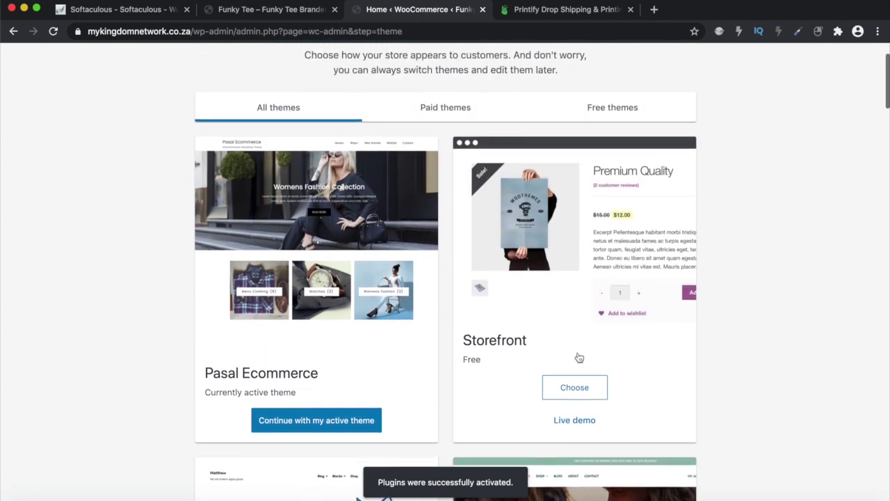
scroll(578, 357, "down", 1)
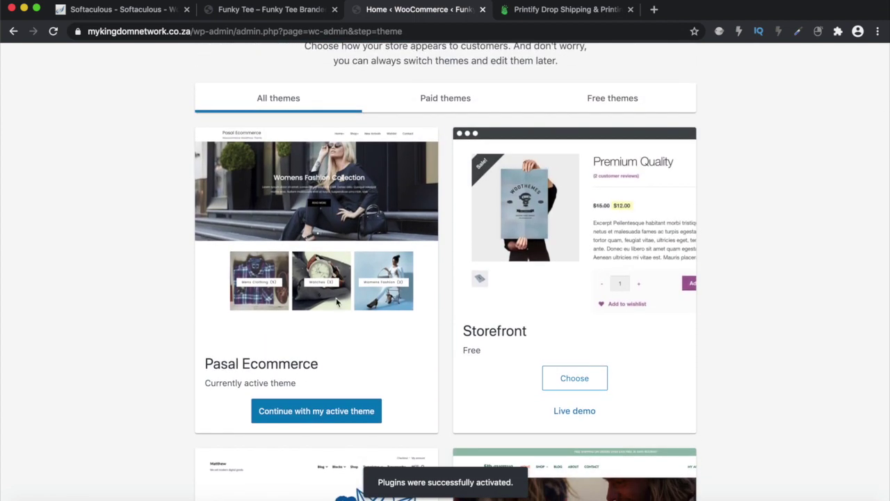
scroll(337, 301, "down", 8)
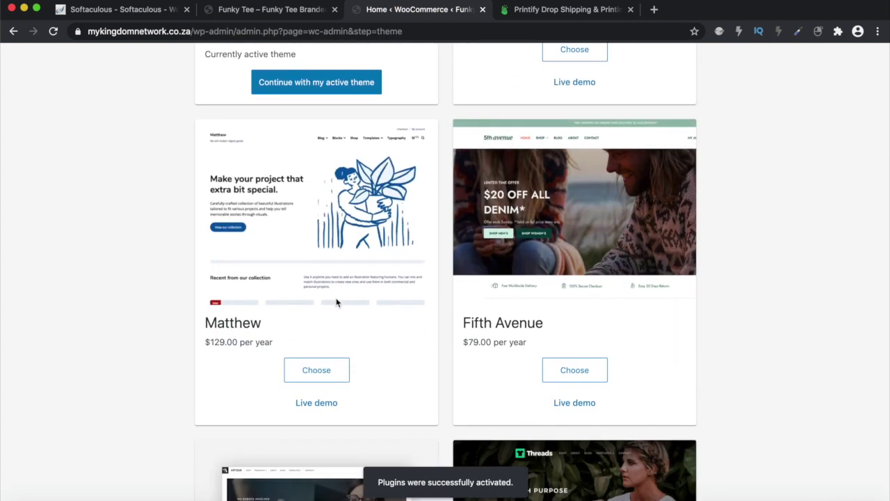
scroll(337, 301, "up", 9)
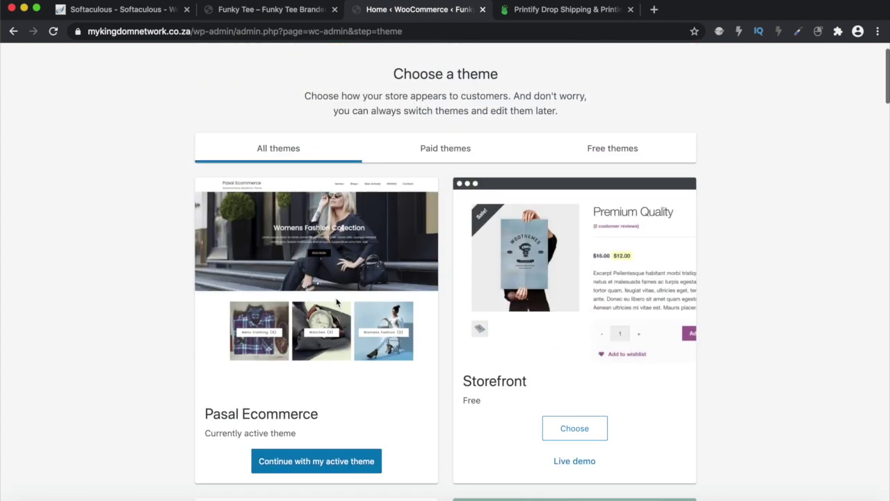
left_click(327, 467)
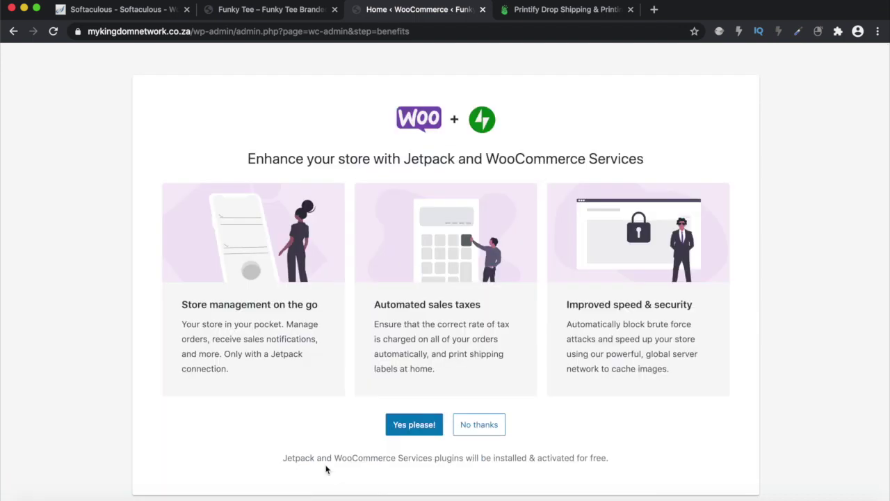
scroll(487, 381, "down", 1)
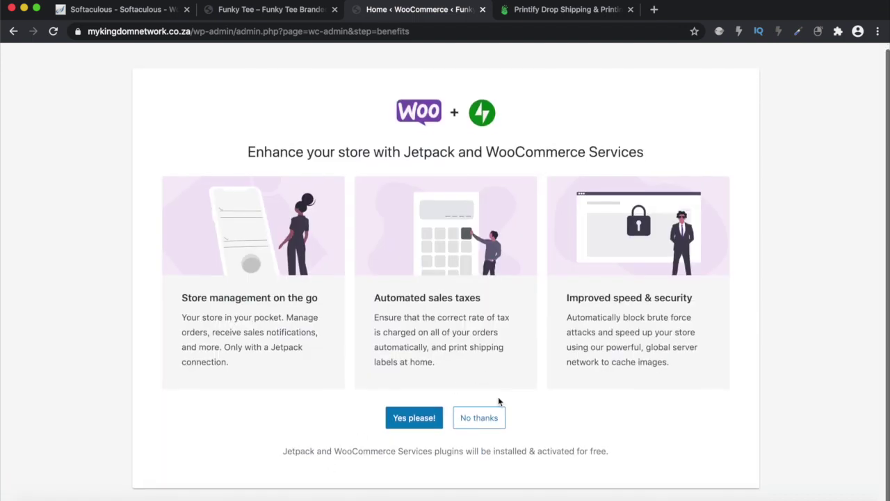
Decline Jetpack and WooCommerce Services, continue past the final setup notice and review the inbox and setup tasks on the WooCommerce home page
left_click(484, 421)
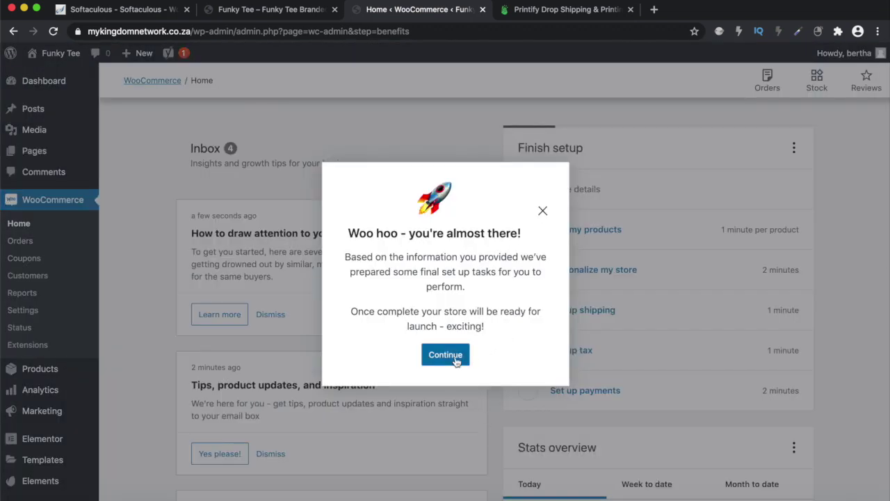
left_click(449, 356)
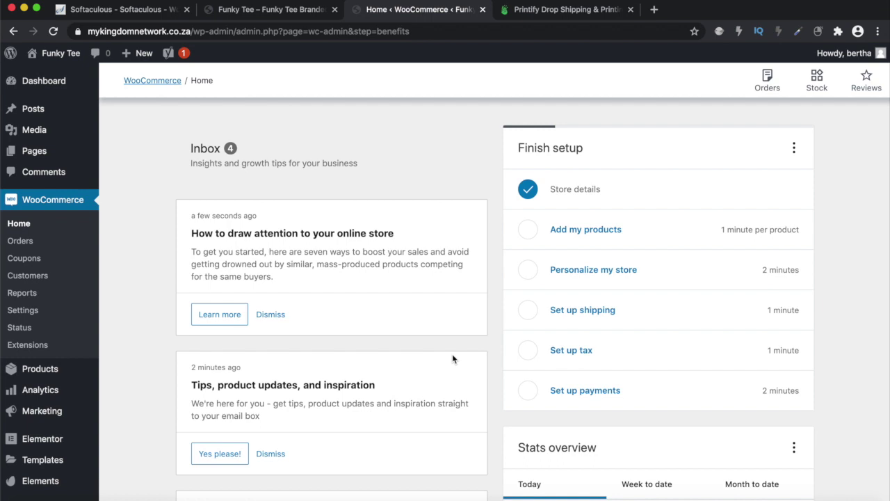
scroll(452, 358, "down", 4)
scroll(453, 358, "up", 2)
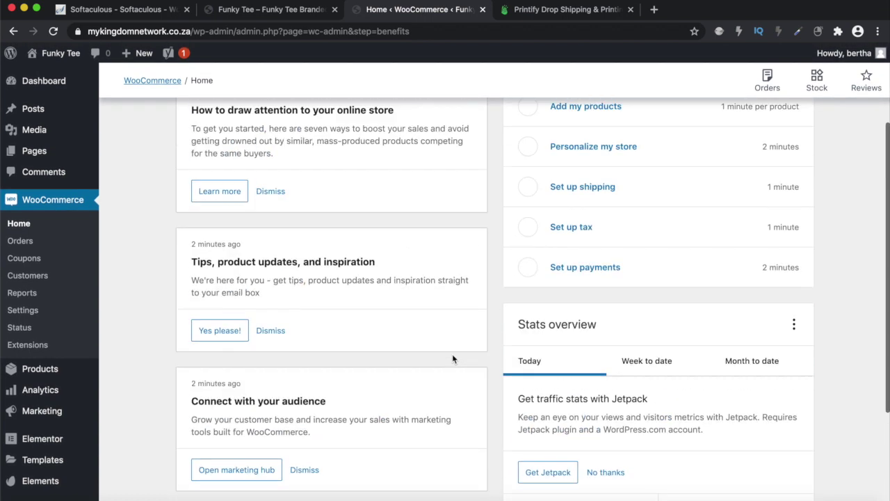
scroll(452, 359, "up", 2)
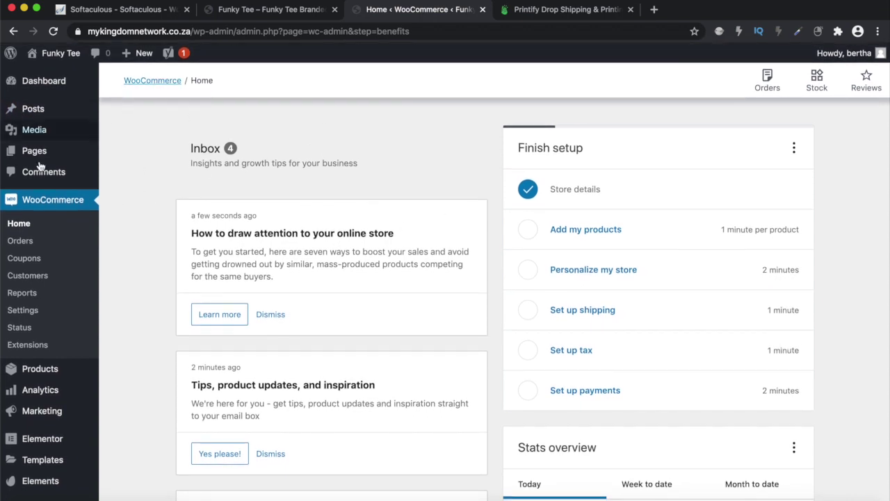
scroll(49, 247, "down", 3)
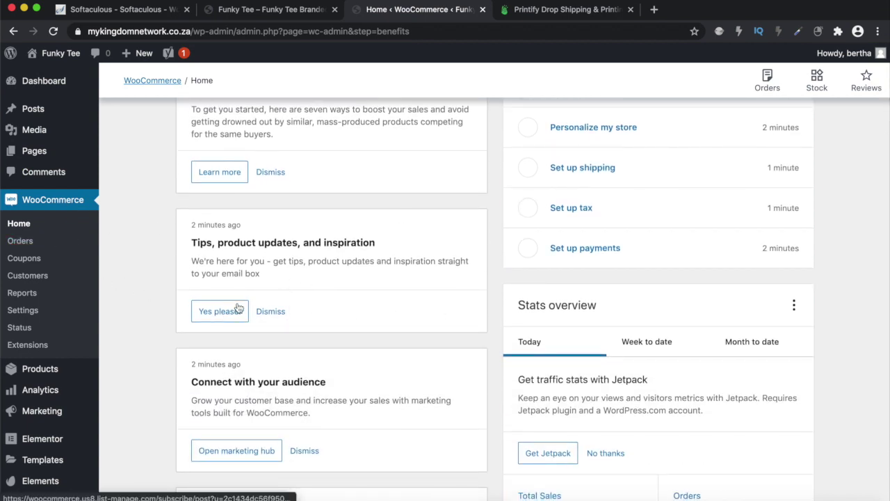
scroll(500, 311, "up", 3)
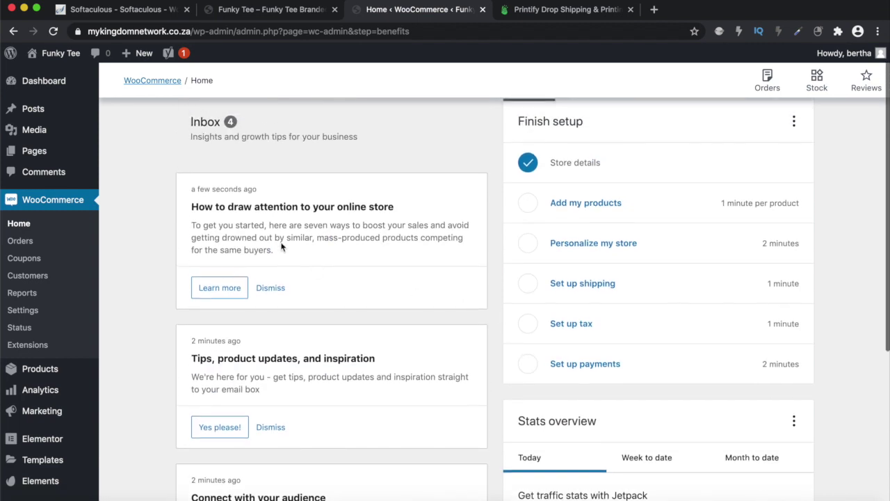
Reload the Funky Tee front page to check it and return to the WooCommerce admin
left_click(269, 10)
left_click(58, 32)
left_click(409, 12)
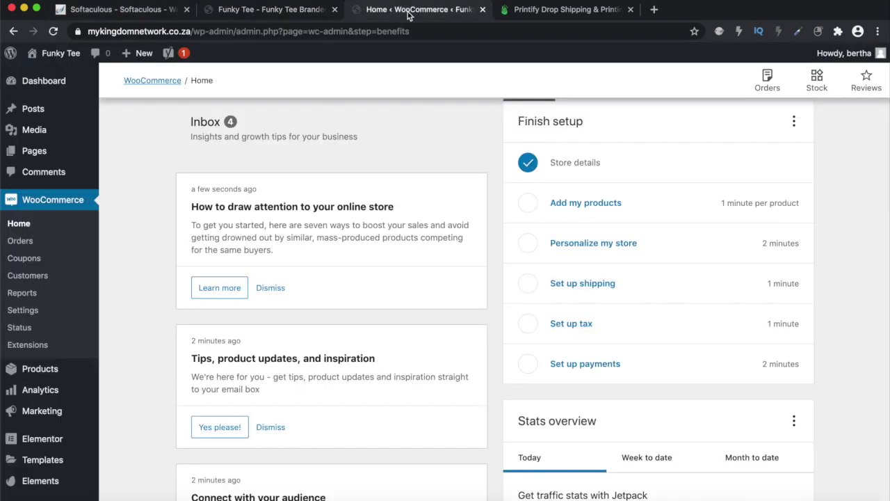
Show the site's themes and open the active Pasal Ecommerce theme in the customizer
scroll(50, 389, "down", 1)
mouse_move(50, 390)
scroll(42, 392, "up", 1)
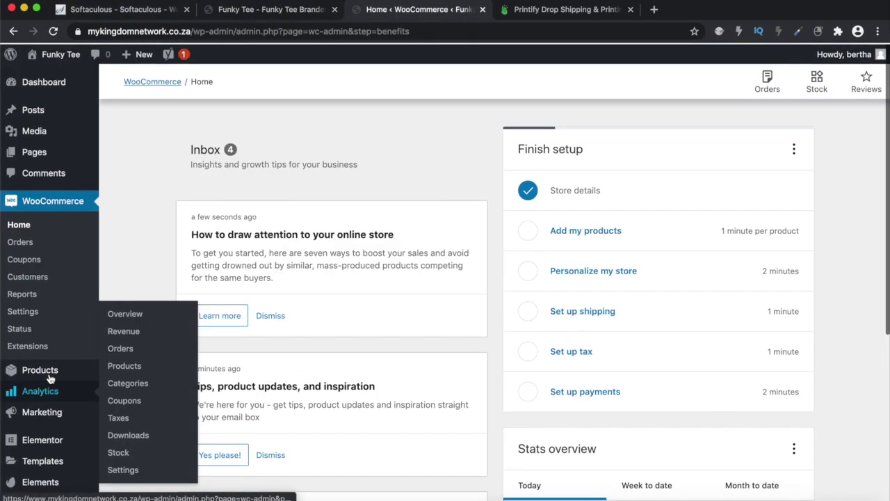
scroll(40, 401, "down", 5)
mouse_move(48, 456)
left_click(41, 438)
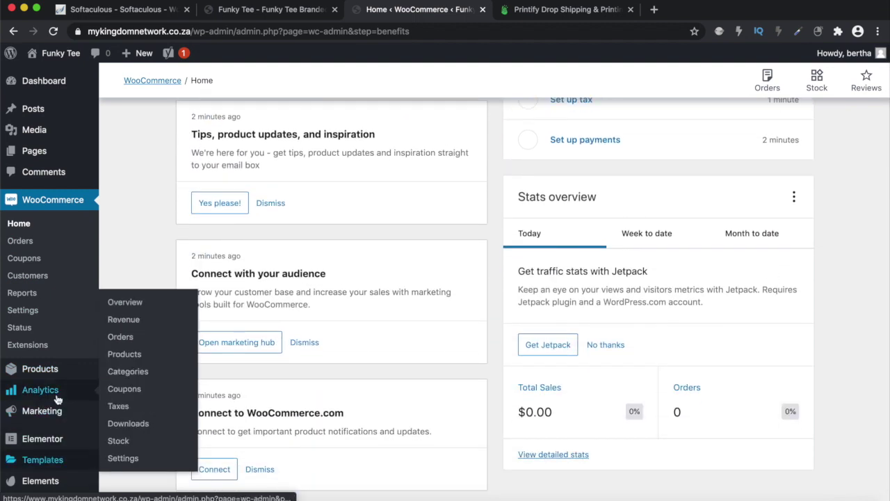
left_click(47, 359)
scroll(47, 359, "down", 5)
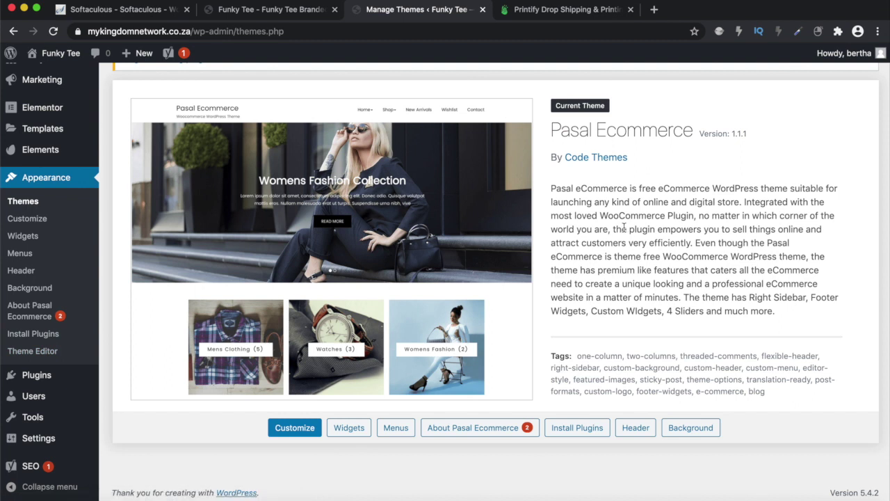
left_click(27, 222)
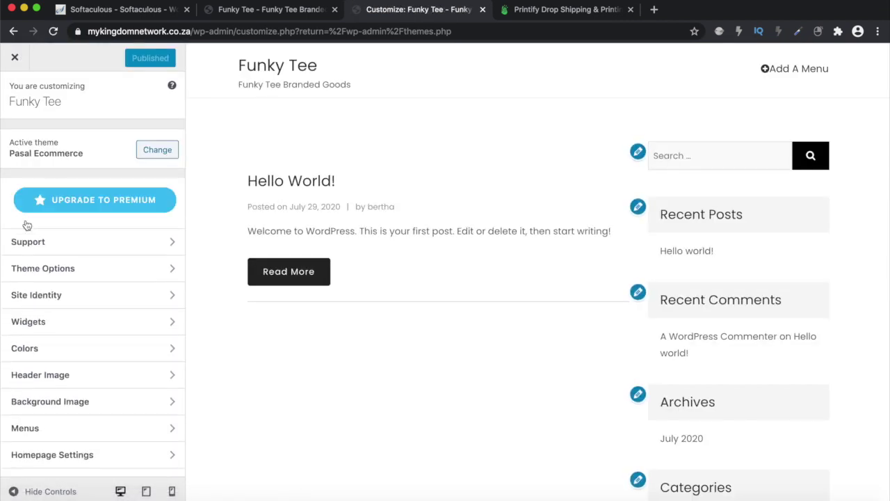
Try a static page as the homepage display, look at the selectable pages and leave the customizer without saving
scroll(69, 306, "down", 2)
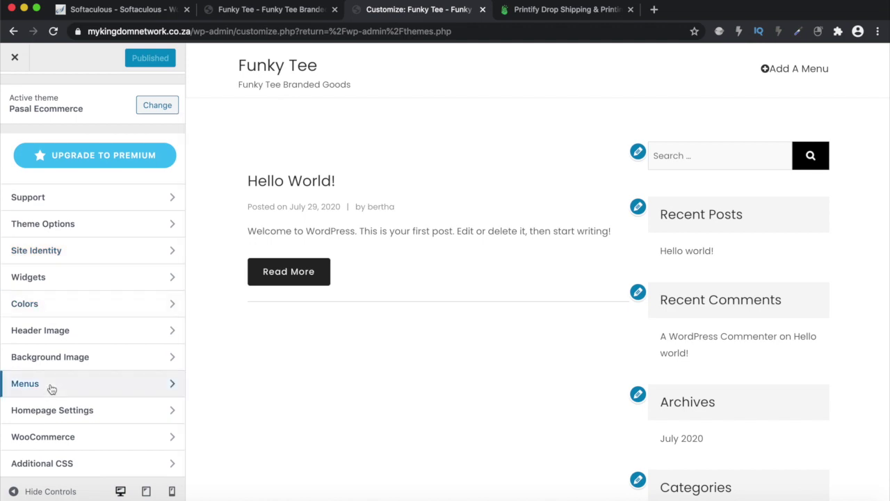
left_click(46, 412)
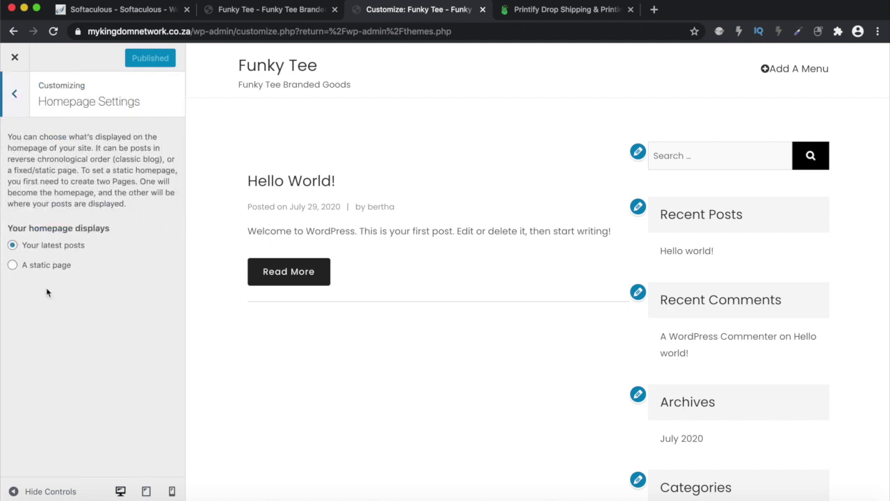
left_click(41, 270)
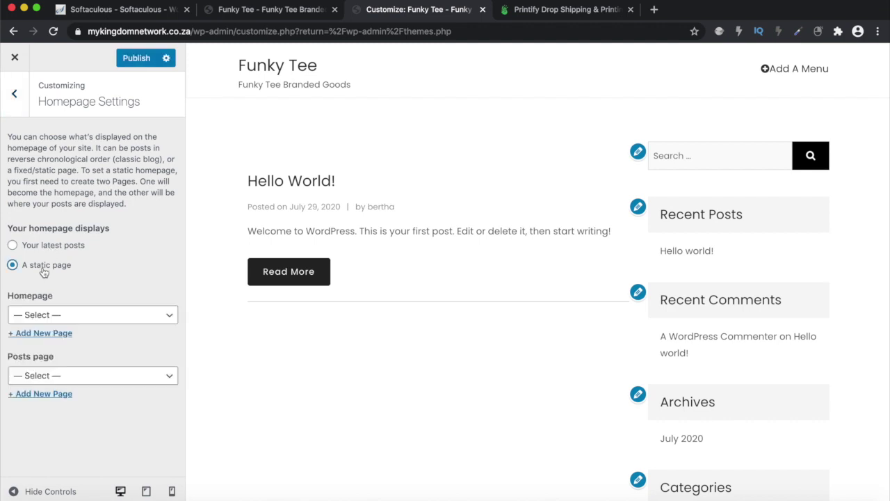
left_click(66, 319)
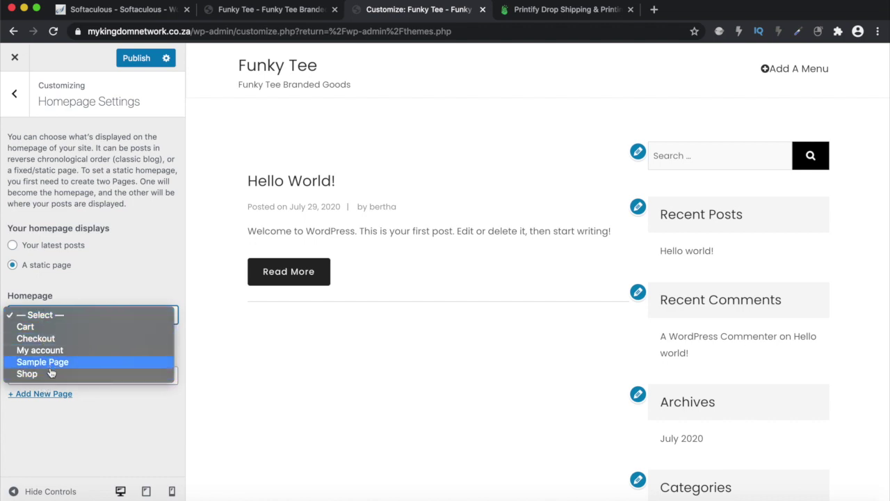
left_click(111, 270)
left_click(13, 94)
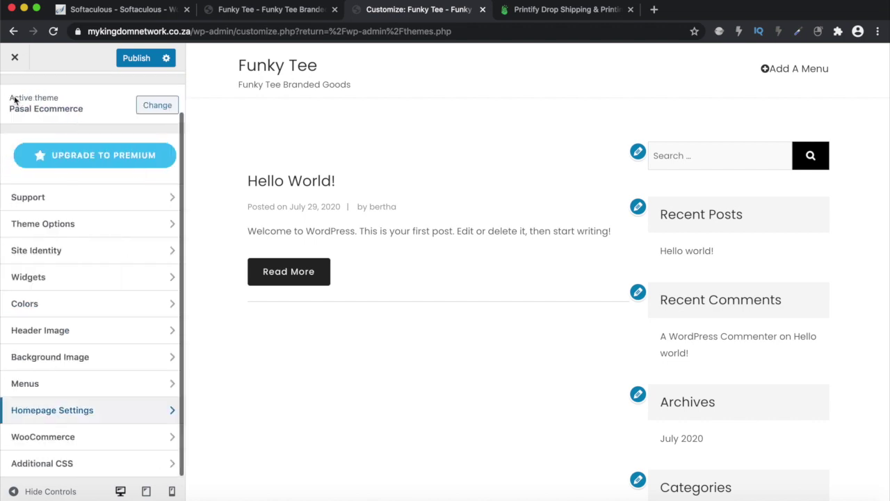
left_click(15, 60)
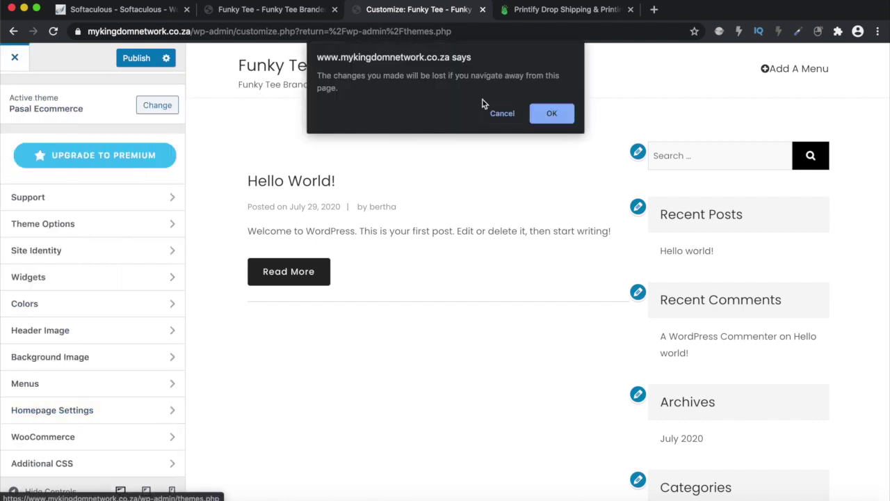
left_click(553, 114)
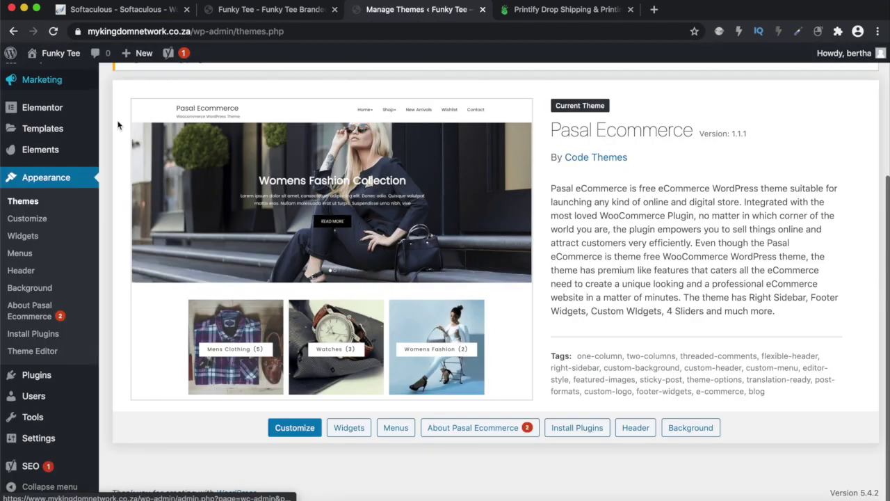
Browse the free template kits in Envato Elements up to page 10 and open the Web Agency kit
scroll(42, 149, "up", 1)
mouse_move(43, 185)
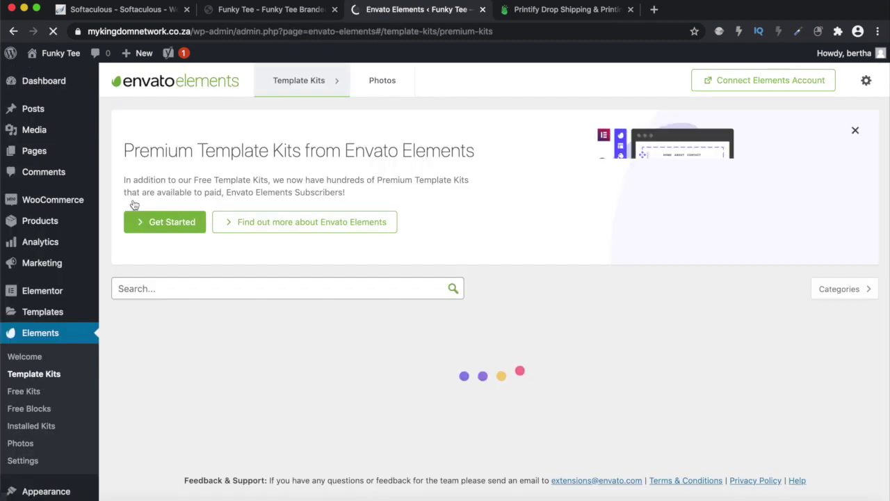
mouse_move(318, 80)
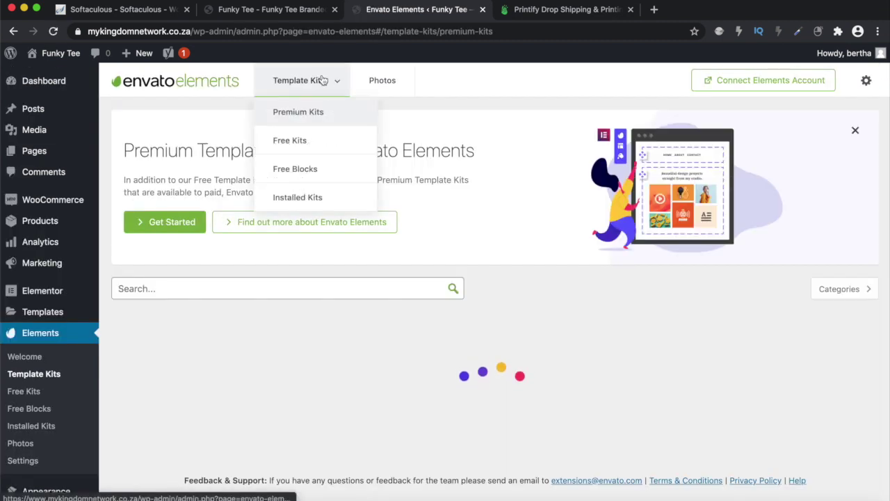
left_click(290, 141)
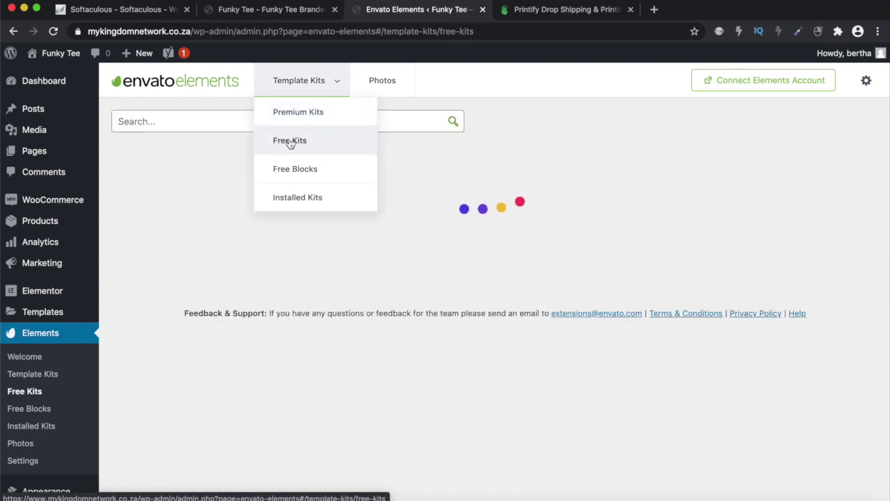
scroll(480, 239, "down", 5)
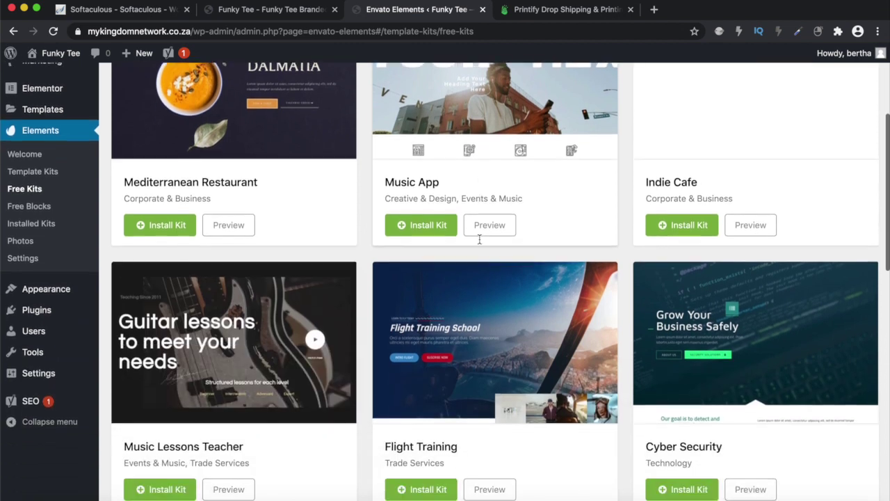
scroll(479, 239, "down", 5)
scroll(480, 240, "up", 2)
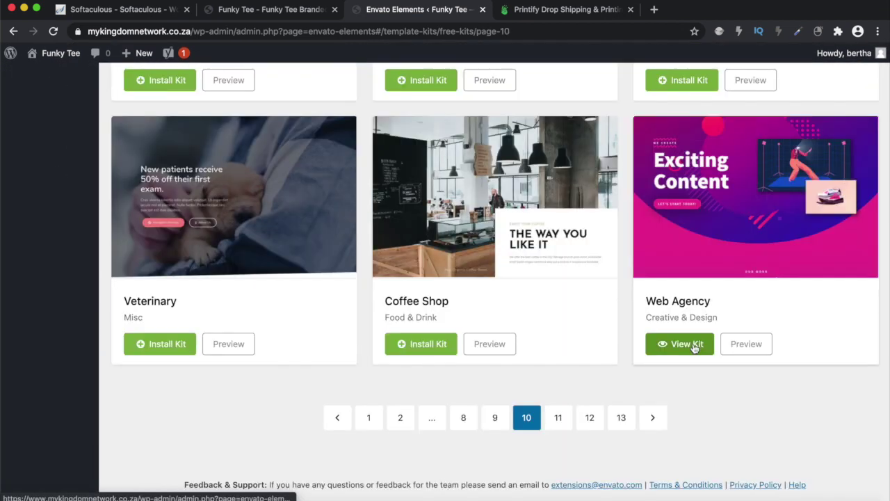
left_click(700, 346)
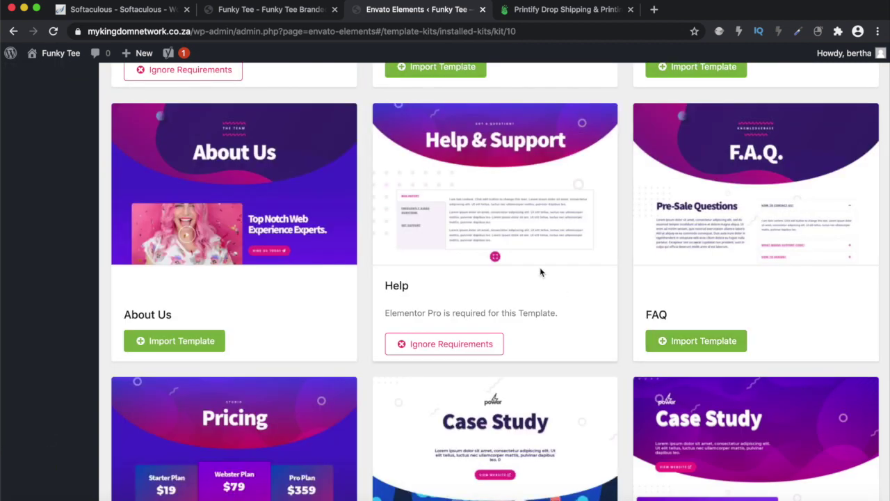
Examine the page templates in the Web Agency kit, checking which can be imported and which have extra requirements
scroll(539, 268, "up", 10)
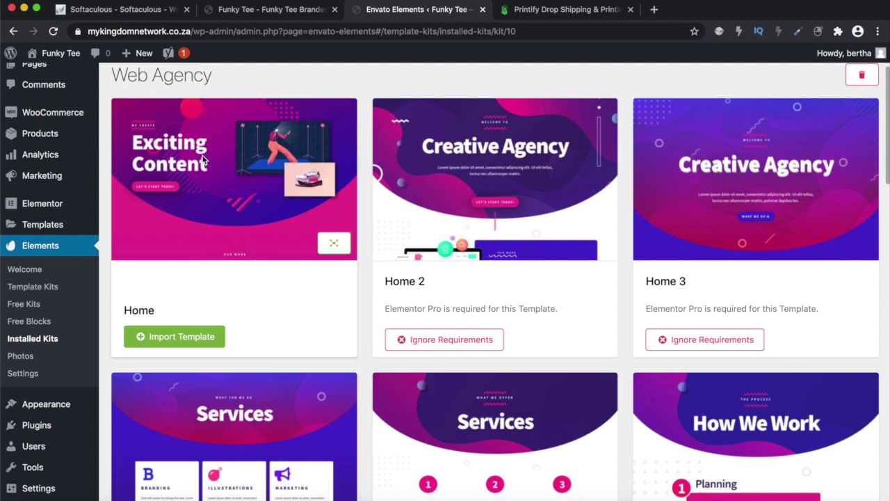
scroll(203, 160, "up", 3)
scroll(203, 160, "down", 2)
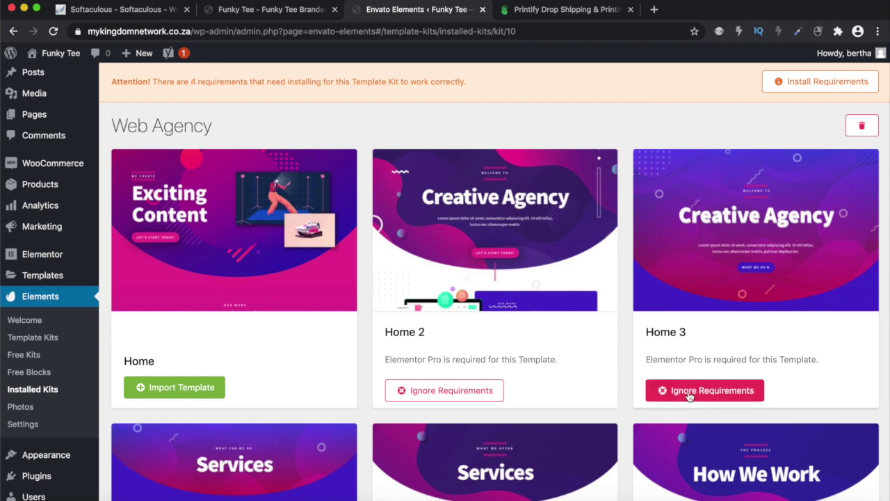
scroll(689, 395, "down", 10)
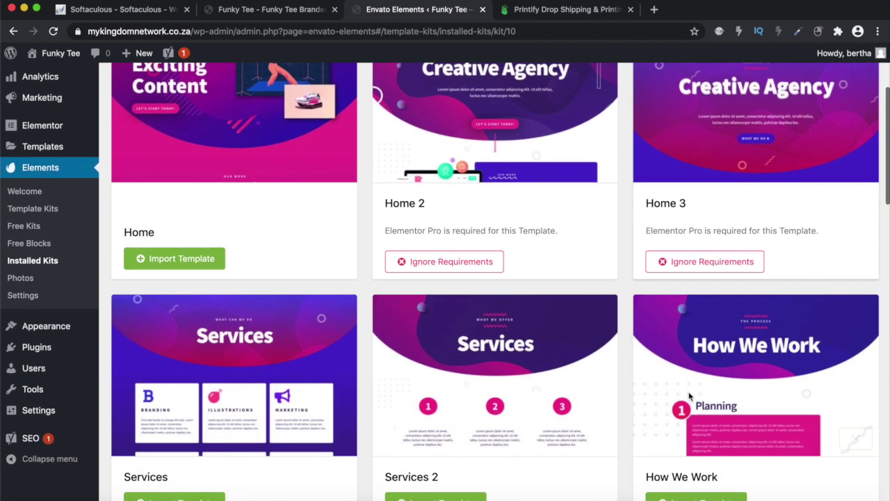
scroll(689, 395, "up", 8)
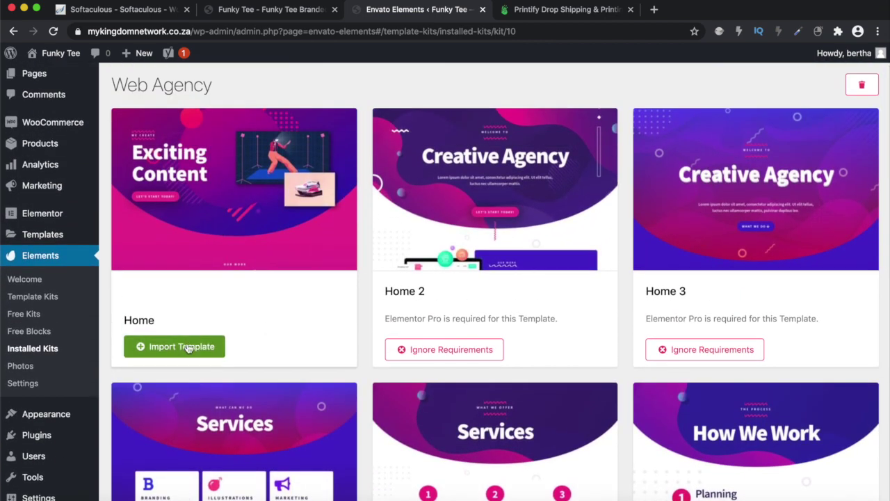
scroll(261, 381, "down", 15)
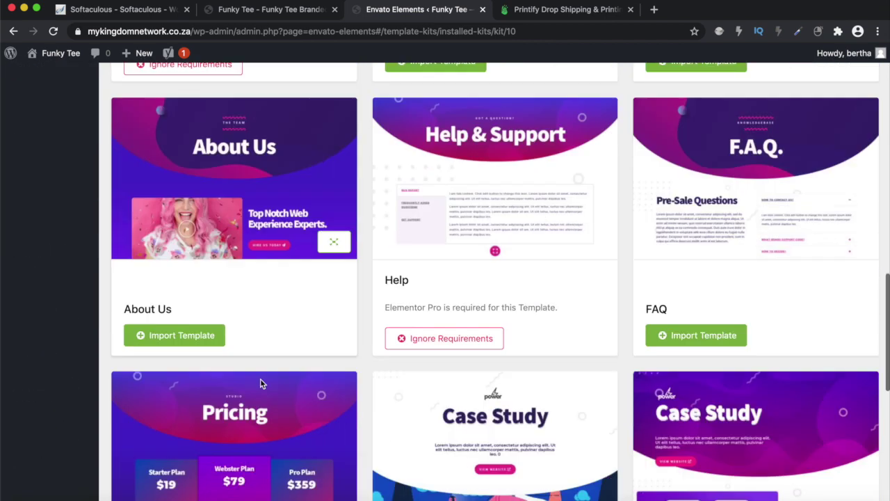
scroll(261, 383, "down", 5)
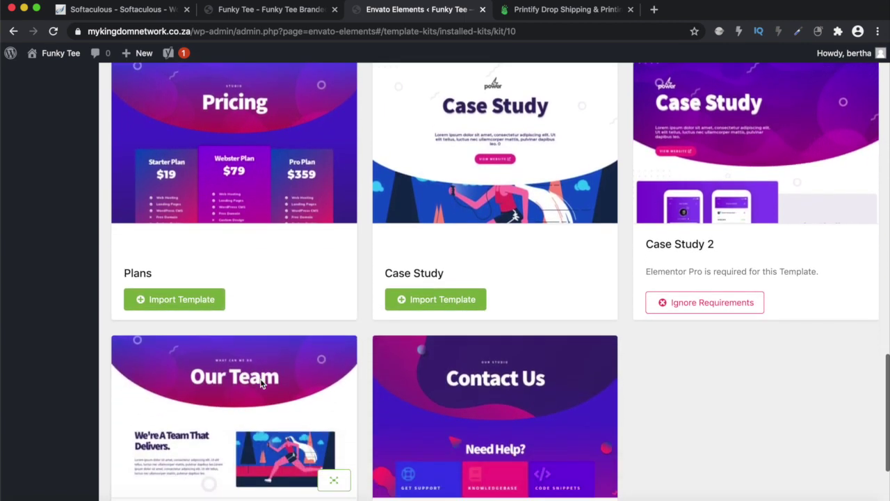
scroll(261, 383, "up", 2)
scroll(260, 378, "up", 10)
scroll(260, 379, "down", 2)
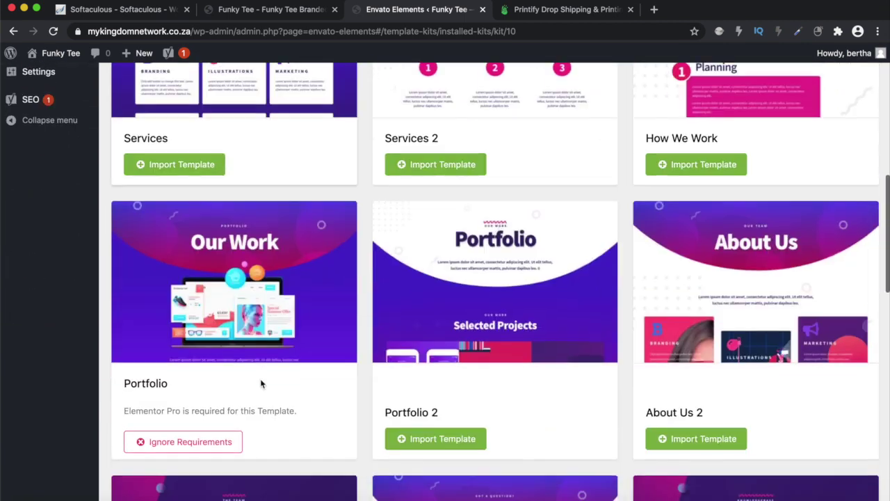
scroll(150, 311, "up", 5)
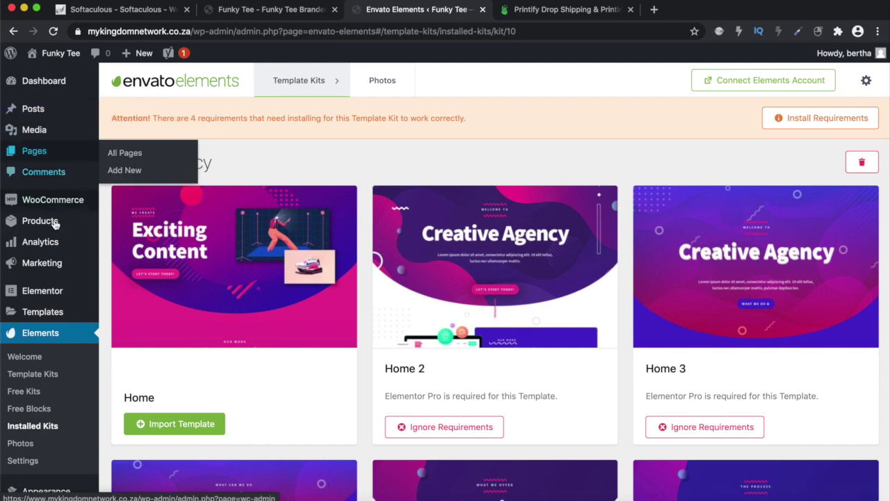
Create a new page, dismiss the block editor welcome guide and title the page "Funky Tee"
left_click(42, 156)
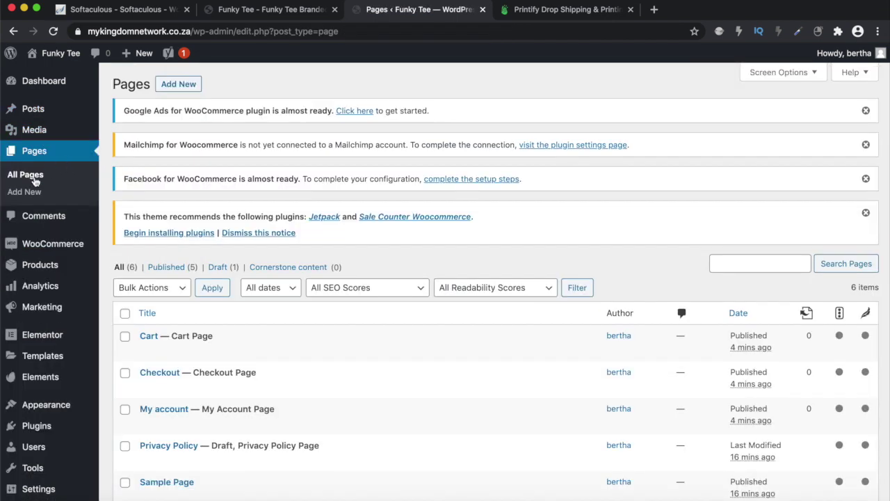
left_click(32, 193)
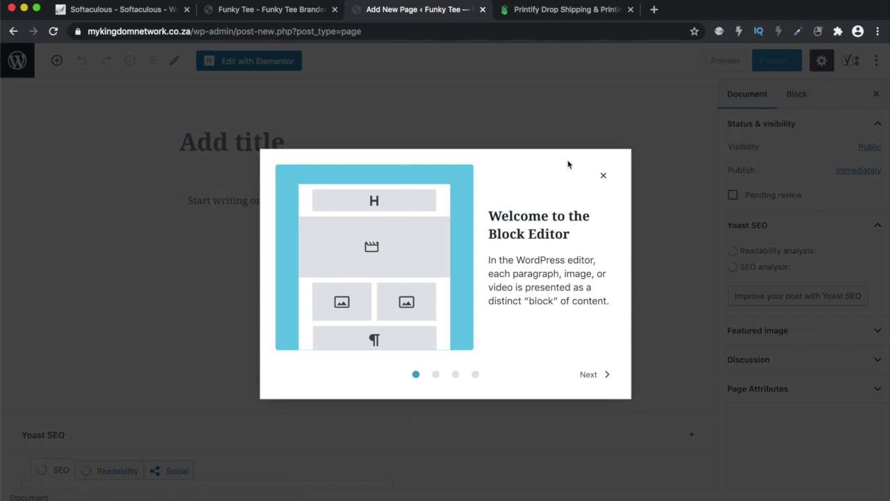
left_click(602, 176)
left_click(270, 144)
type("Funky Tee")
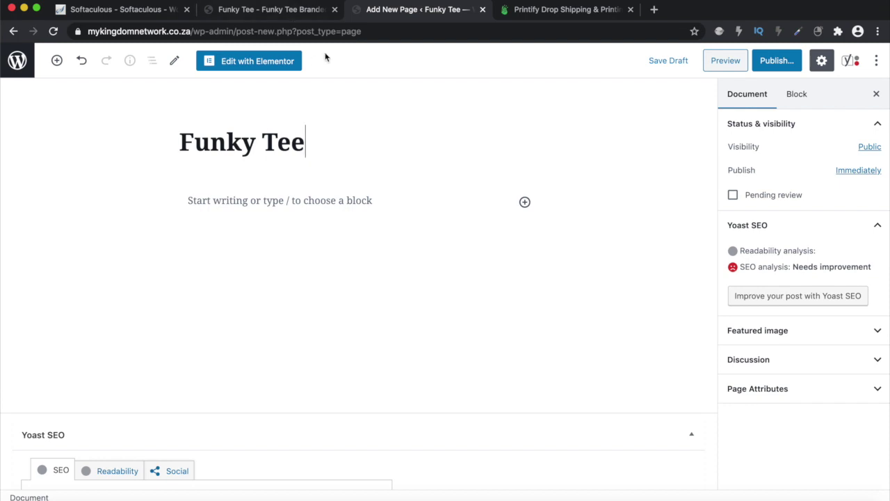
Open the Funky Tee page in Elementor and view the installed Web Agency kit from the Envato template library
left_click(752, 391)
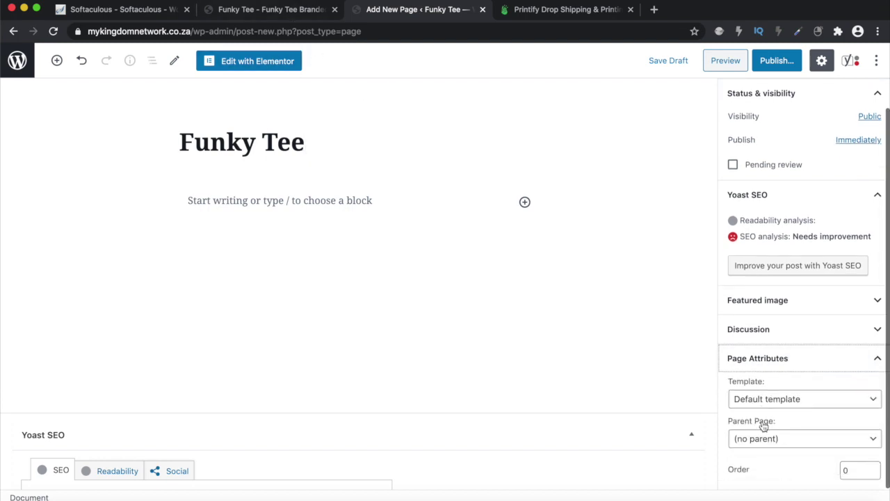
left_click(761, 358)
left_click(267, 63)
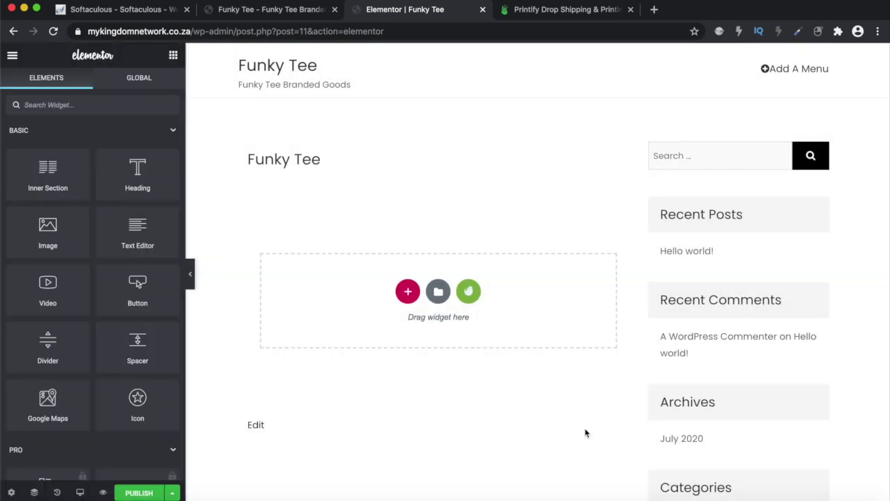
left_click(469, 293)
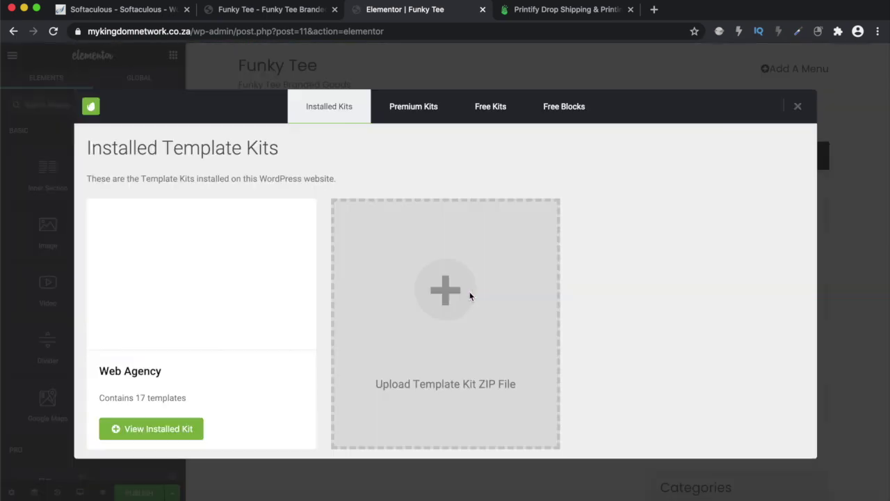
scroll(276, 279, "down", 1)
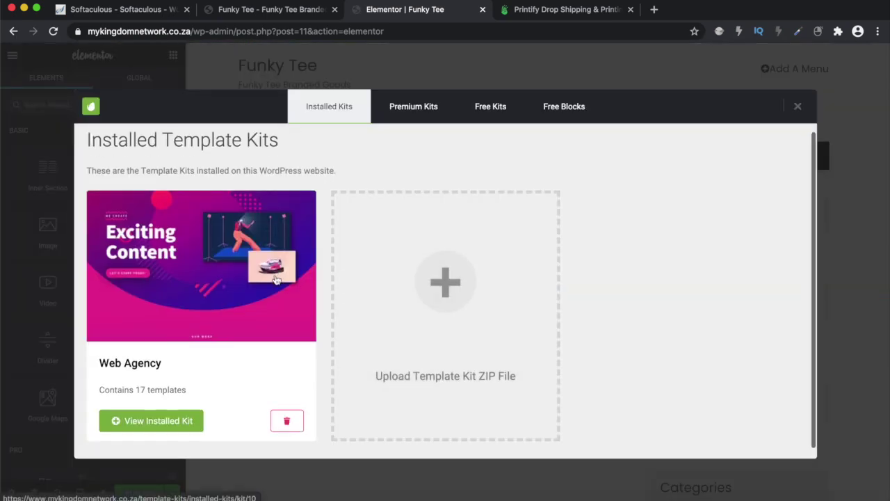
left_click(218, 304)
Examine the page templates in the Web Agency kit, comparing the layouts that can be inserted without Elementor Pro
scroll(414, 319, "down", 3)
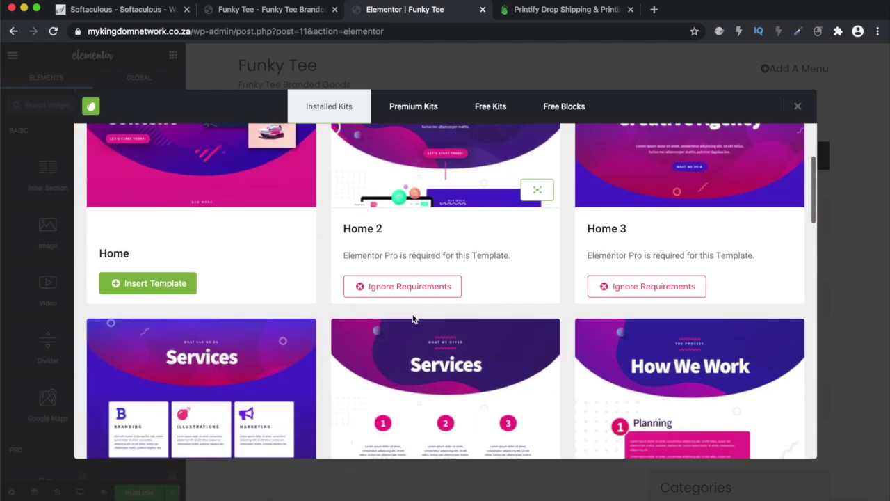
scroll(413, 319, "down", 10)
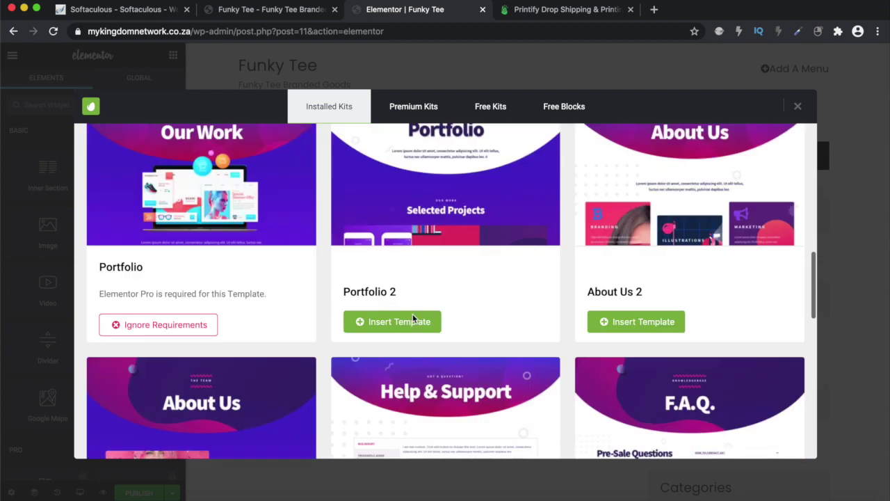
scroll(413, 316, "up", 10)
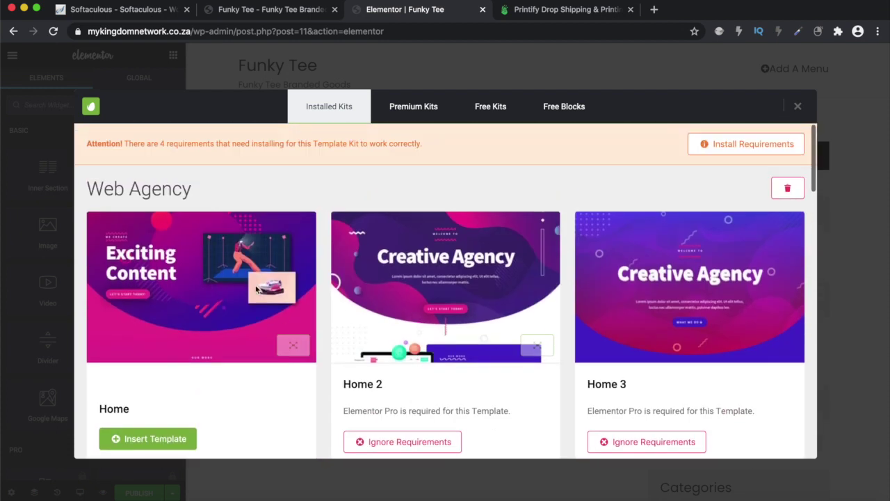
scroll(249, 279, "down", 1)
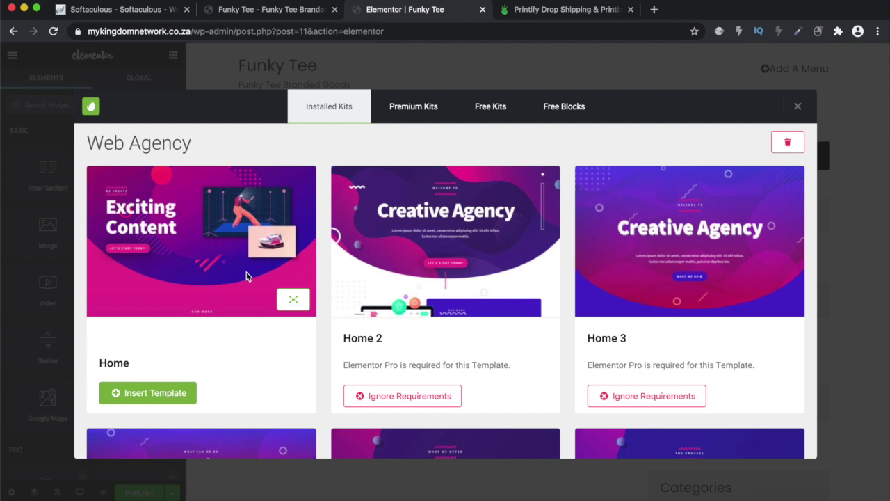
scroll(246, 272, "down", 5)
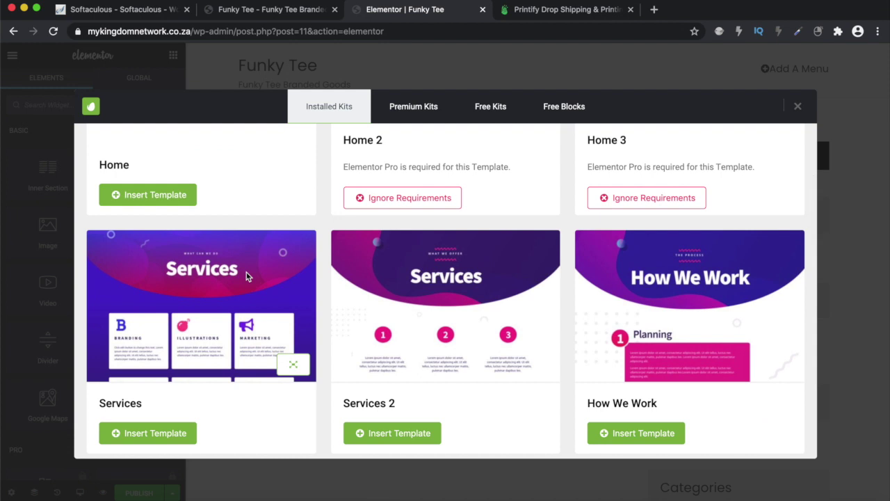
scroll(247, 276, "down", 5)
scroll(246, 276, "up", 4)
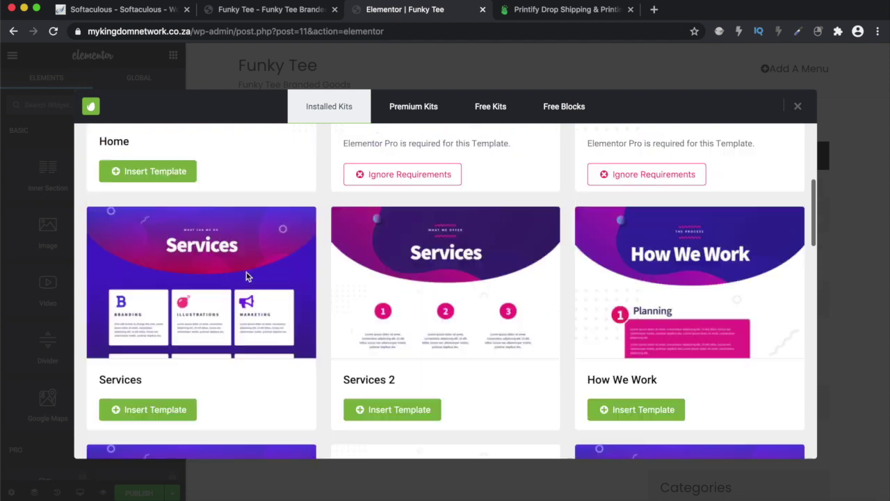
scroll(247, 276, "up", 5)
scroll(246, 276, "down", 1)
scroll(246, 276, "up", 1)
scroll(246, 276, "down", 2)
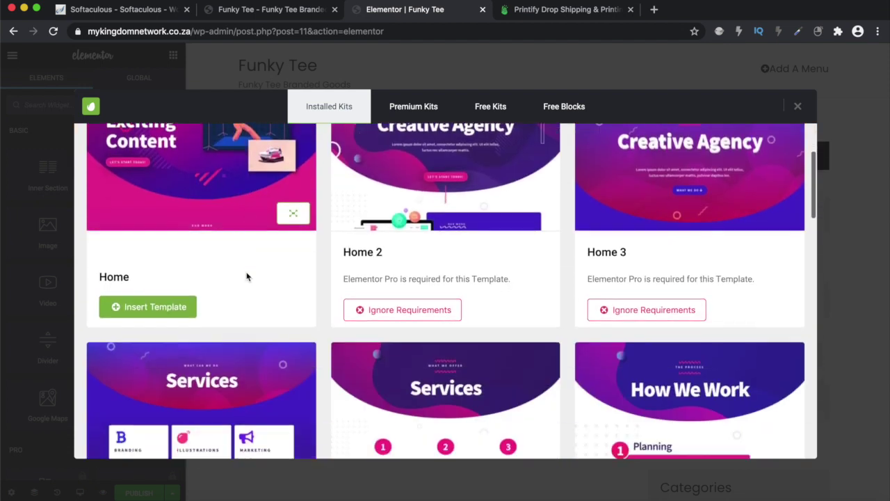
scroll(246, 276, "down", 4)
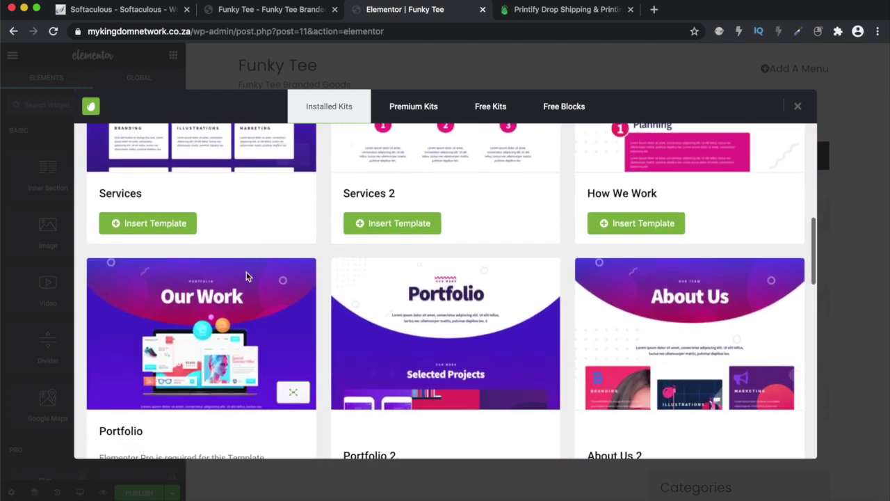
Insert the Portfolio 2 template into the page and review the imported layout
scroll(246, 276, "down", 3)
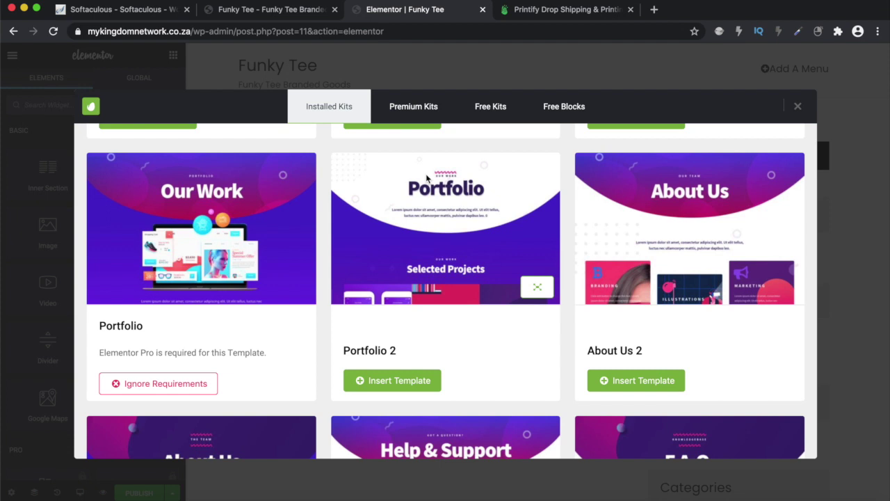
left_click(394, 387)
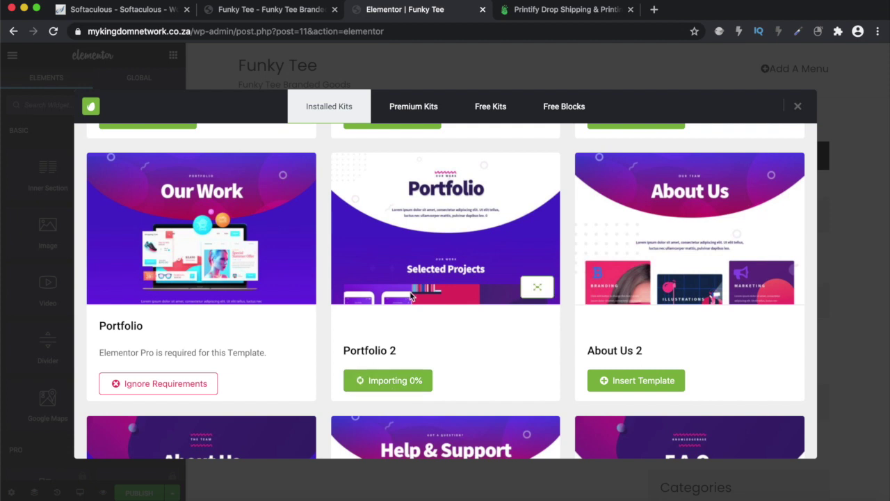
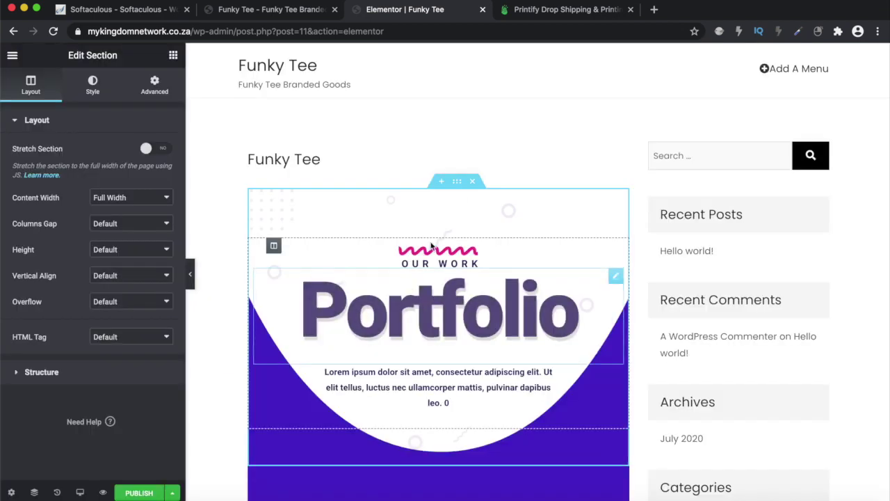
scroll(452, 313, "down", 10)
scroll(451, 312, "up", 10)
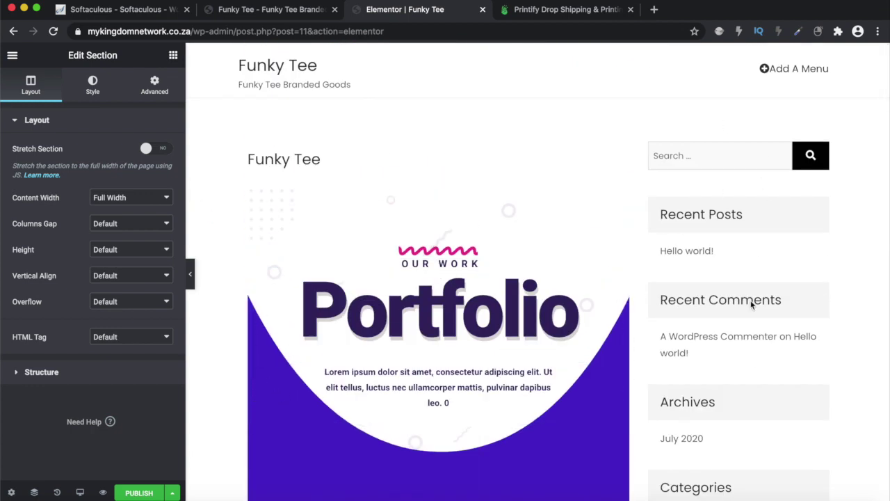
scroll(745, 351, "down", 5)
scroll(745, 351, "up", 5)
Publish the Funky Tee page and exit Elementor to the WordPress page editor
left_click(139, 492)
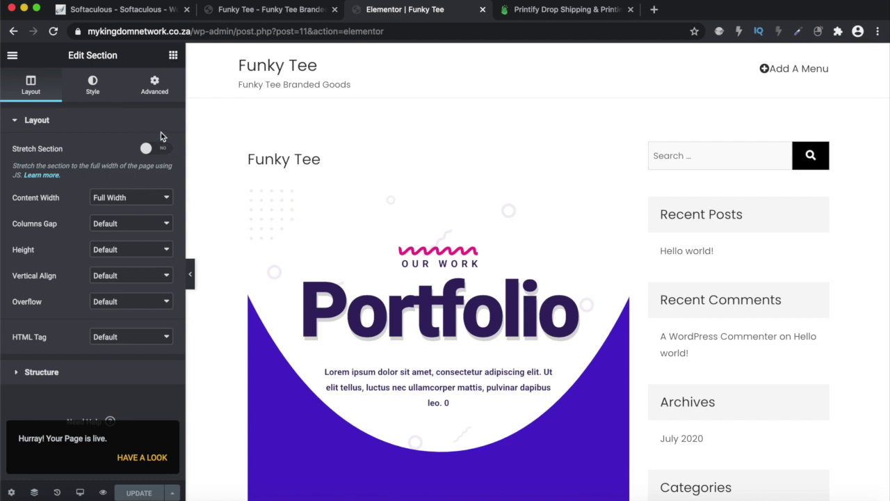
left_click(11, 55)
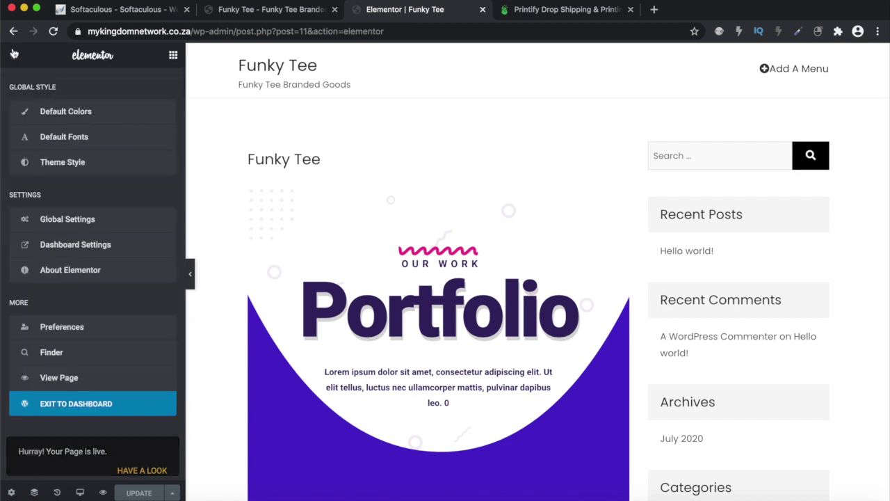
left_click(88, 407)
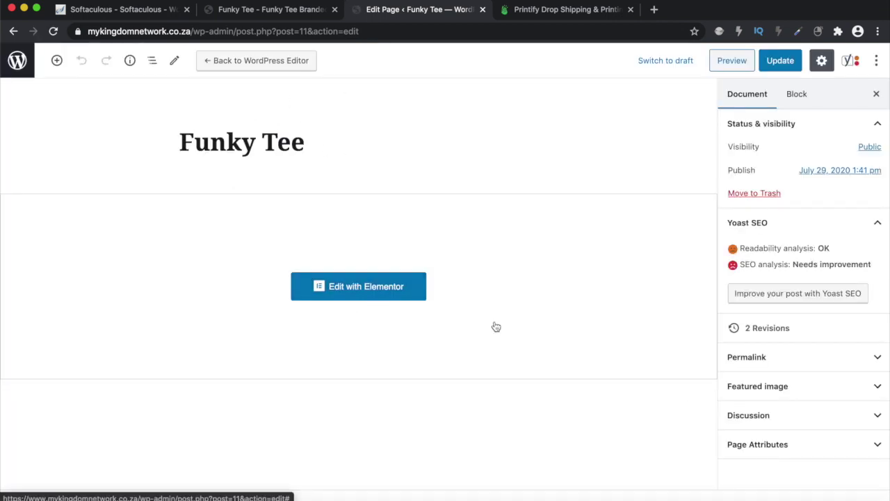
Set the page's template attribute to Elementor Full Width and update the page
scroll(519, 321, "down", 1)
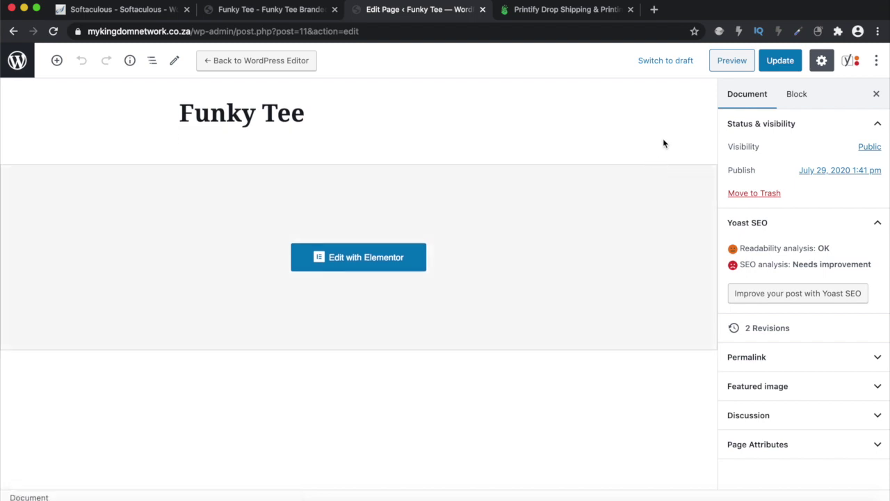
left_click(769, 452)
left_click(768, 400)
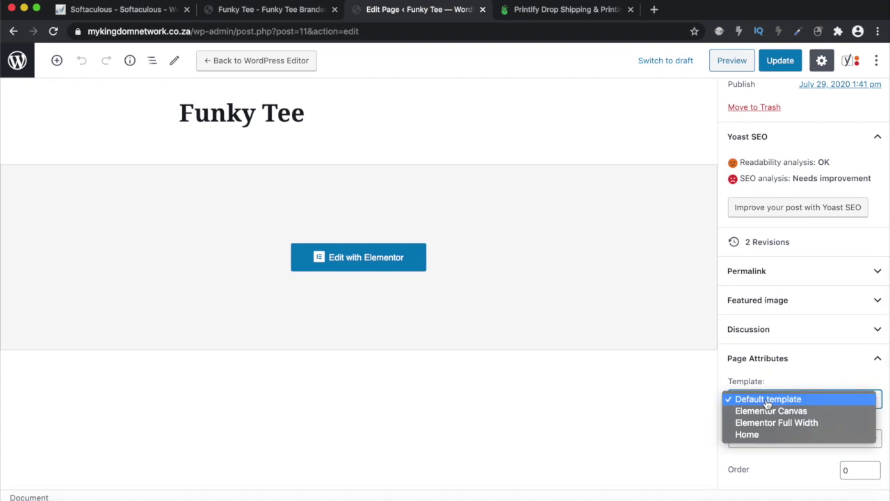
left_click(772, 423)
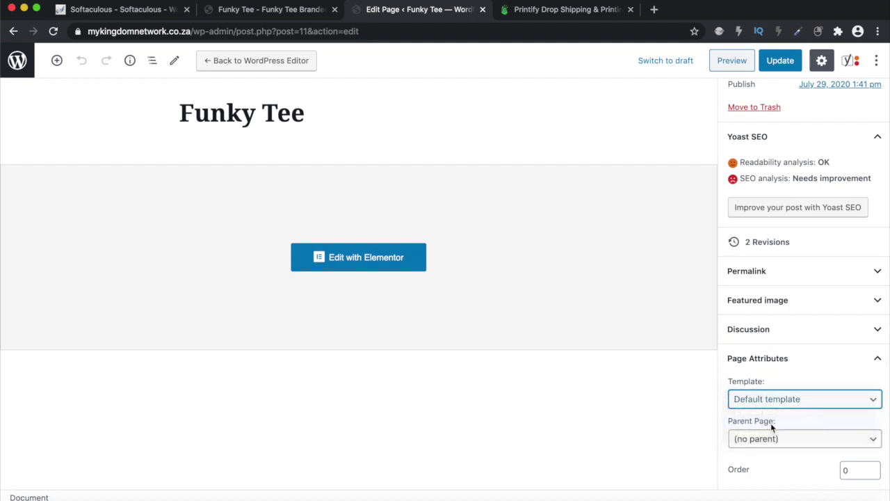
left_click(781, 63)
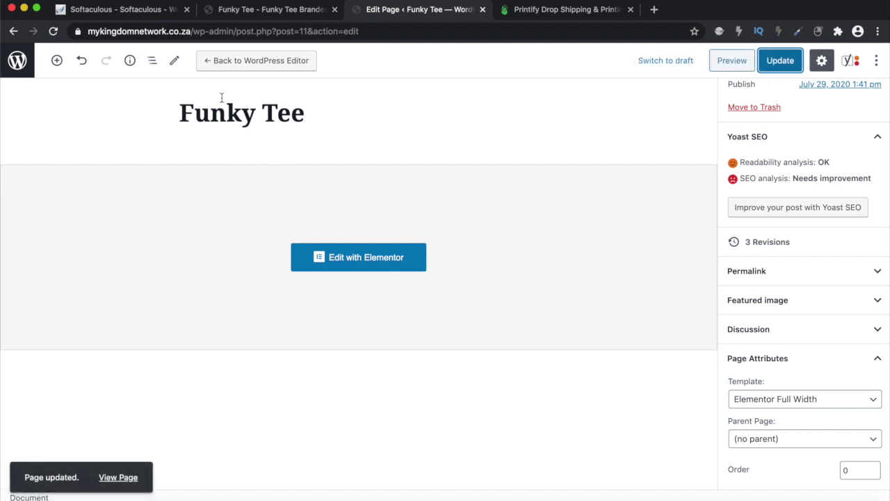
Check the site's current front page, return to the WordPress admin and open the theme customizer
left_click(268, 14)
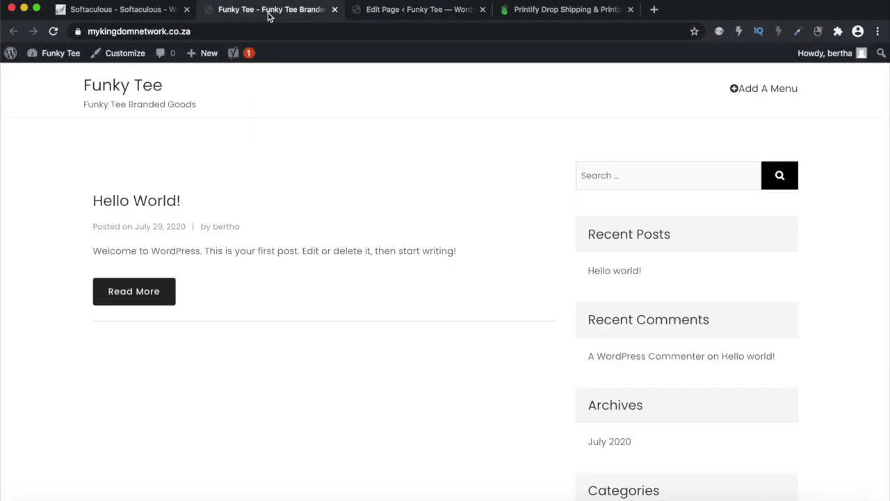
left_click(381, 14)
left_click(14, 60)
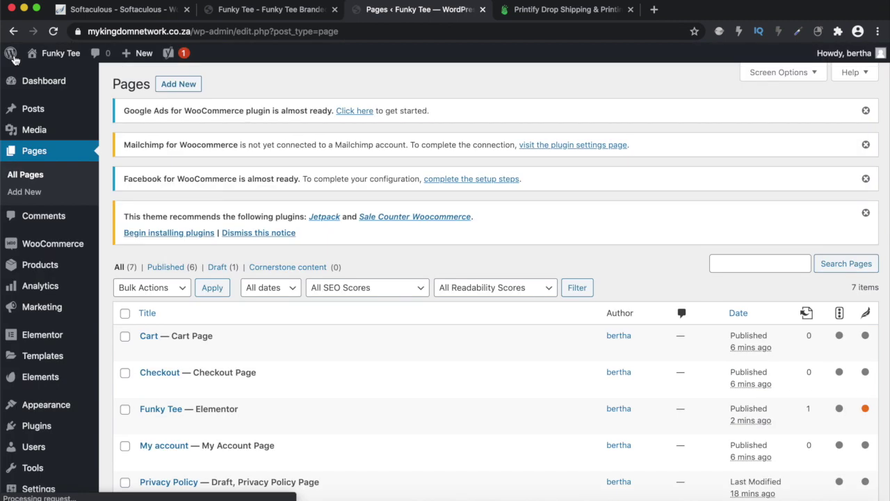
scroll(42, 334, "down", 2)
mouse_move(43, 361)
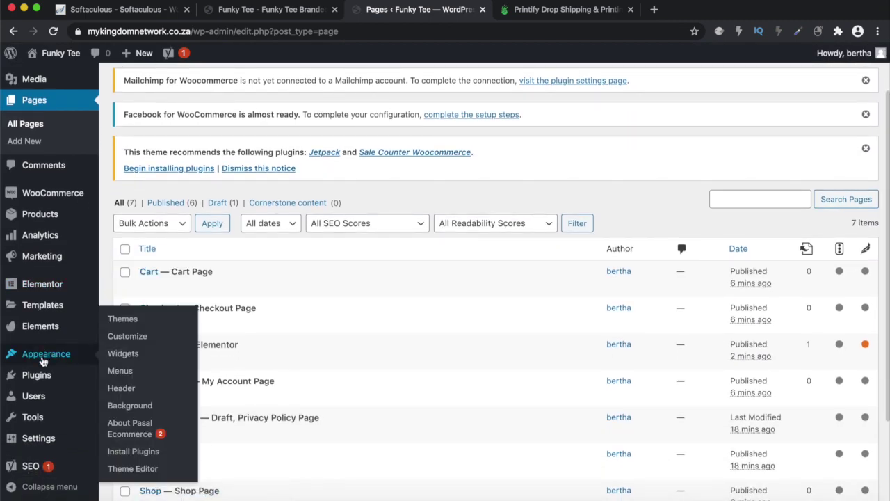
mouse_move(76, 355)
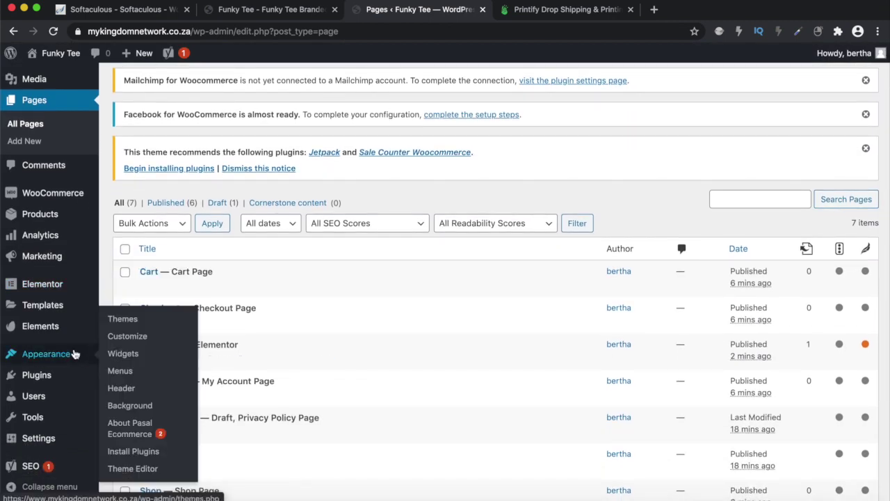
left_click(138, 338)
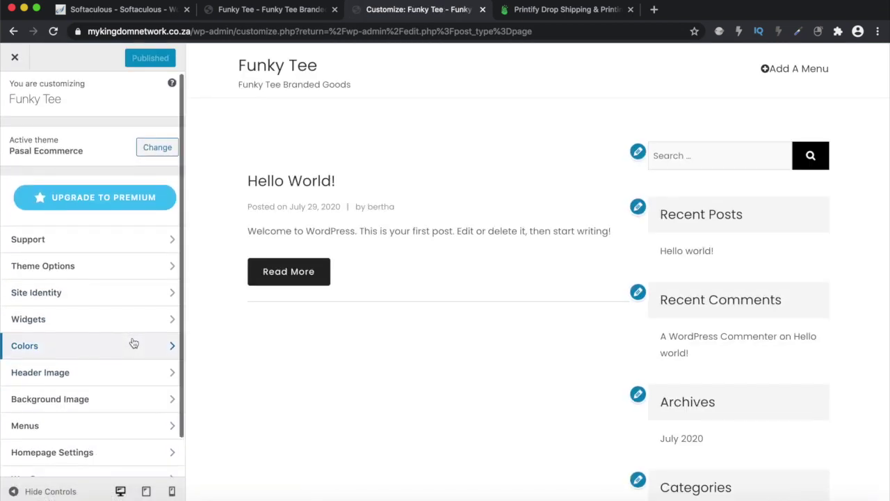
Set the homepage to display a static page, choose Funky Tee as the homepage and check its preview
scroll(133, 343, "down", 2)
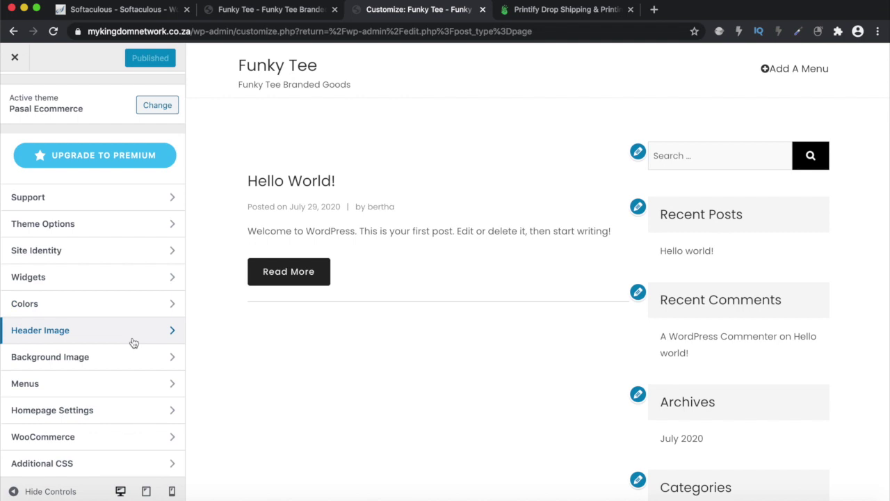
left_click(87, 412)
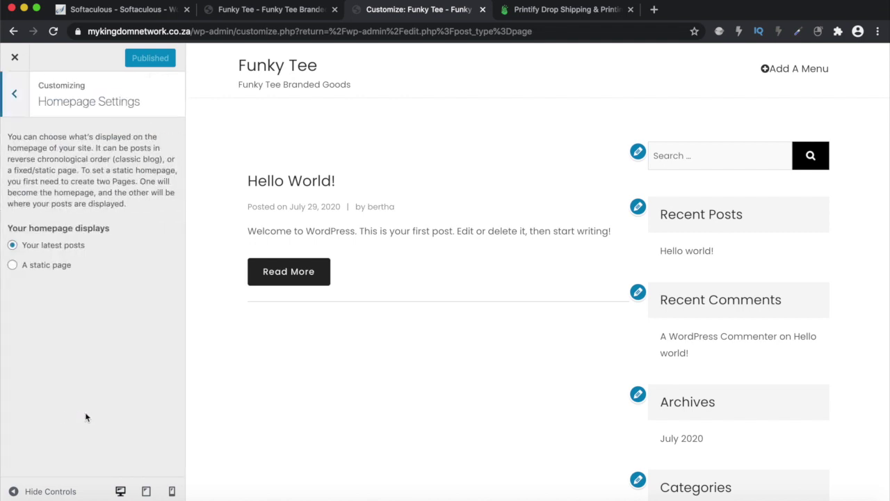
left_click(15, 265)
left_click(48, 315)
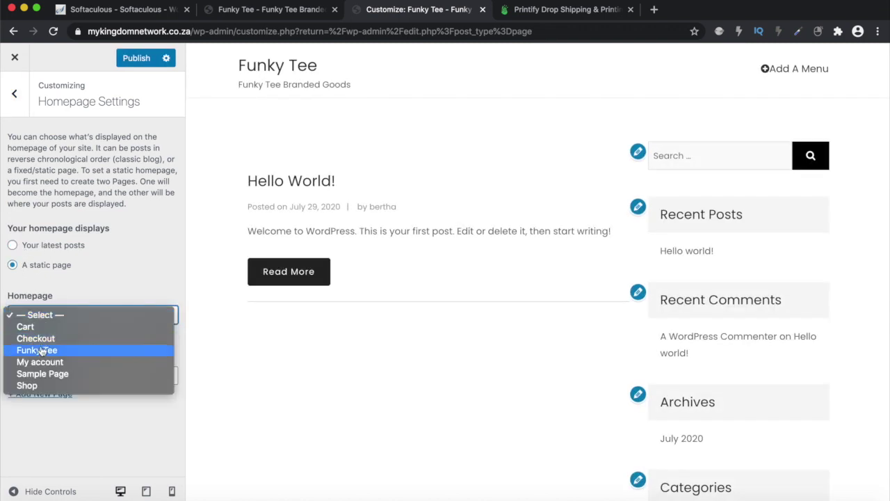
left_click(37, 350)
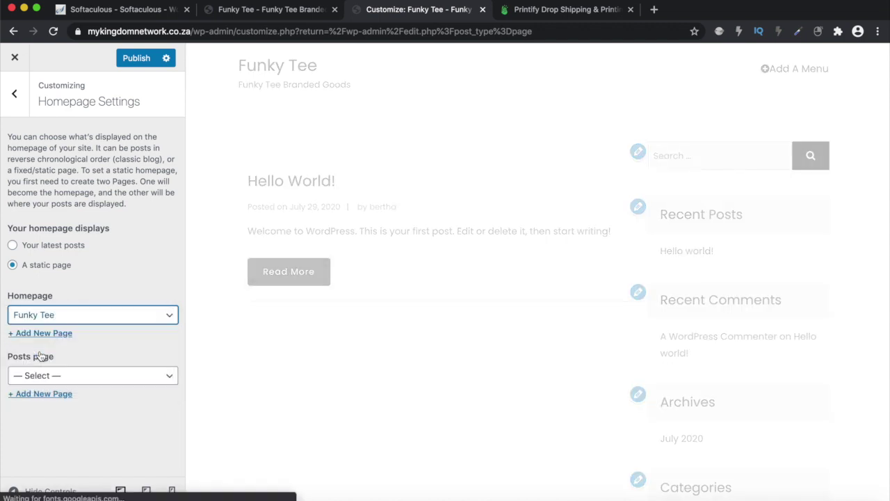
scroll(261, 317, "down", 8)
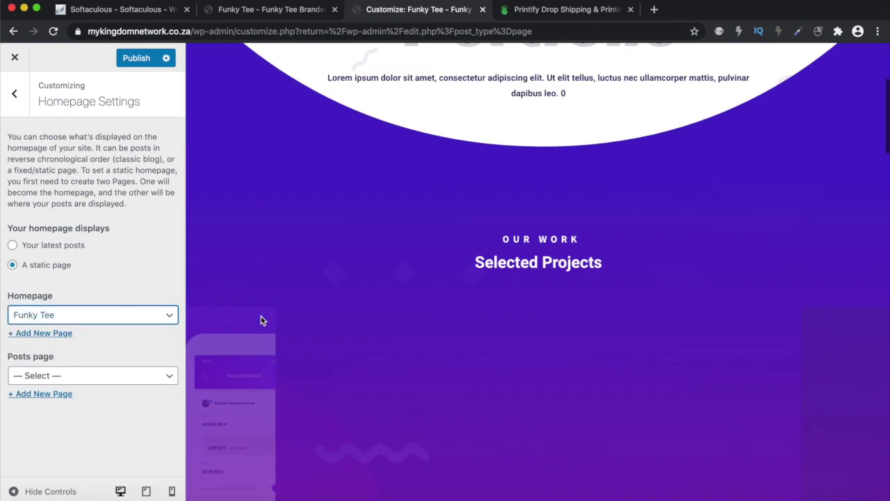
scroll(262, 320, "up", 8)
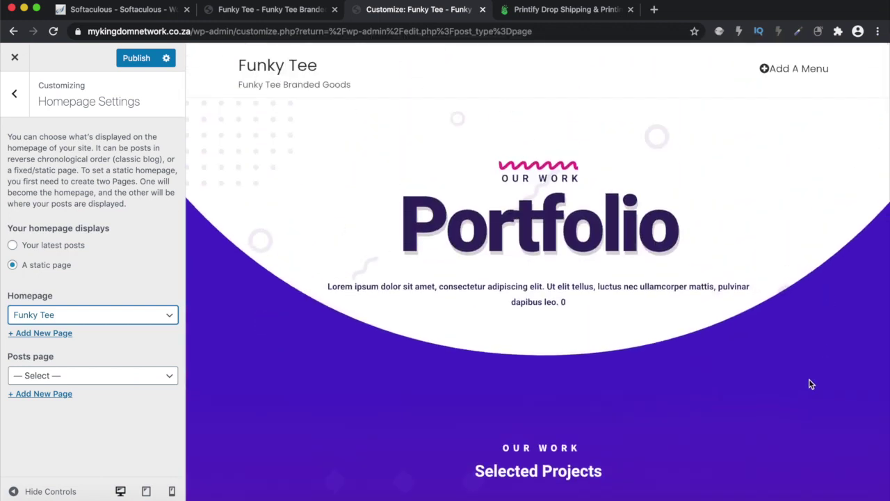
scroll(810, 381, "down", 8)
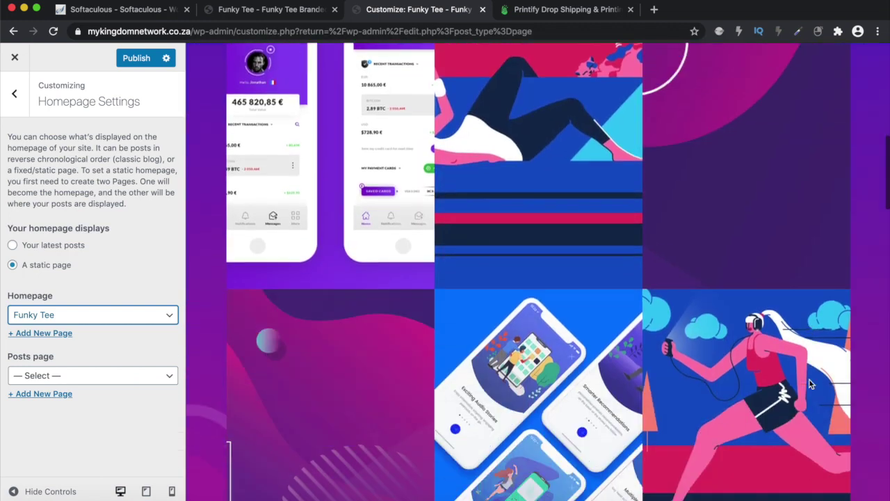
Review the Funky Tee homepage preview and publish the homepage settings
scroll(735, 298, "down", 6)
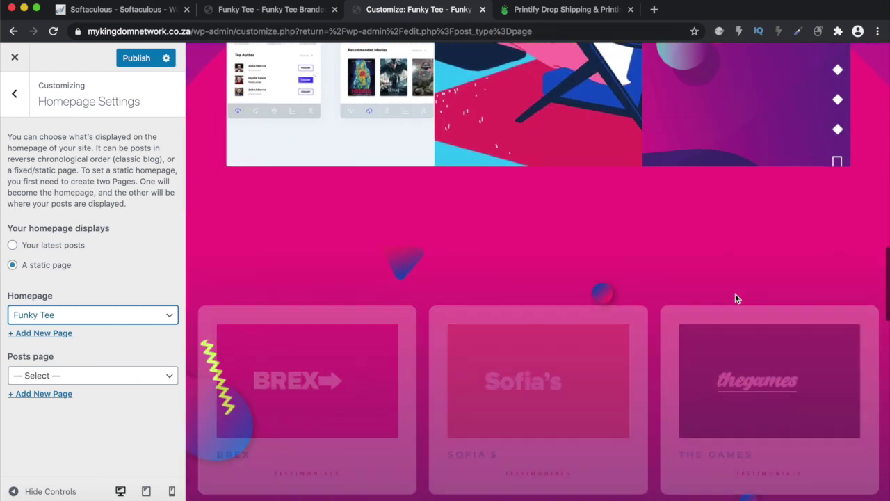
scroll(735, 296, "up", 4)
scroll(735, 295, "down", 7)
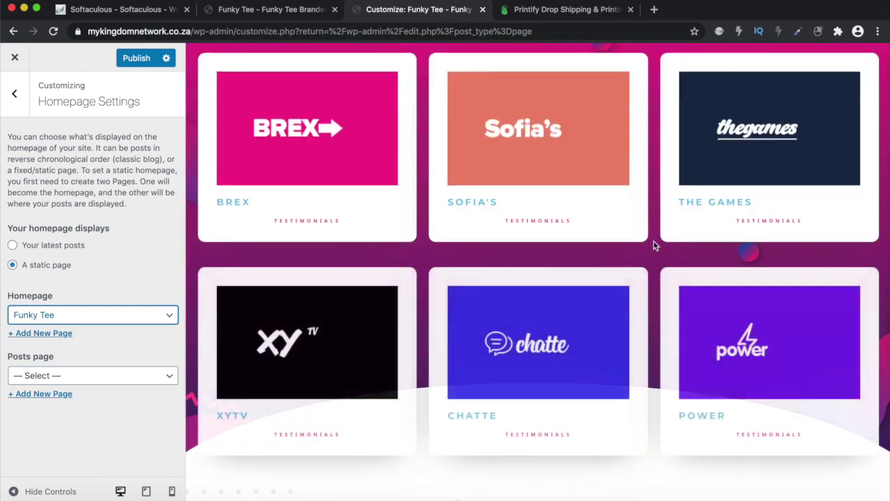
scroll(653, 241, "down", 2)
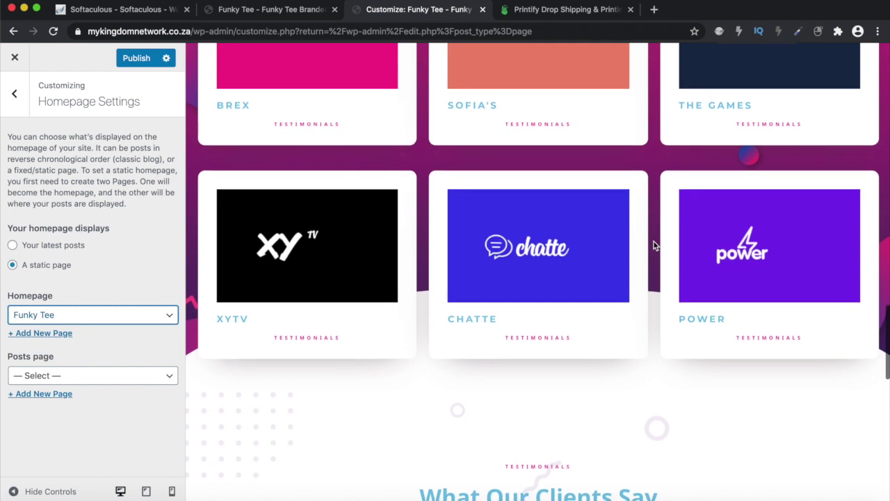
scroll(654, 242, "up", 9)
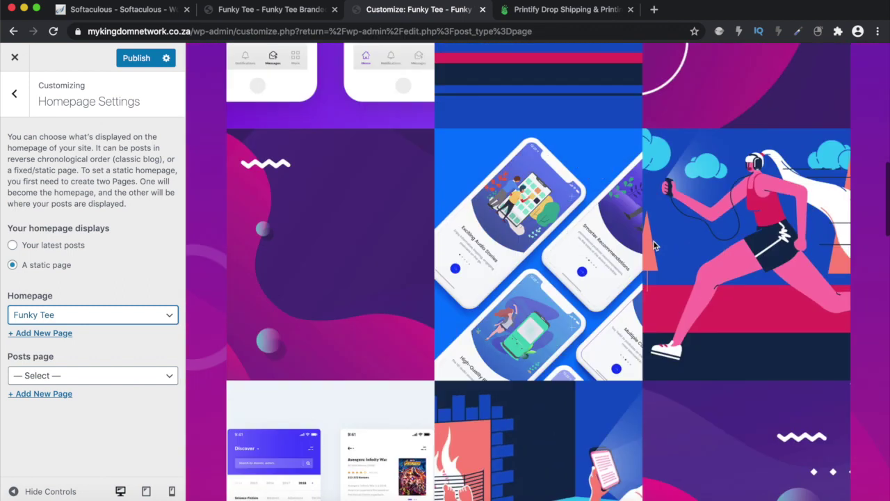
scroll(654, 242, "up", 5)
left_click(135, 58)
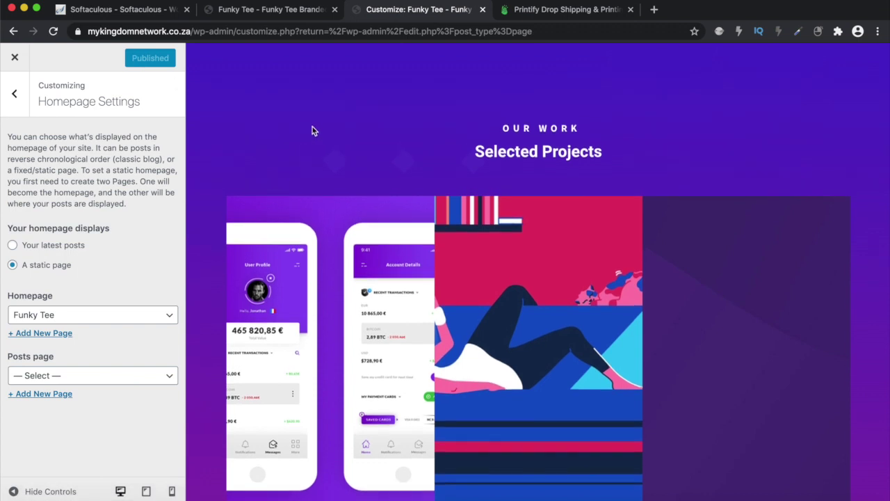
Reload the site's live front page and look through the whole homepage
left_click(271, 10)
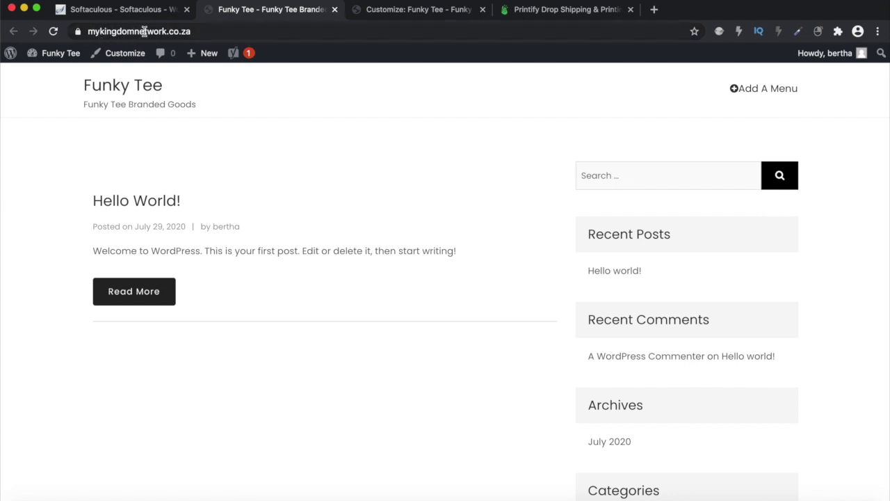
left_click(52, 31)
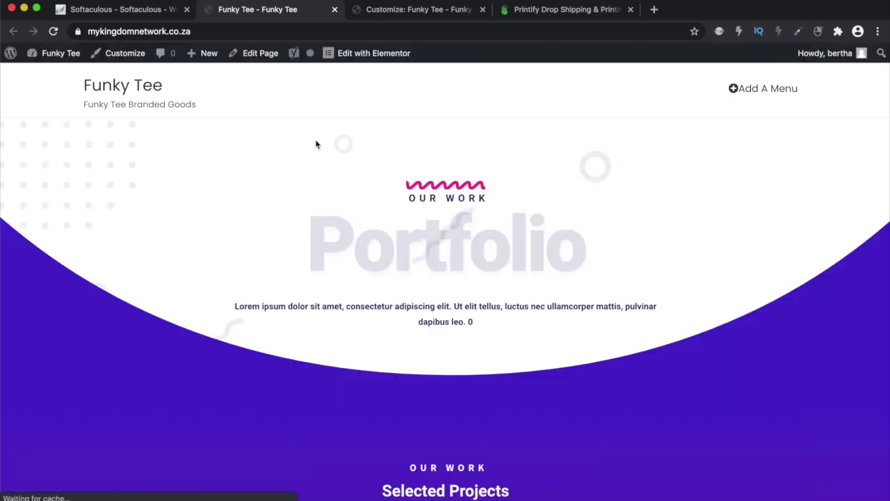
scroll(497, 193, "down", 1)
scroll(498, 194, "down", 15)
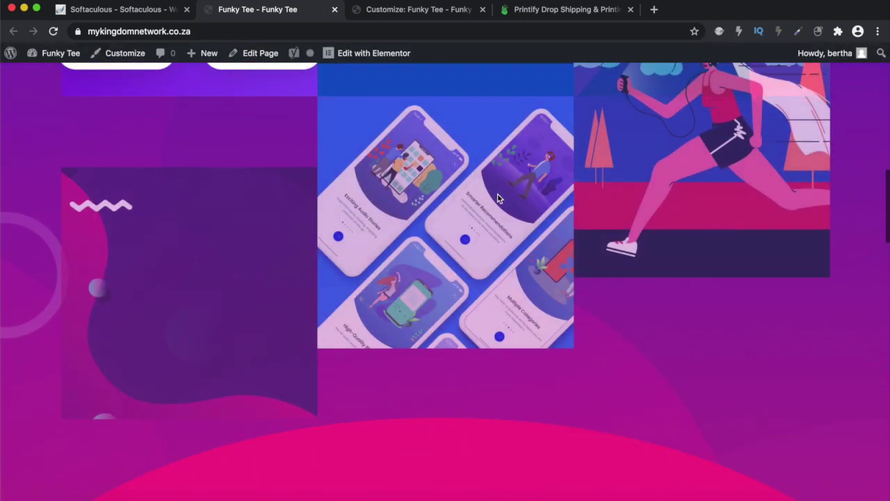
scroll(497, 198, "down", 8)
scroll(497, 198, "up", 15)
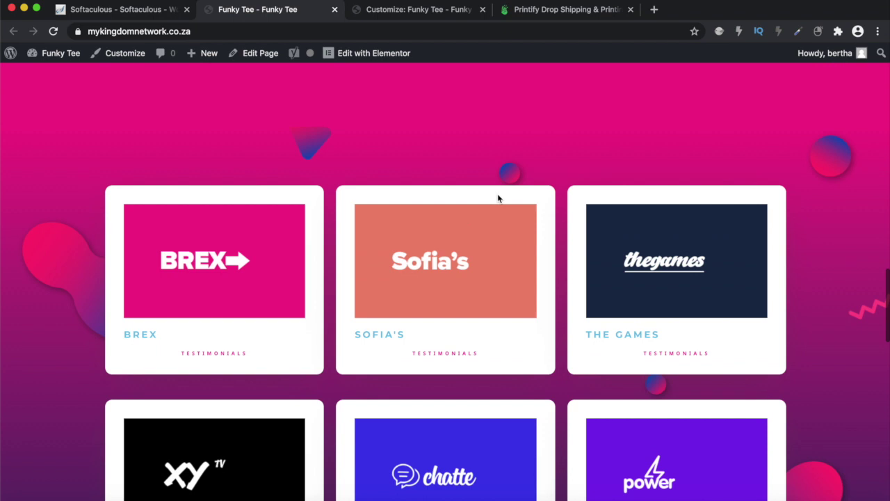
scroll(498, 198, "up", 10)
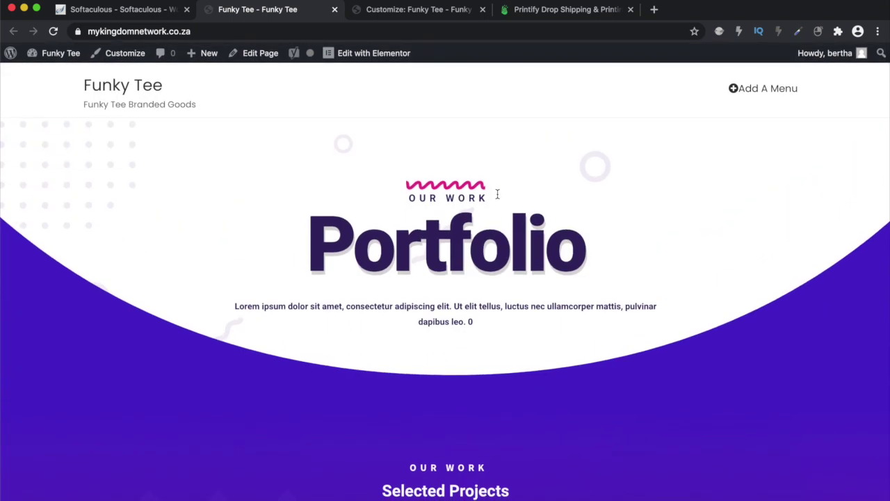
Examine the live homepage's Portfolio heading, Selected Projects gallery and client logo cards
left_click_drag(306, 238, 602, 239)
scroll(603, 240, "down", 5)
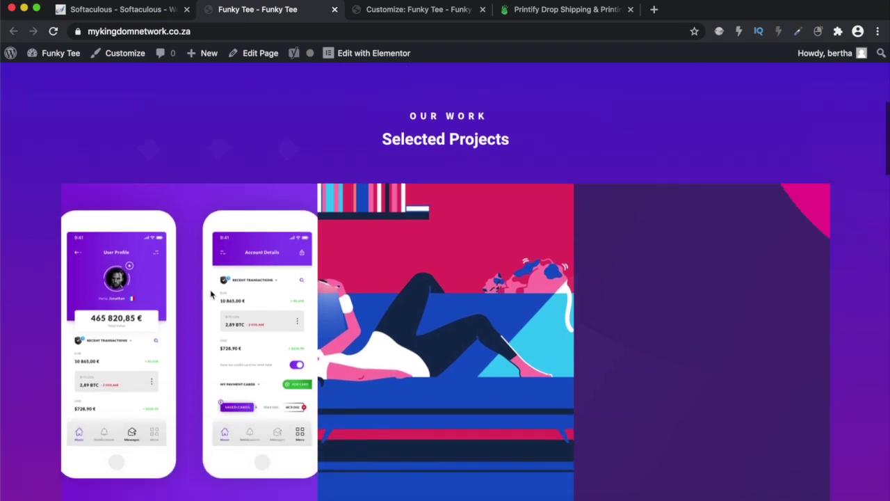
scroll(755, 273, "down", 3)
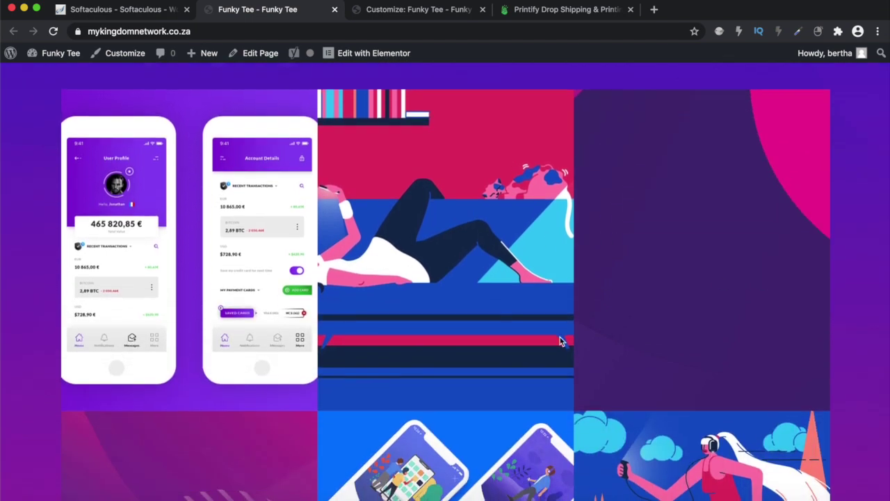
scroll(560, 336, "down", 3)
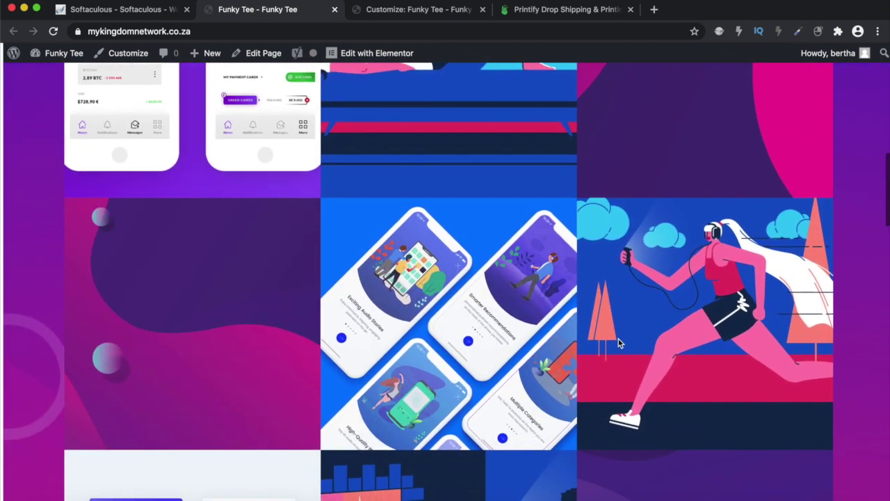
scroll(618, 339, "down", 3)
scroll(597, 350, "down", 8)
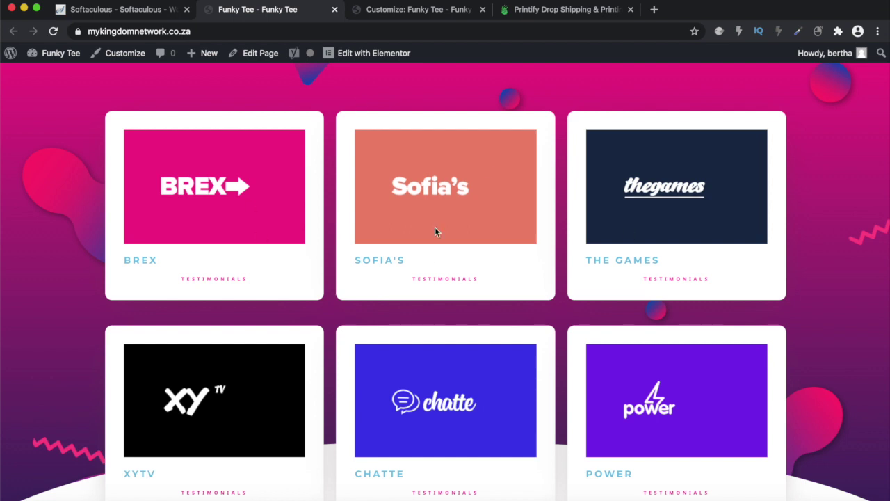
scroll(453, 277, "down", 1)
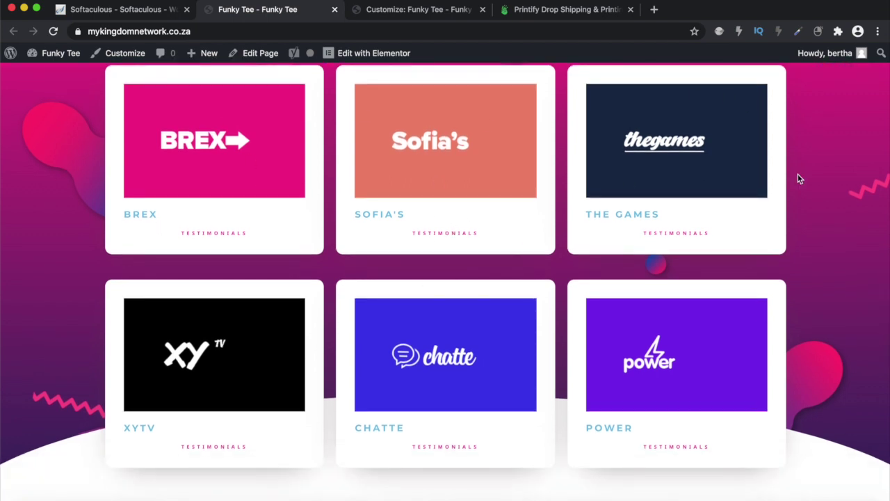
scroll(561, 248, "up", 8)
scroll(488, 235, "up", 10)
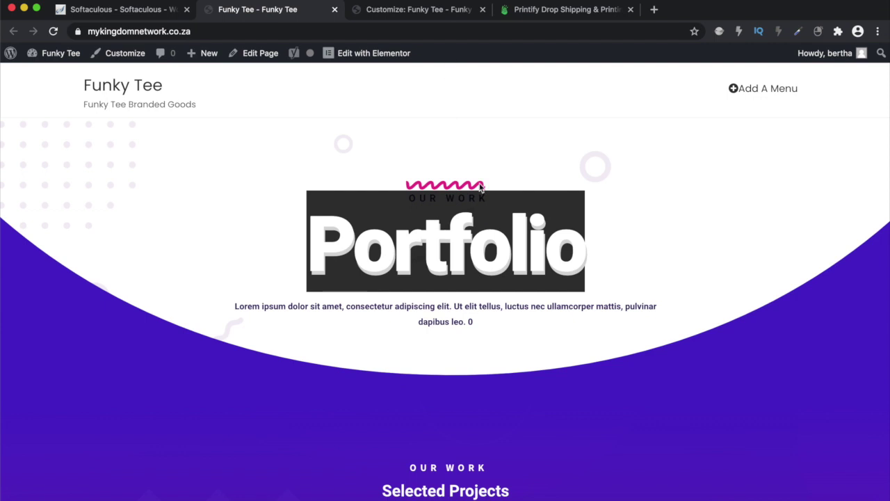
Close the theme customizer and open the WooCommerce home page in the WordPress admin
left_click(404, 10)
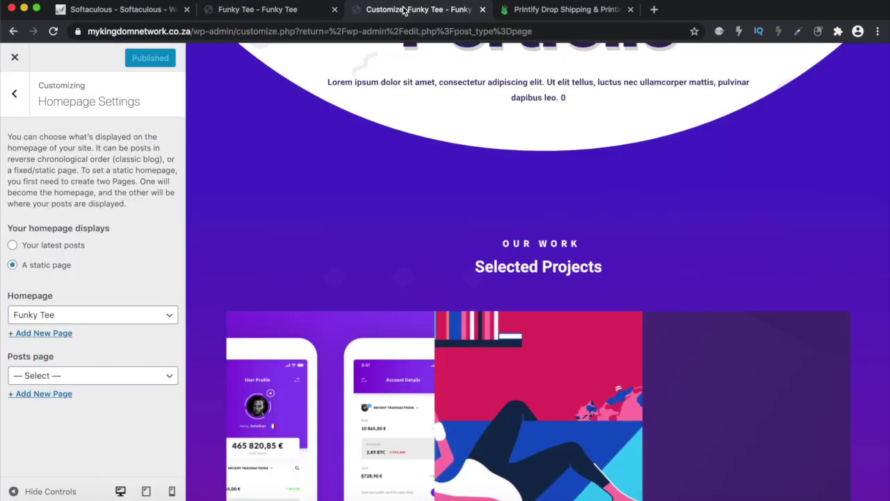
scroll(316, 197, "up", 5)
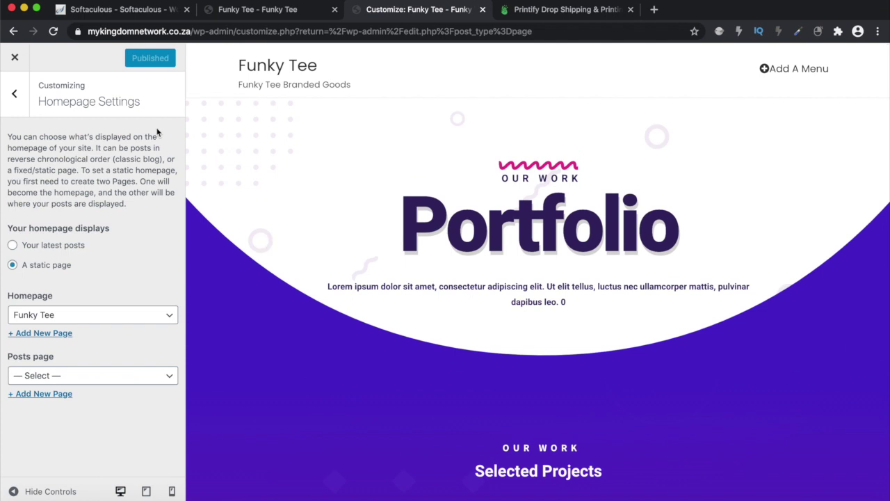
left_click(15, 93)
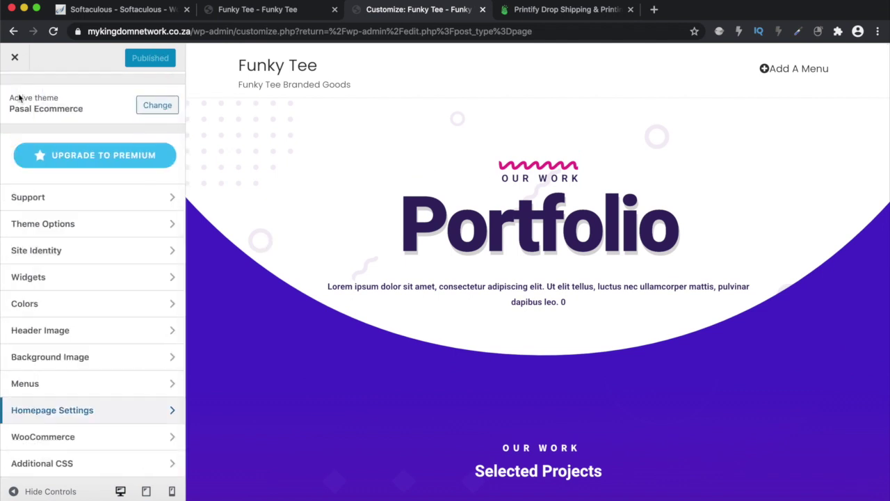
left_click(14, 59)
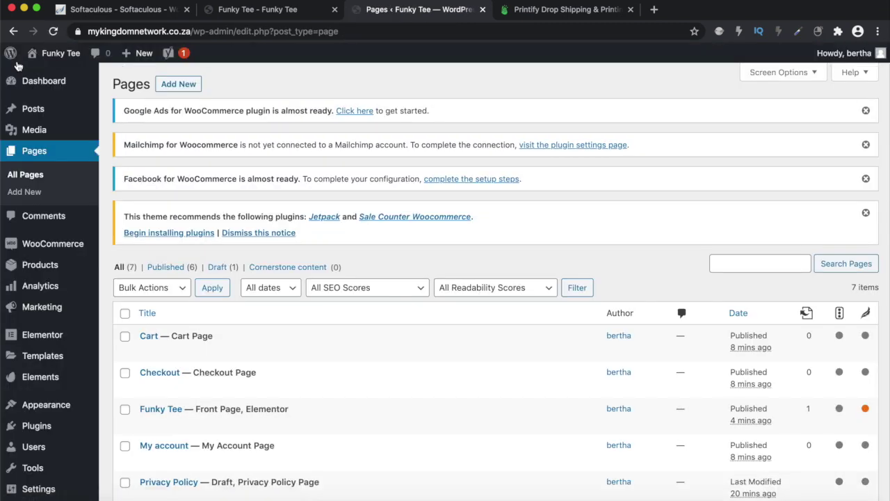
scroll(154, 318, "down", 5)
scroll(148, 313, "up", 5)
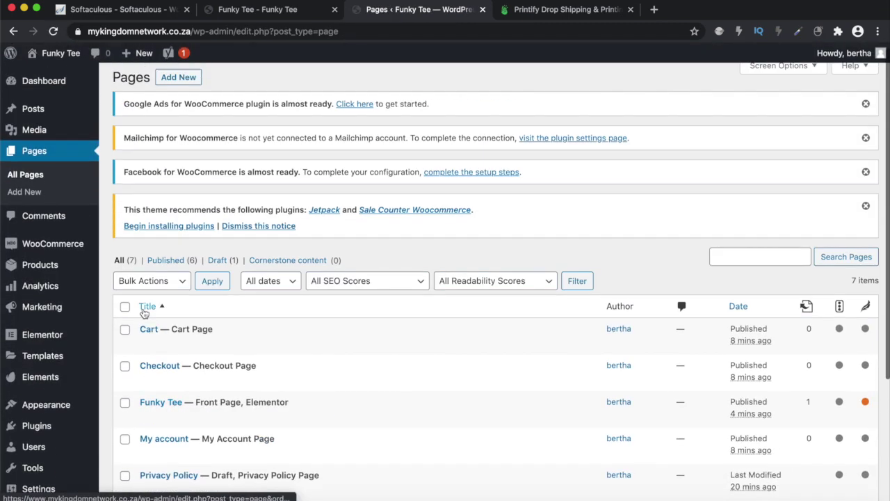
left_click(62, 246)
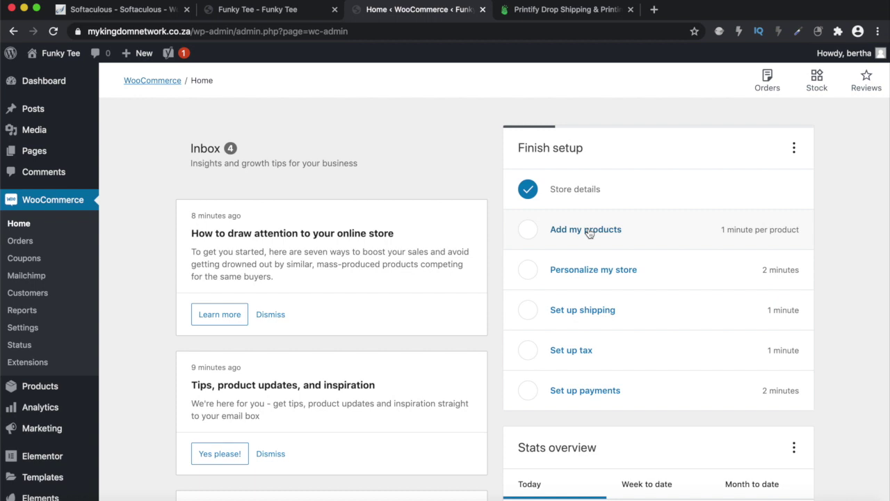
Switch to the Printify site and look over its product categories and store integrations
left_click(547, 10)
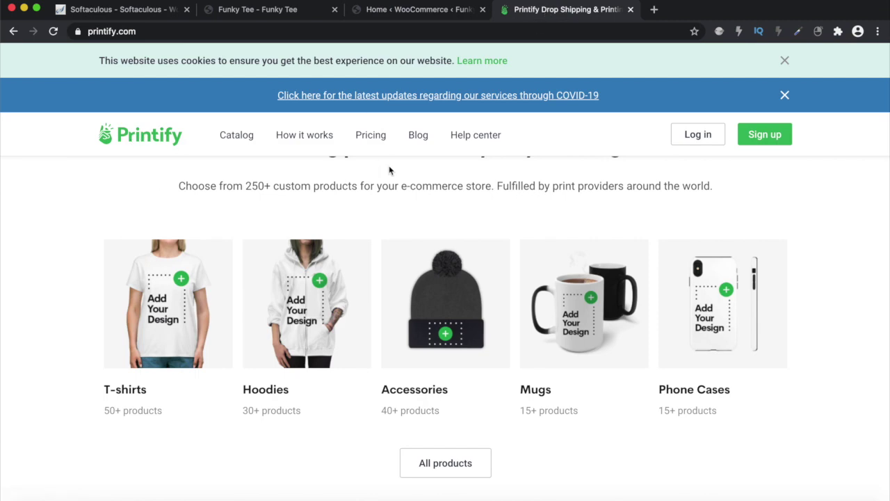
scroll(553, 244, "down", 5)
scroll(553, 243, "up", 5)
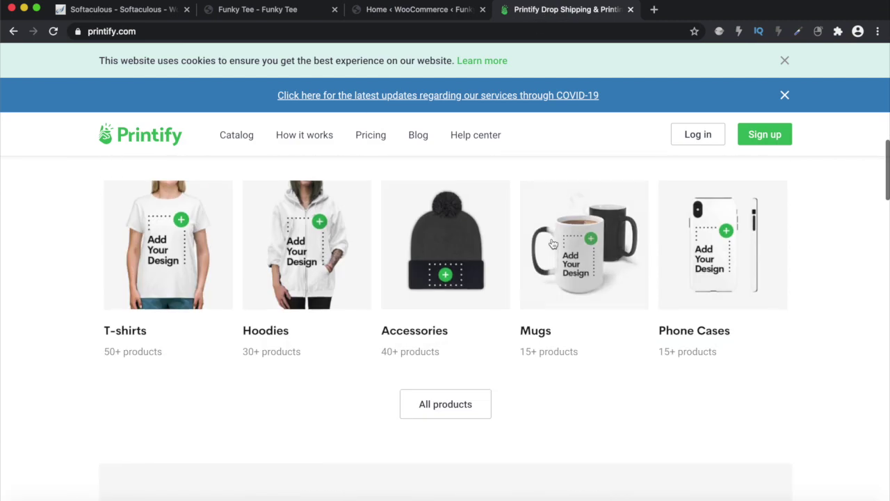
scroll(553, 243, "down", 10)
scroll(553, 244, "up", 4)
scroll(553, 243, "up", 3)
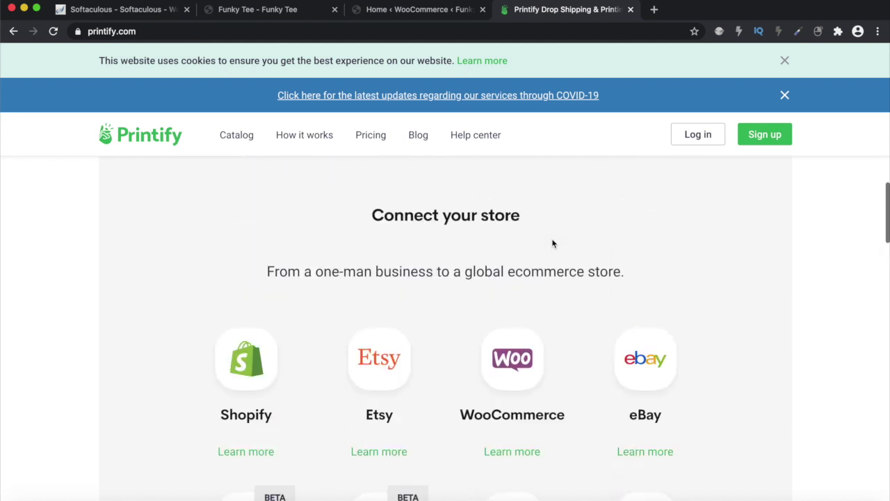
Open the Printify registration form and fill in the account email and password
left_click(765, 138)
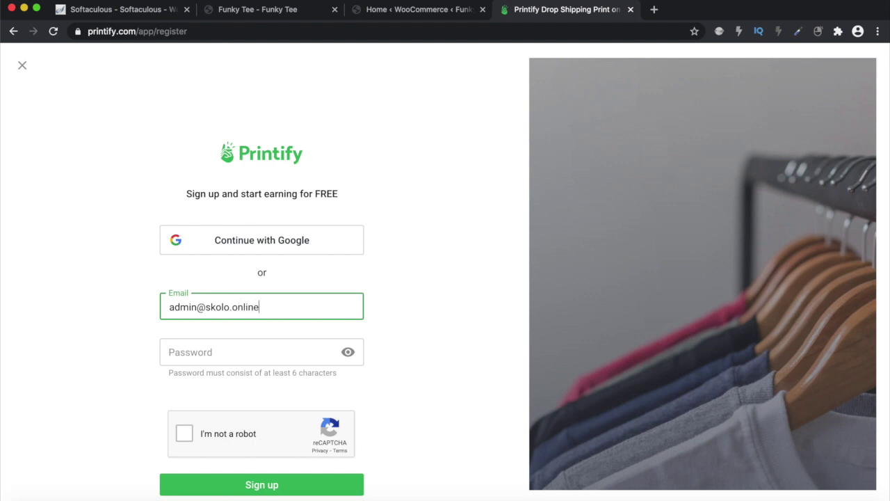
left_click(213, 358)
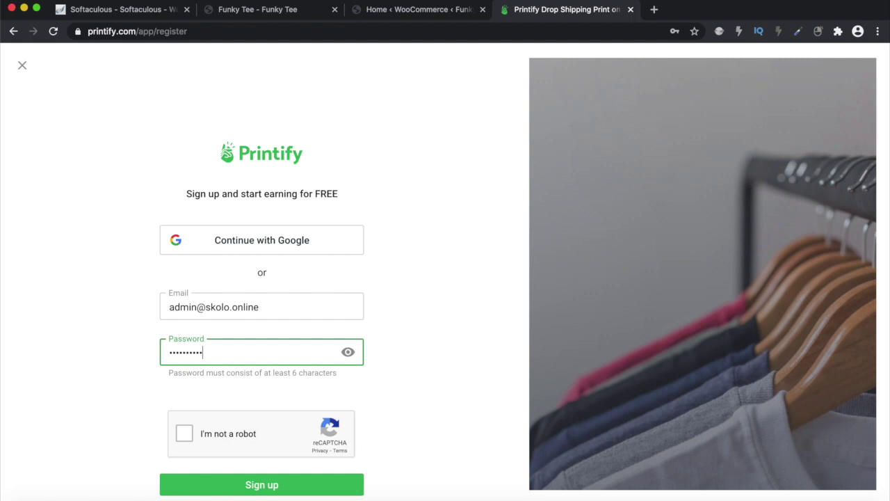
scroll(191, 420, "down", 2)
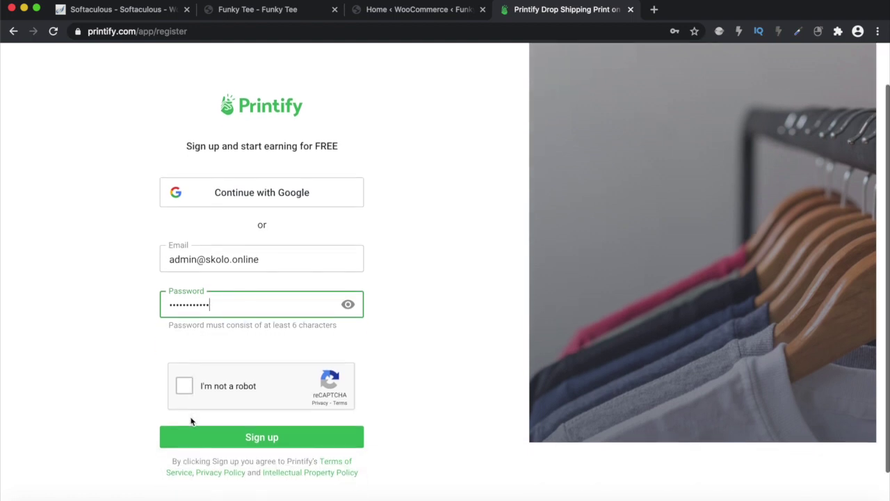
Start the reCAPTCHA check and submit the squares containing traffic lights
left_click(183, 391)
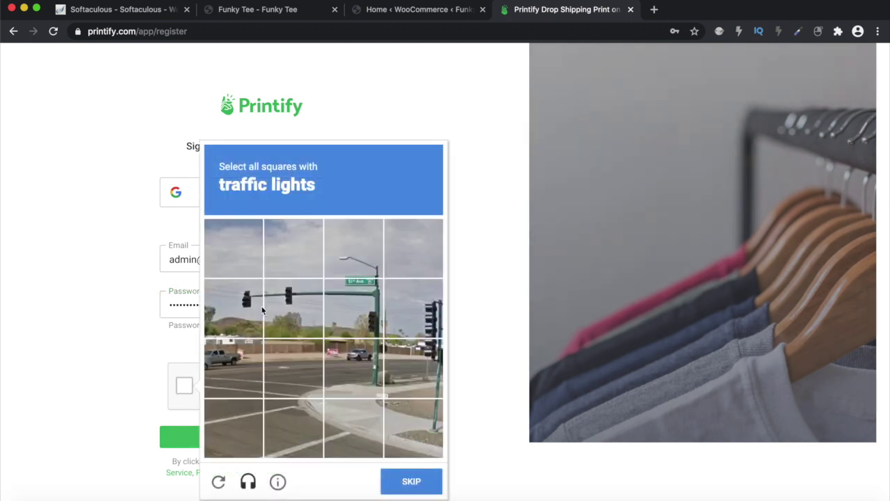
left_click(241, 304)
left_click(285, 299)
left_click(352, 301)
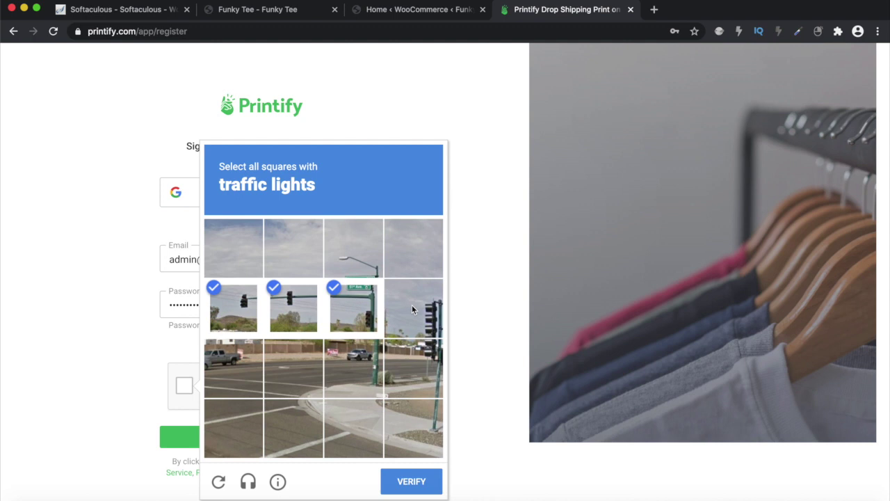
left_click(412, 310)
left_click(426, 360)
left_click(369, 364)
left_click(430, 434)
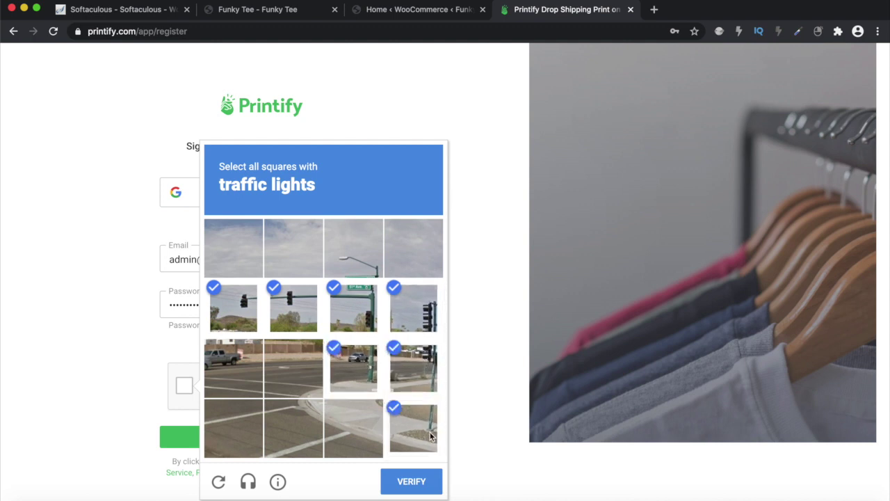
left_click(424, 480)
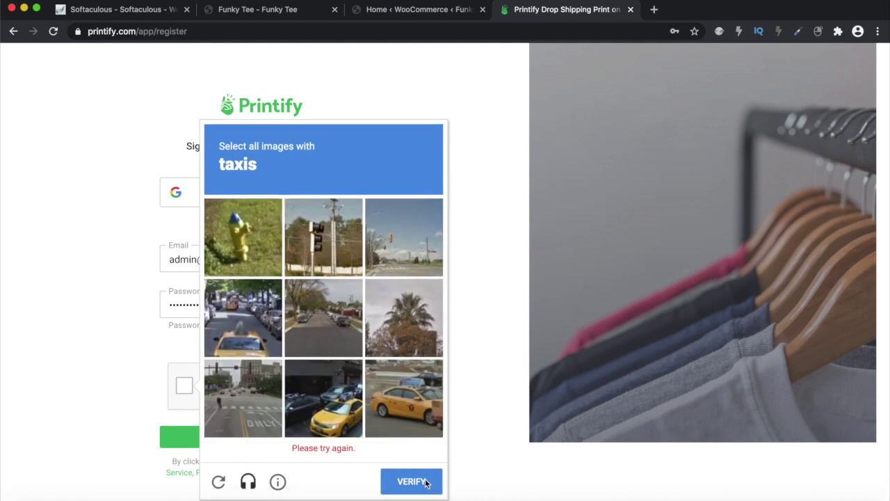
Verify the three taxi images in the reCAPTCHA challenge and submit the Printify sign-up
left_click(339, 401)
left_click(409, 415)
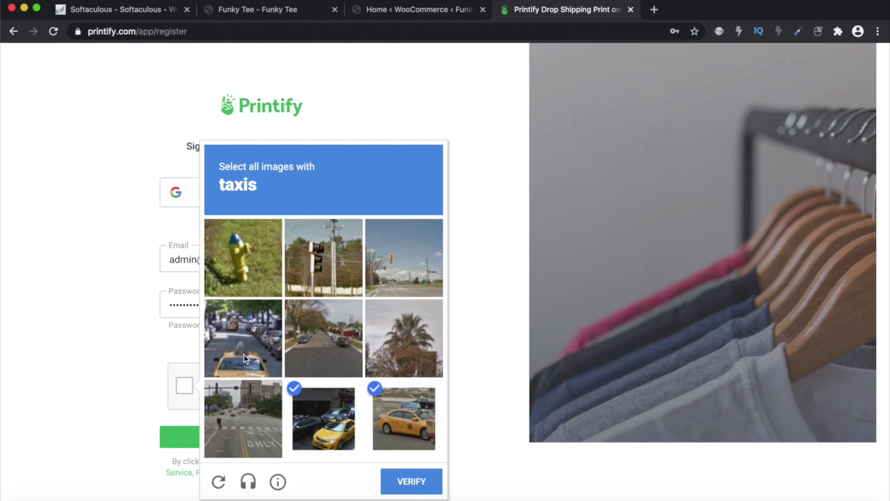
left_click(233, 353)
left_click(410, 481)
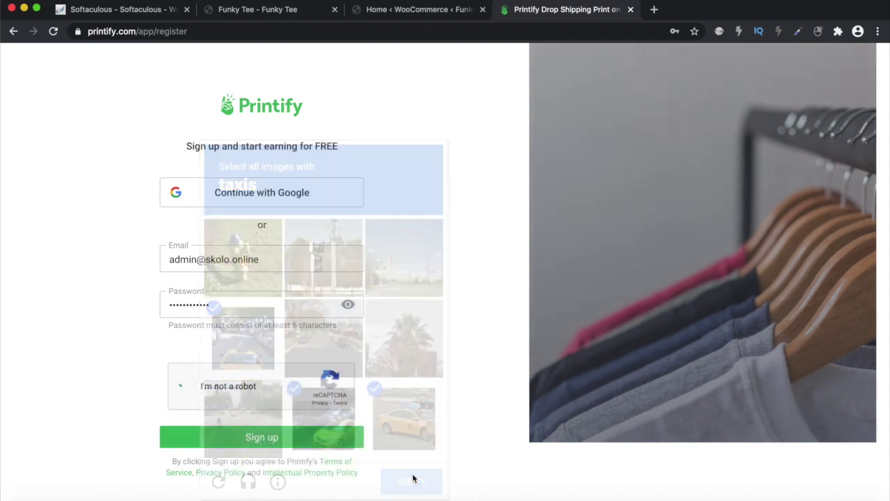
left_click(272, 442)
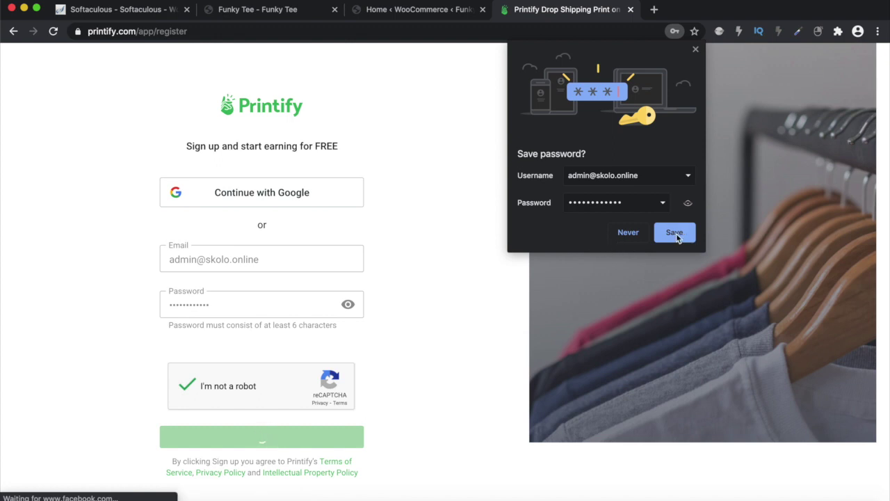
Decline saving the password in the browser and open Gildan's Women's Softstyle Tee from the women's T-shirts catalog
left_click(630, 233)
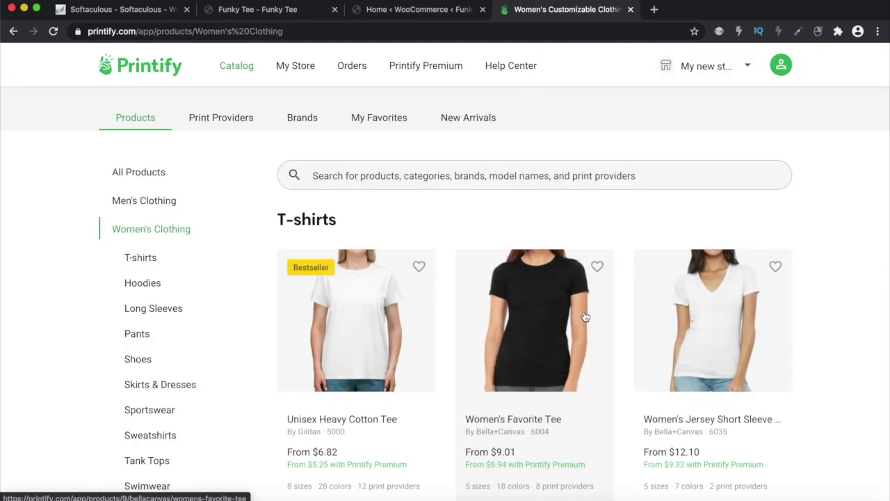
scroll(585, 316, "down", 4)
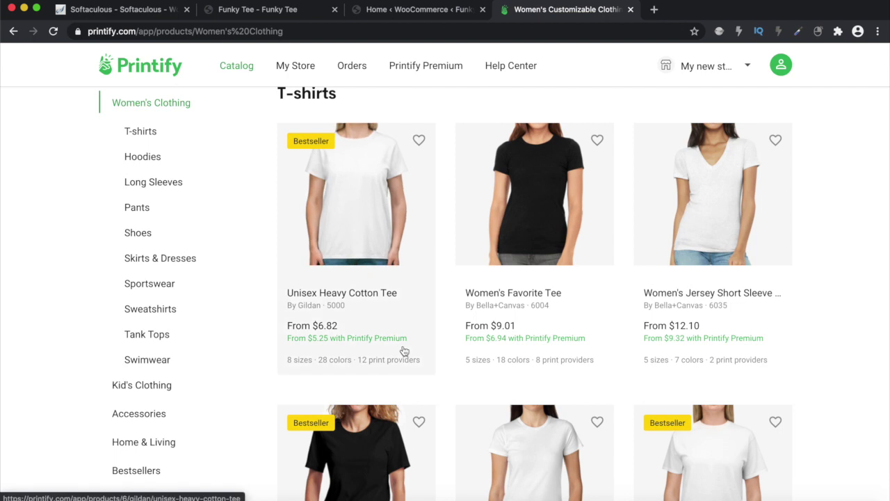
scroll(431, 357, "down", 2)
scroll(432, 357, "down", 8)
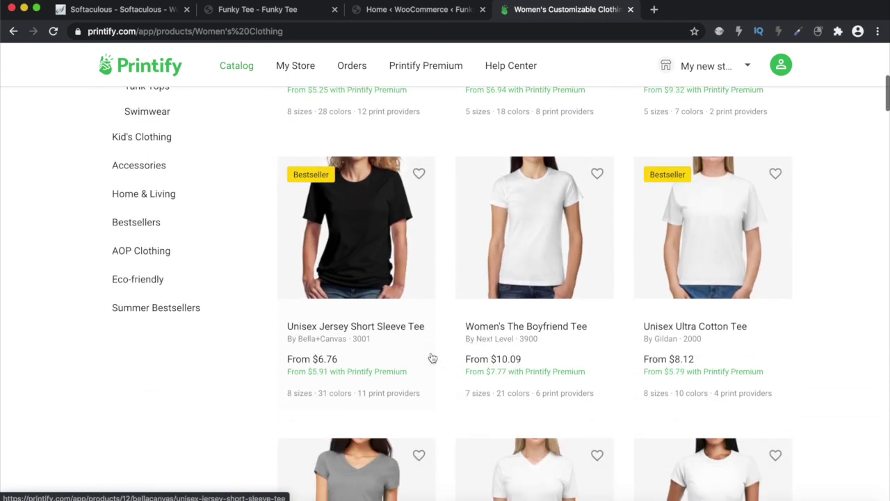
scroll(432, 357, "up", 9)
scroll(432, 357, "up", 4)
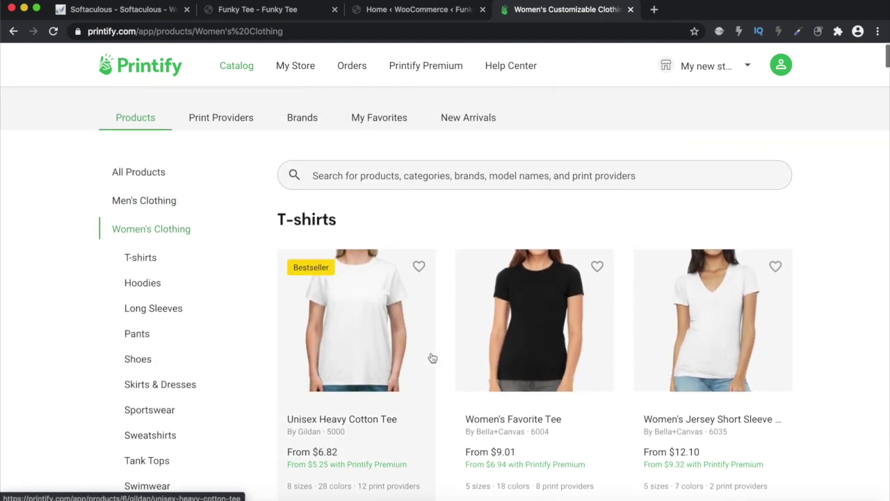
scroll(431, 357, "down", 3)
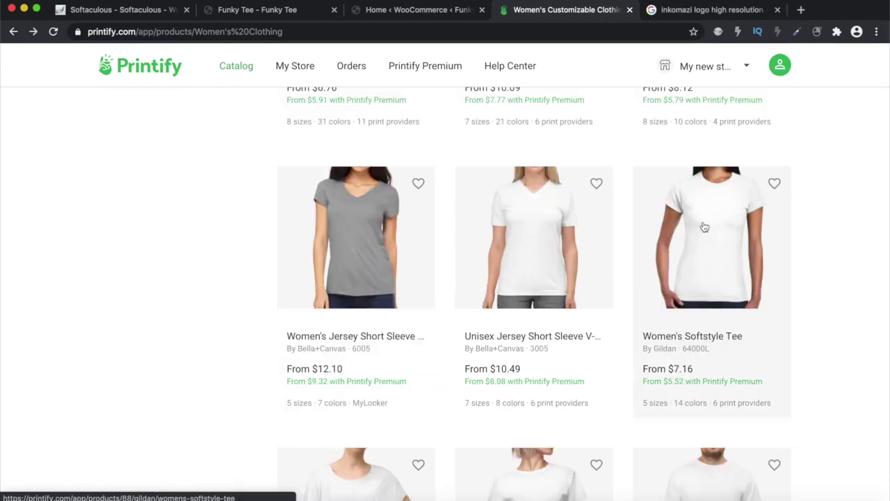
left_click(704, 223)
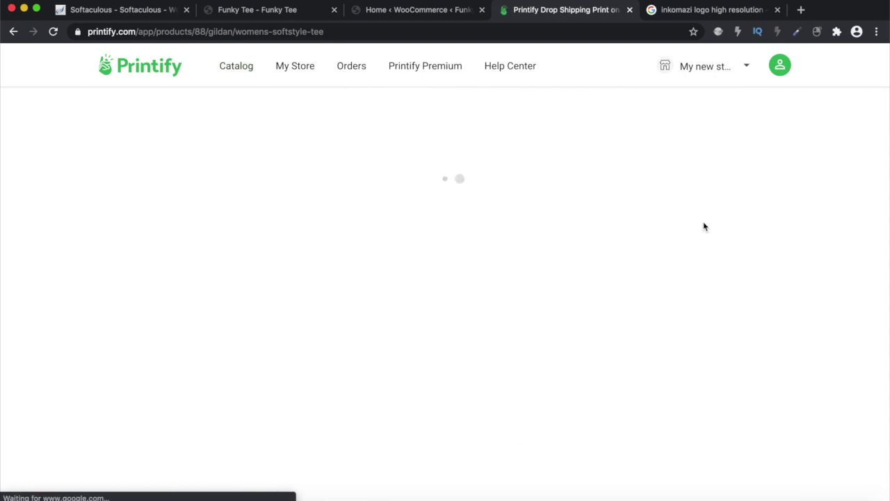
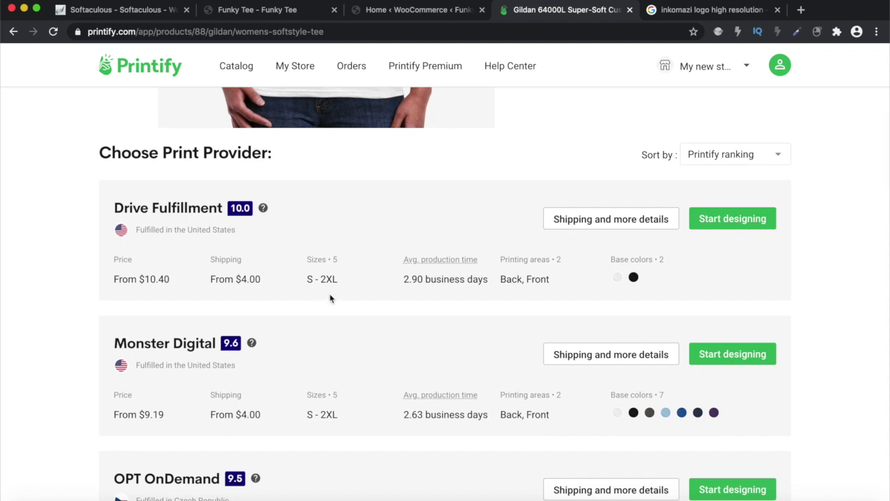
Compare the print providers' average production times for the Women's Softstyle Tee
scroll(332, 299, "down", 1)
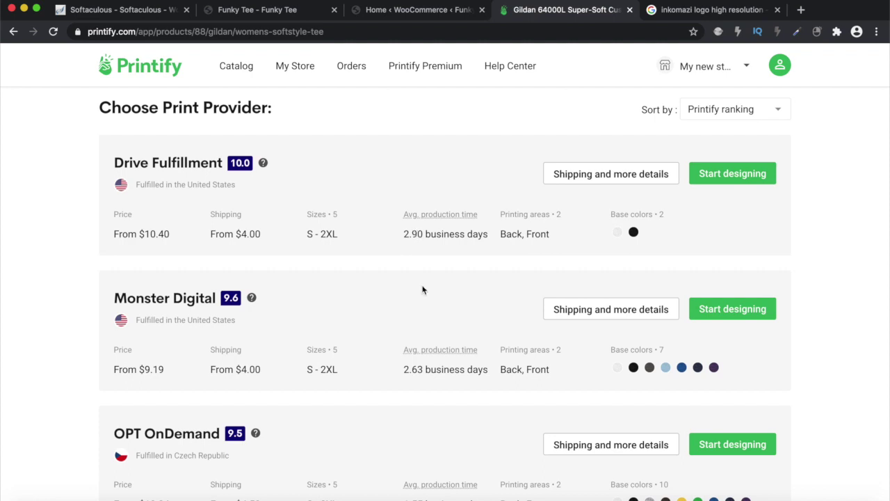
scroll(422, 290, "down", 3)
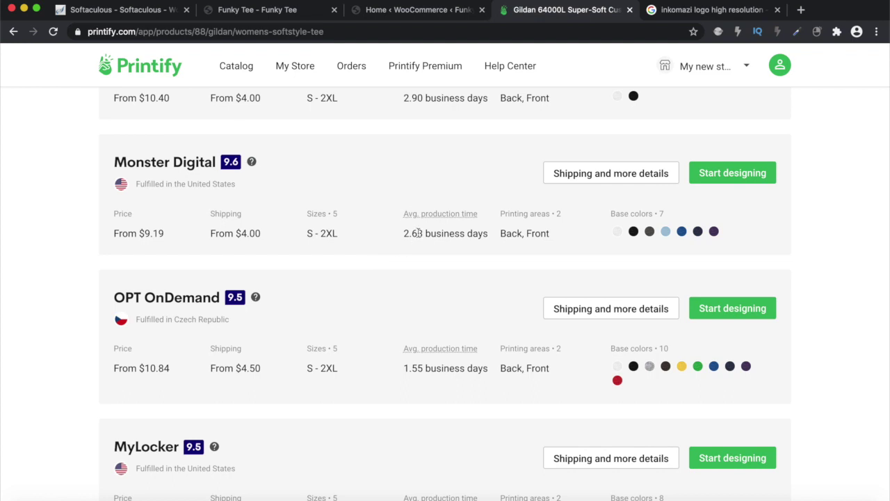
scroll(355, 377, "down", 2)
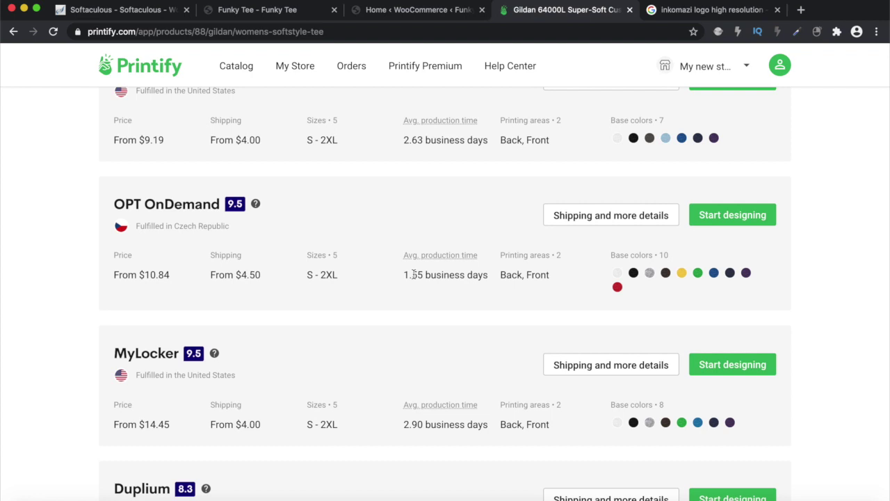
scroll(412, 326, "down", 4)
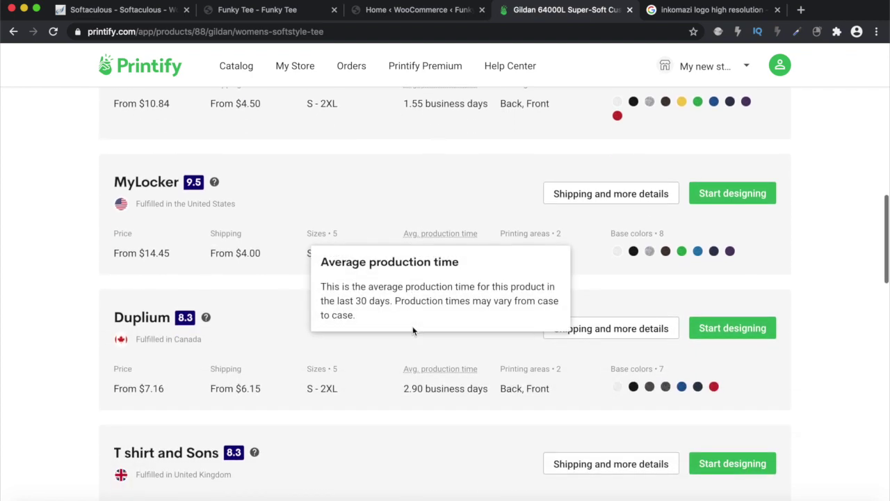
scroll(428, 139, "up", 3)
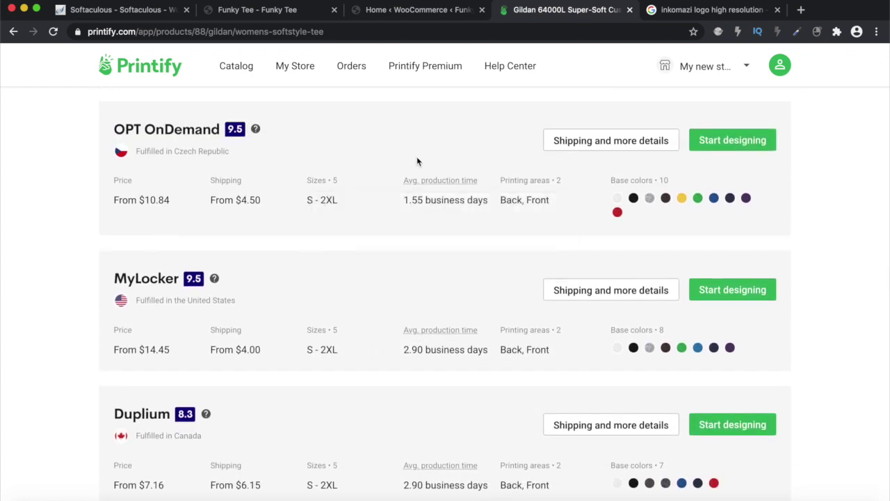
mouse_move(429, 200)
scroll(457, 225, "down", 5)
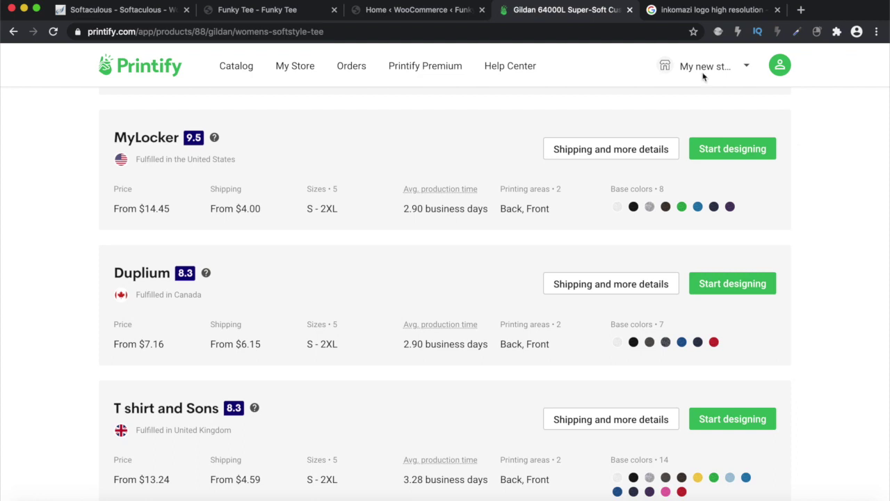
scroll(388, 302, "down", 4)
scroll(388, 301, "down", 3)
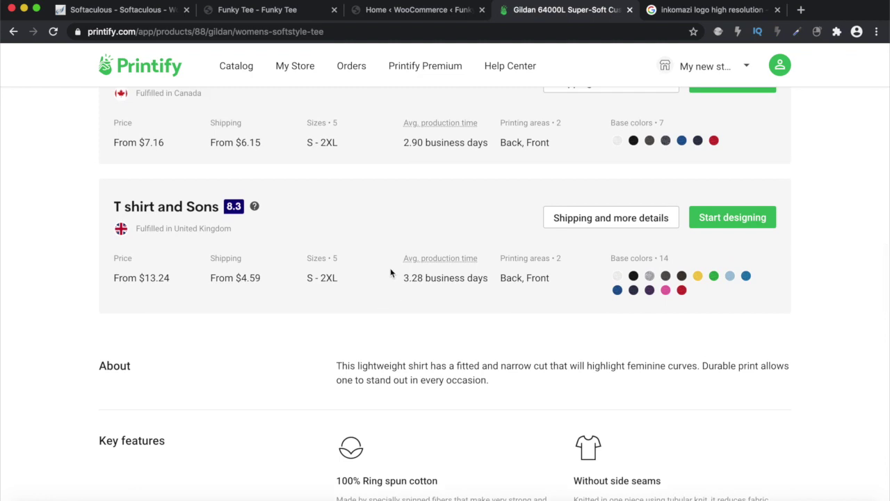
Compare the print providers' prices, shipping costs and fulfilment countries for the tee
scroll(391, 274, "up", 1)
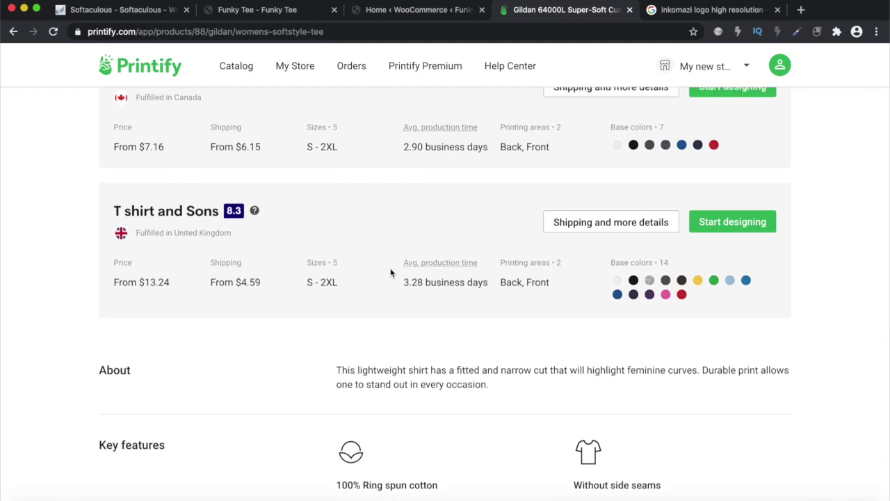
scroll(390, 273, "up", 2)
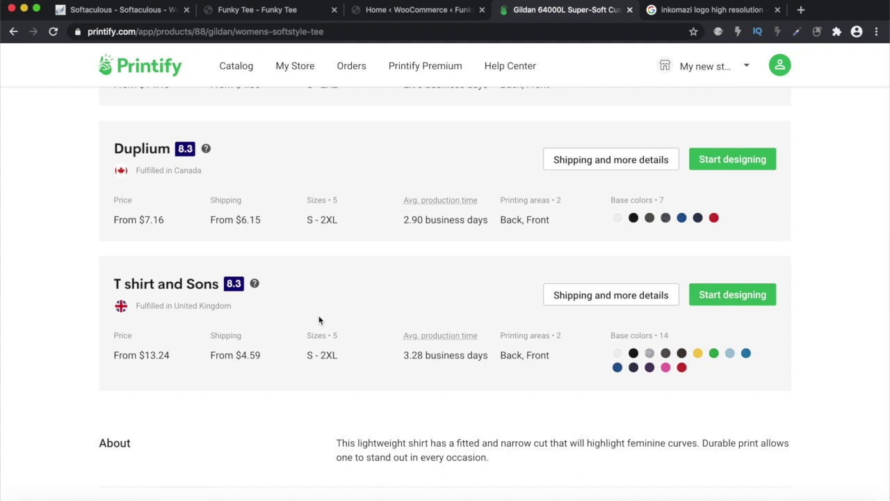
scroll(376, 312, "up", 1)
scroll(382, 312, "down", 2)
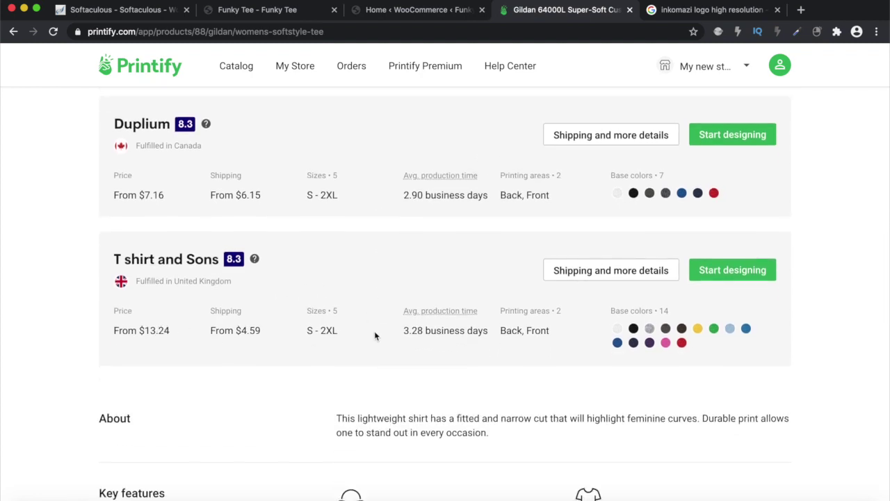
scroll(439, 335, "up", 5)
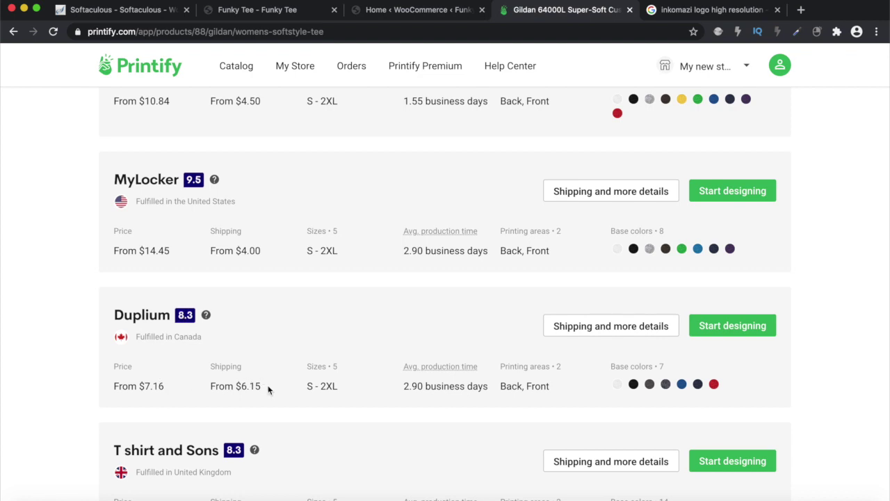
scroll(129, 398, "up", 1)
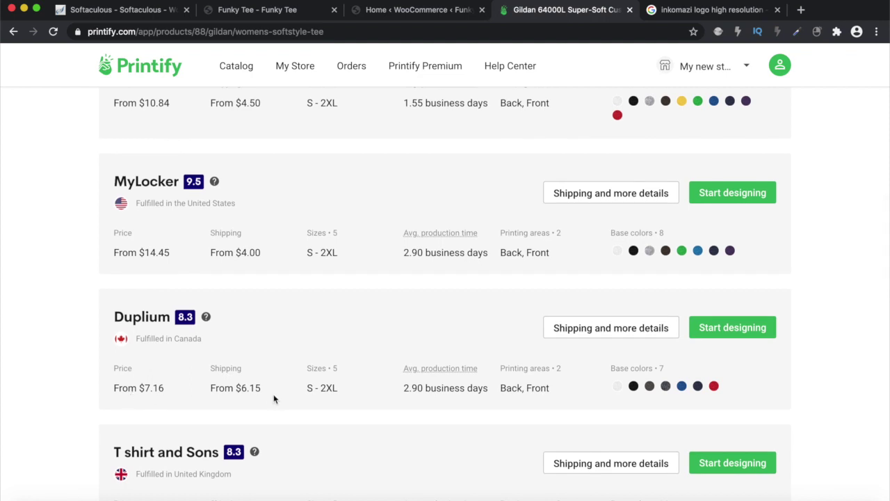
scroll(284, 367, "up", 5)
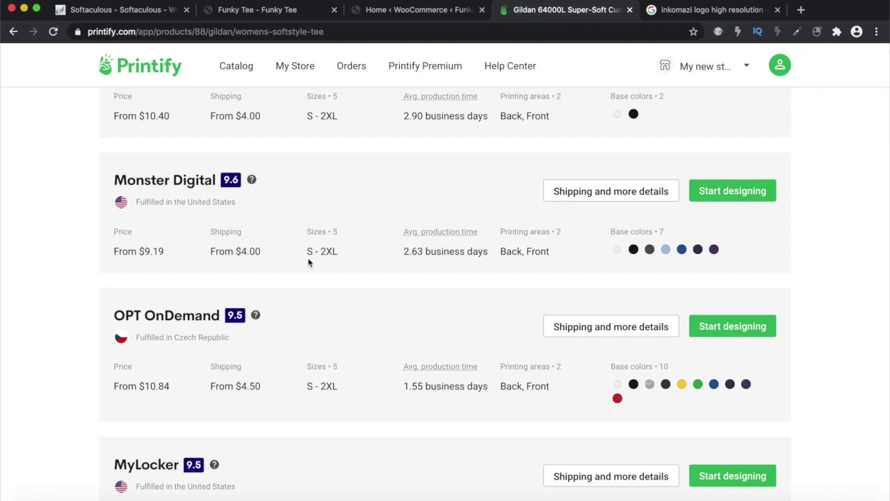
scroll(309, 258, "up", 1)
scroll(309, 263, "down", 3)
scroll(309, 262, "down", 6)
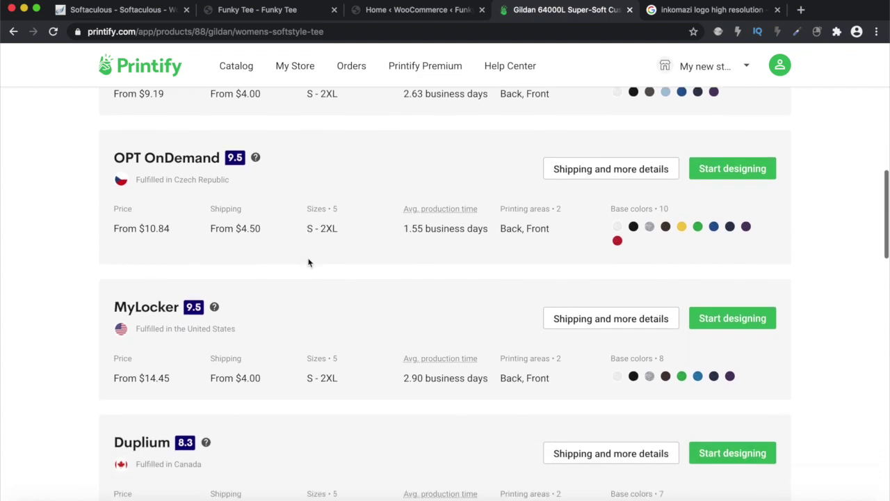
scroll(309, 262, "up", 6)
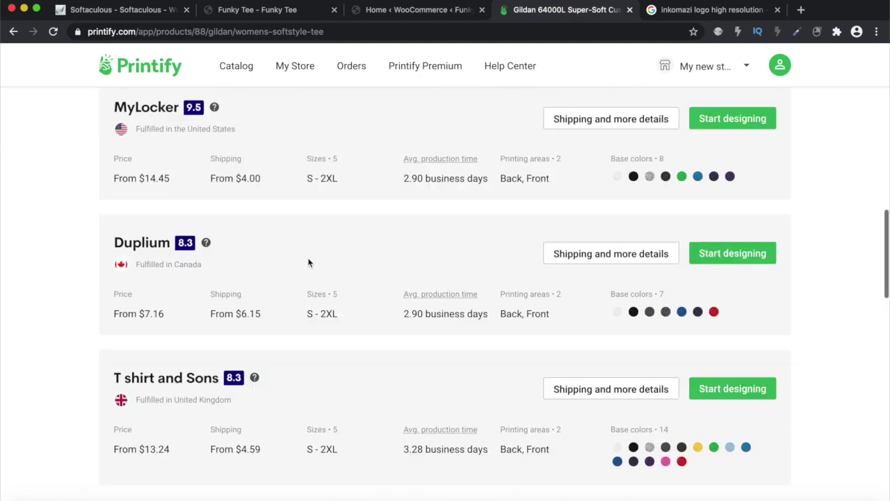
scroll(220, 251, "up", 2)
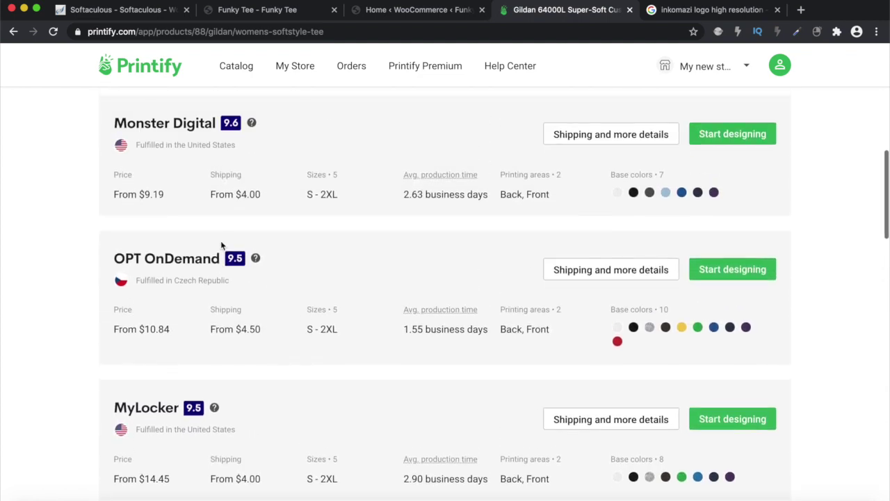
Examine the base colors each print provider offers for the tee and weigh them against the prices
scroll(176, 233, "up", 1)
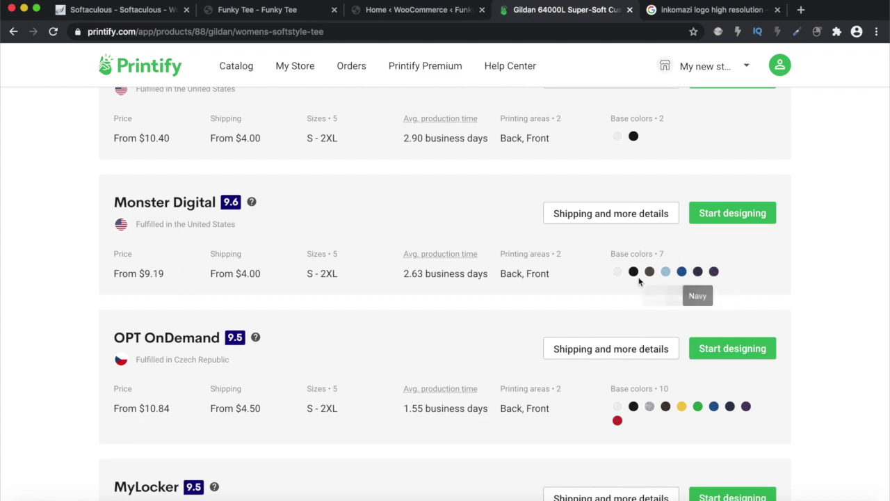
scroll(589, 358, "down", 2)
scroll(589, 357, "down", 2)
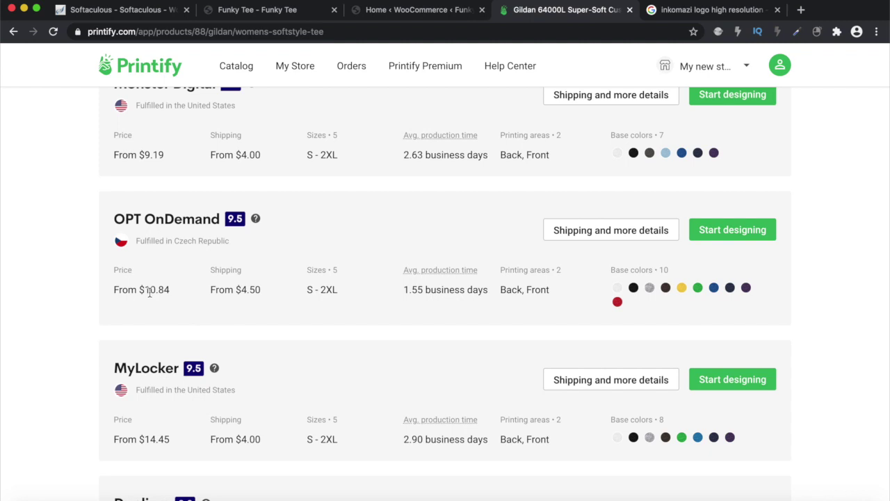
scroll(356, 361, "down", 7)
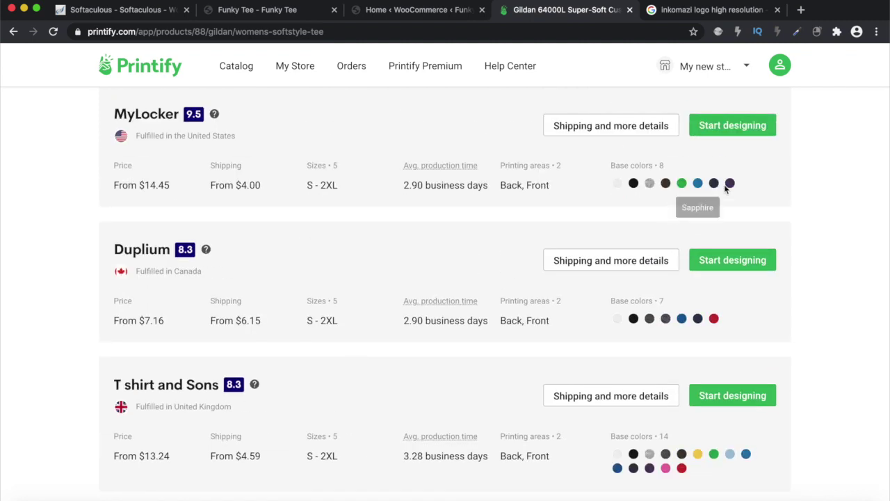
scroll(638, 438, "down", 2)
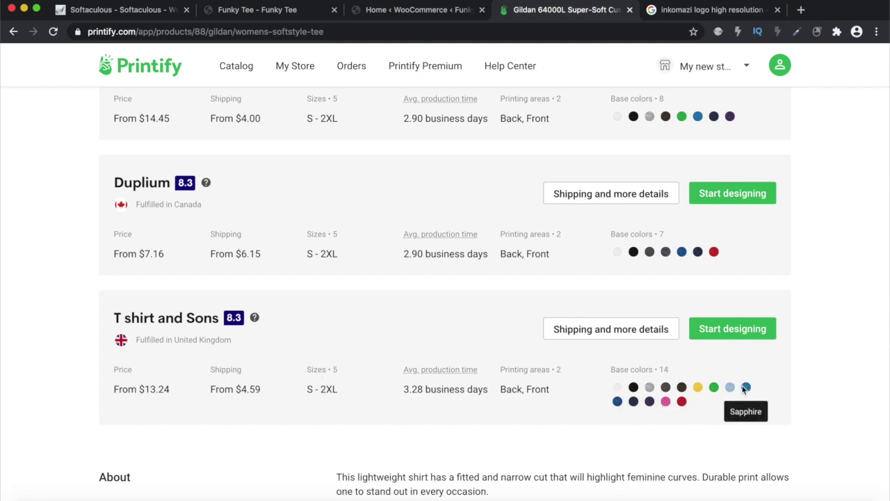
scroll(743, 390, "up", 8)
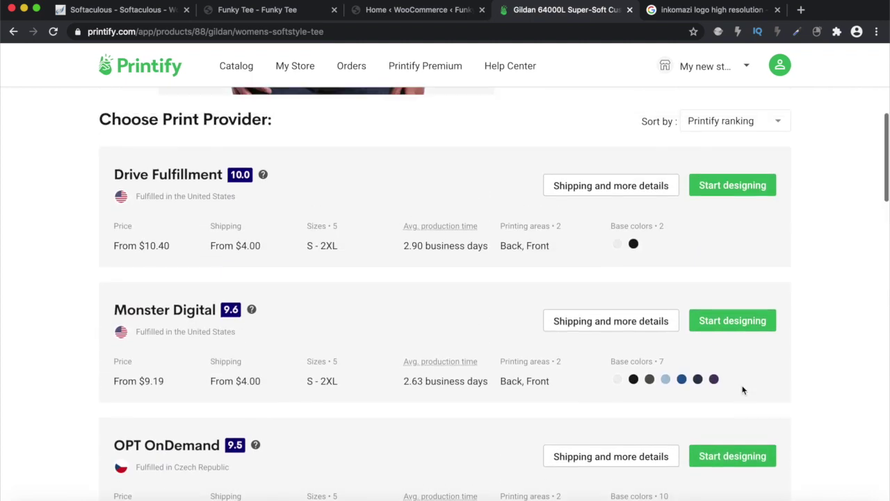
scroll(743, 389, "down", 5)
scroll(741, 388, "down", 5)
scroll(683, 227, "up", 5)
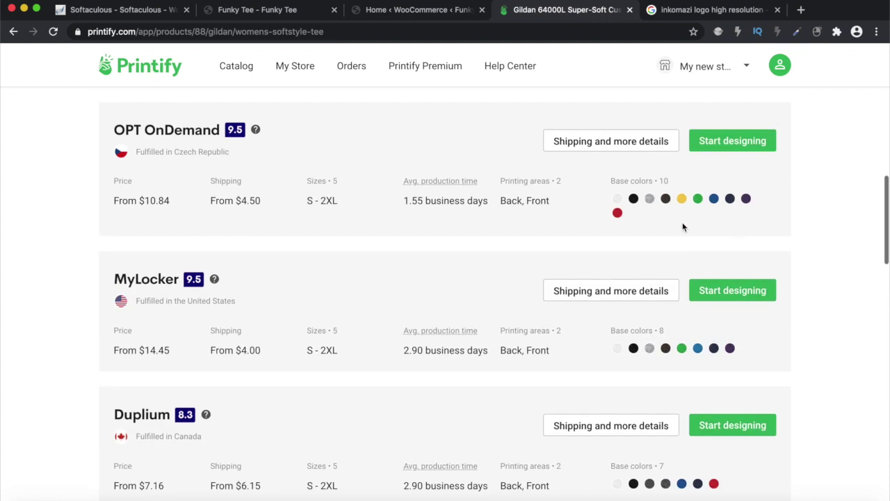
scroll(683, 227, "up", 1)
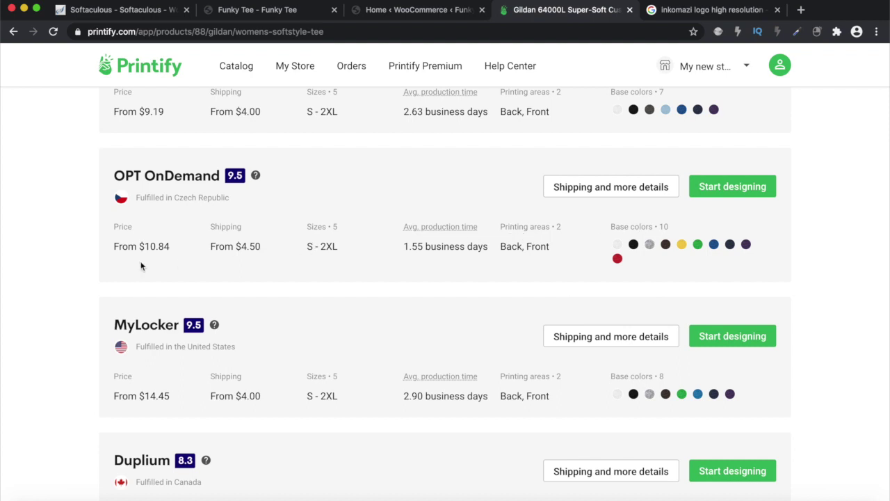
Start designing the tee with OPT OnDemand and add polygonal-1302191_1280.png from the device as the front artwork
left_click(742, 186)
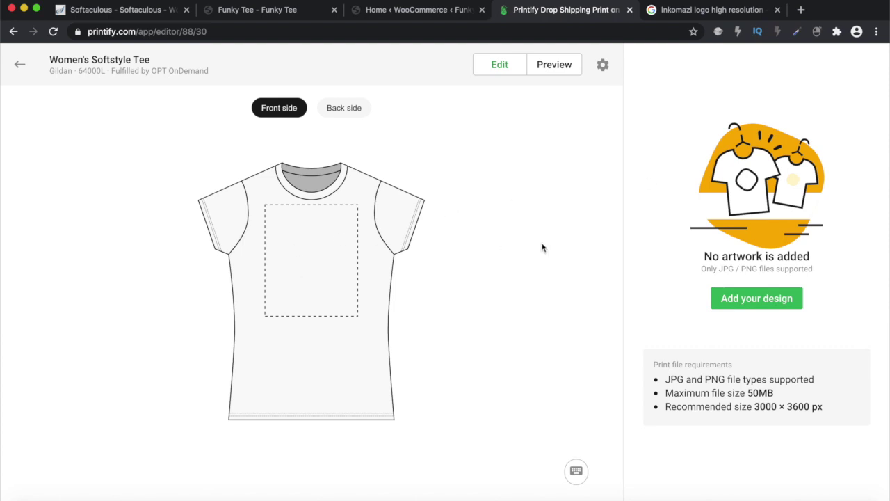
left_click(744, 299)
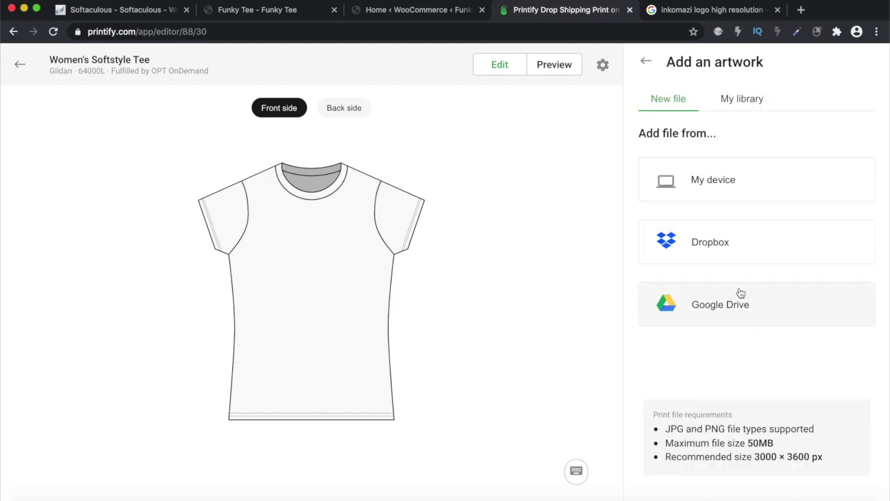
left_click(716, 188)
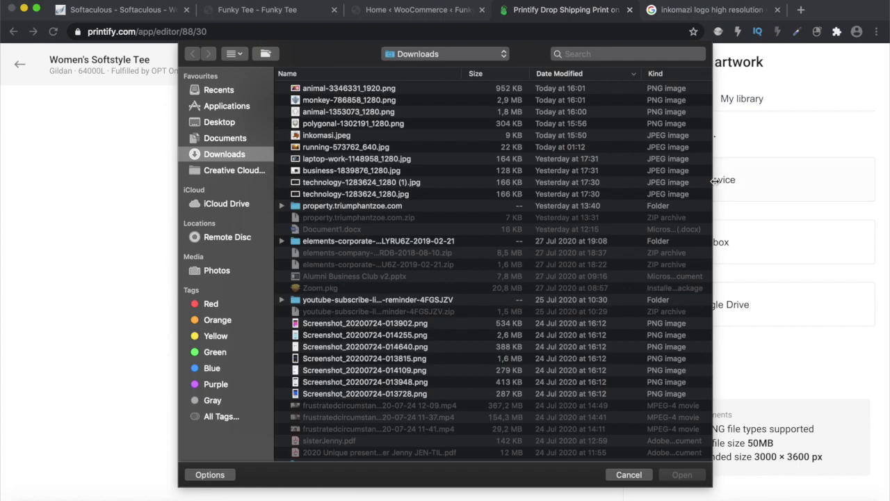
double_click(318, 124)
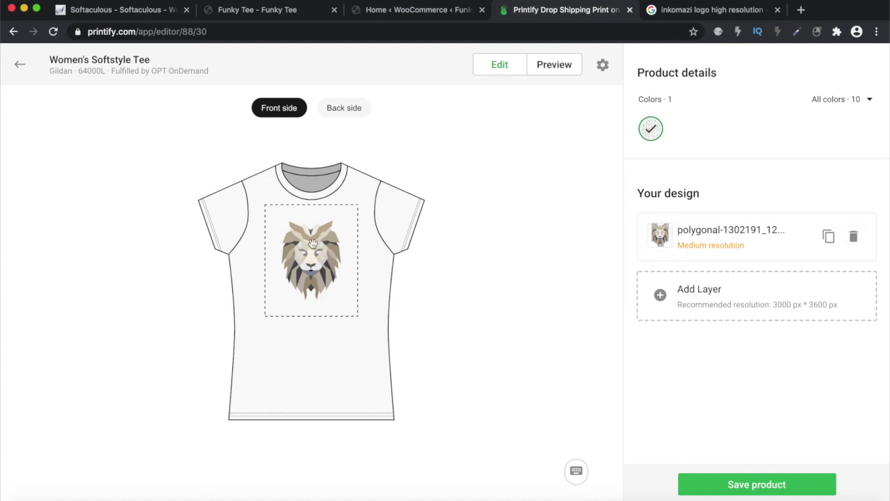
Open the Superbalist Inkomazi T-shirt result from the Google image search for the Inkomazi logo in a new tab
left_click(685, 13)
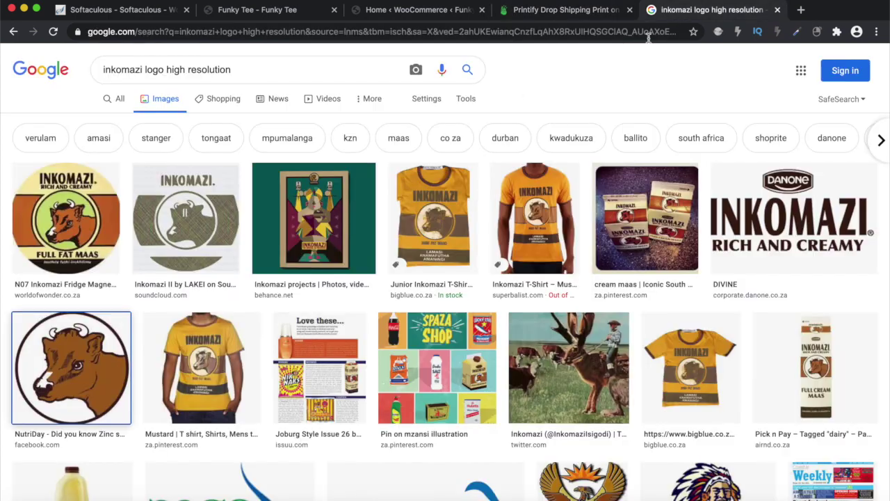
scroll(540, 187, "down", 1)
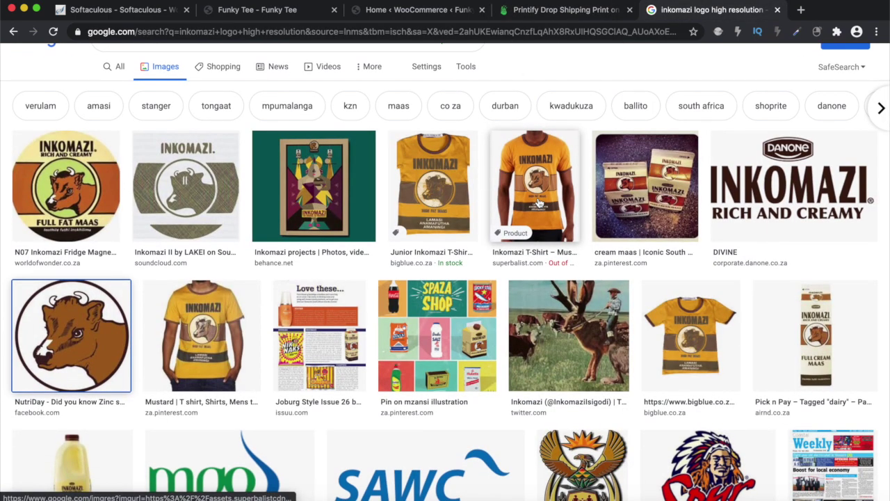
scroll(540, 202, "up", 1)
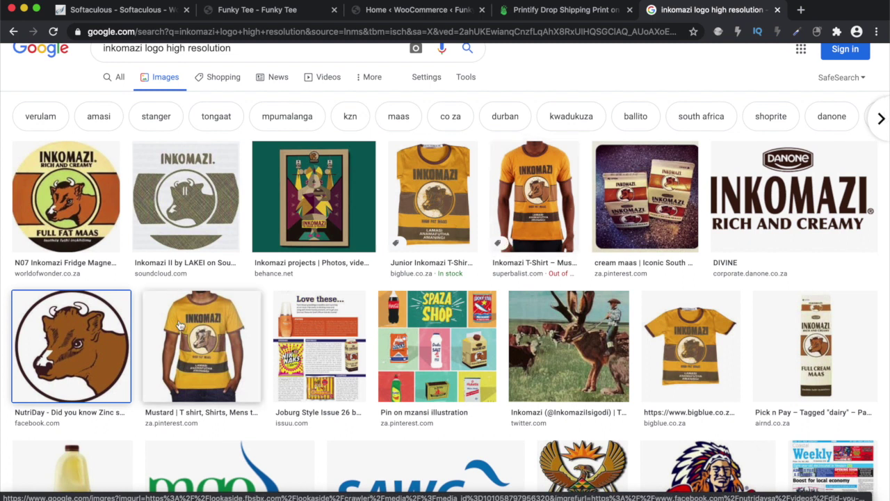
right_click(528, 185)
left_click(561, 189)
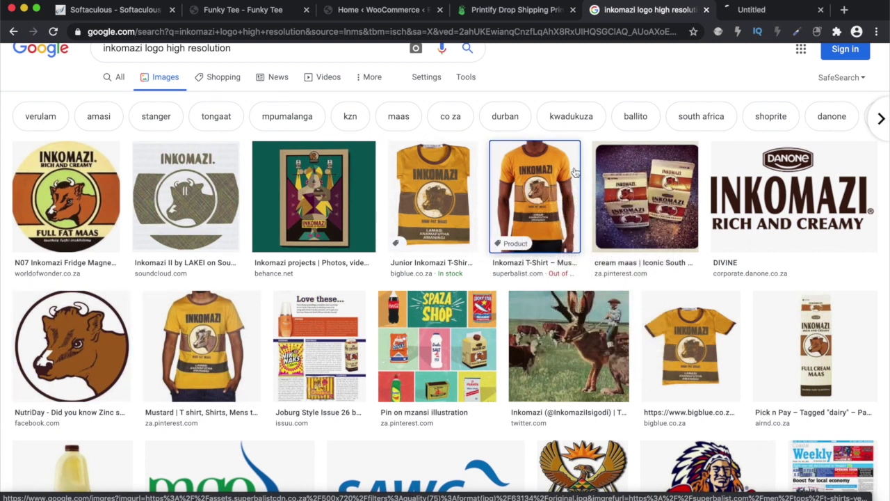
left_click(770, 11)
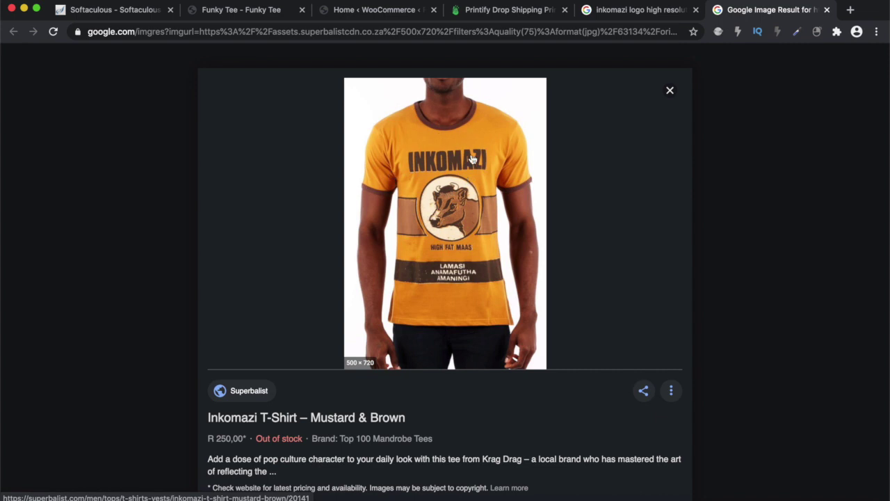
Examine the Inkomazi T-Shirt – Mustard & Brown listing and its related tees for design and pricing ideas
scroll(257, 446, "down", 3)
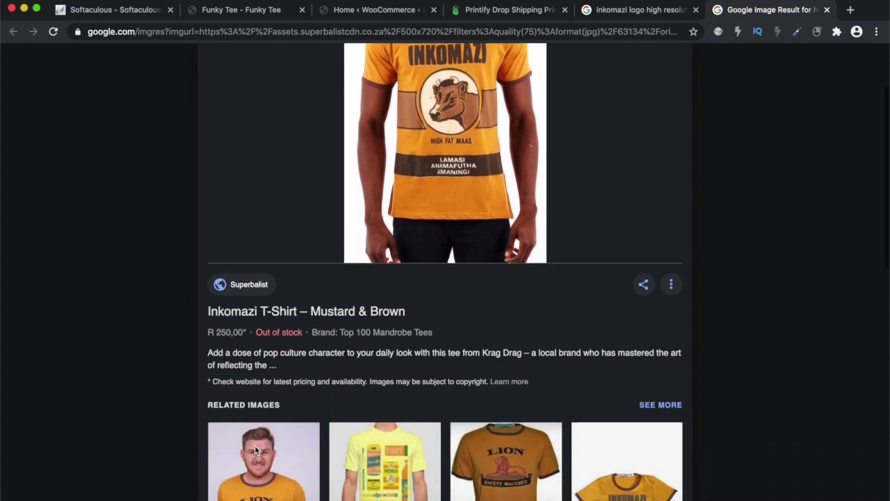
scroll(285, 352, "down", 5)
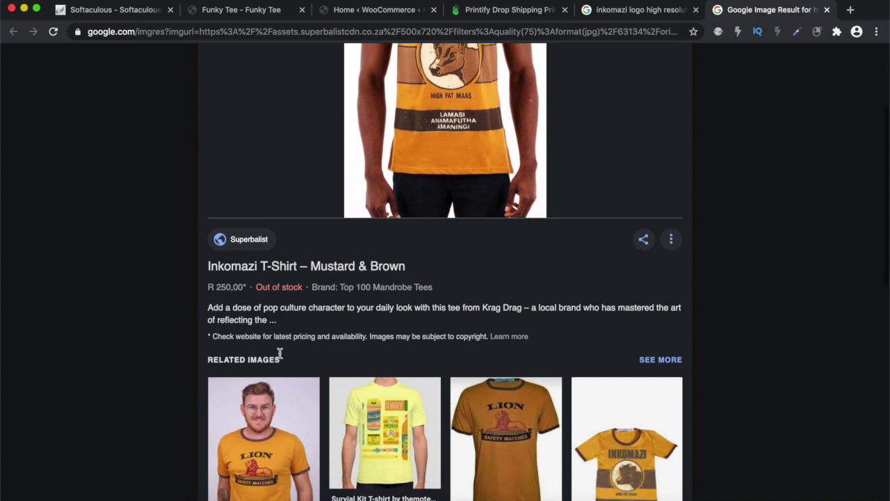
scroll(280, 358, "down", 1)
scroll(286, 313, "up", 3)
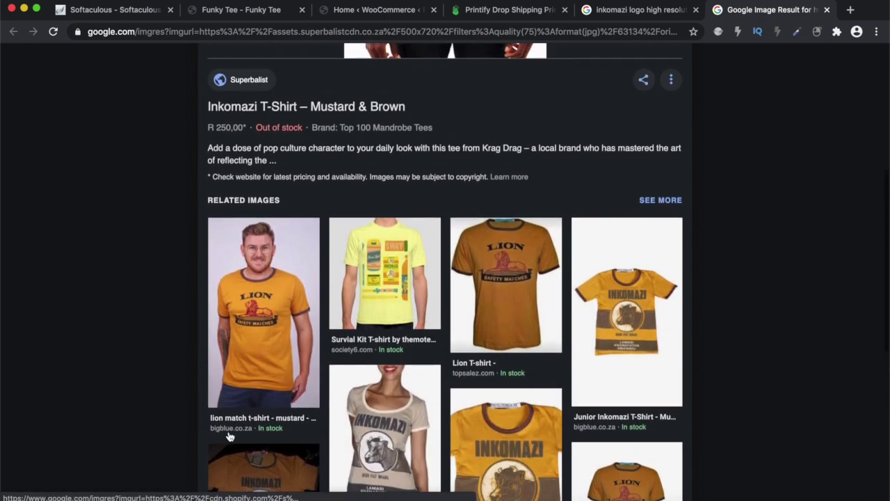
scroll(287, 263, "up", 2)
scroll(285, 259, "down", 4)
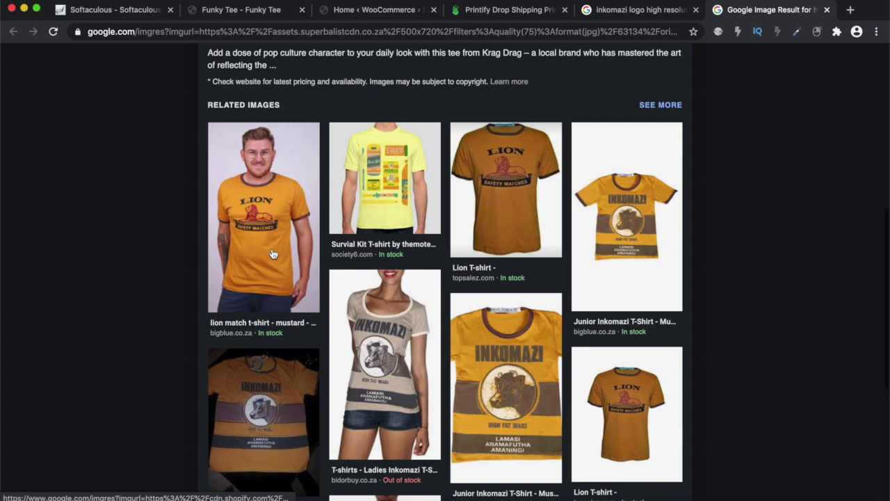
scroll(270, 220, "up", 6)
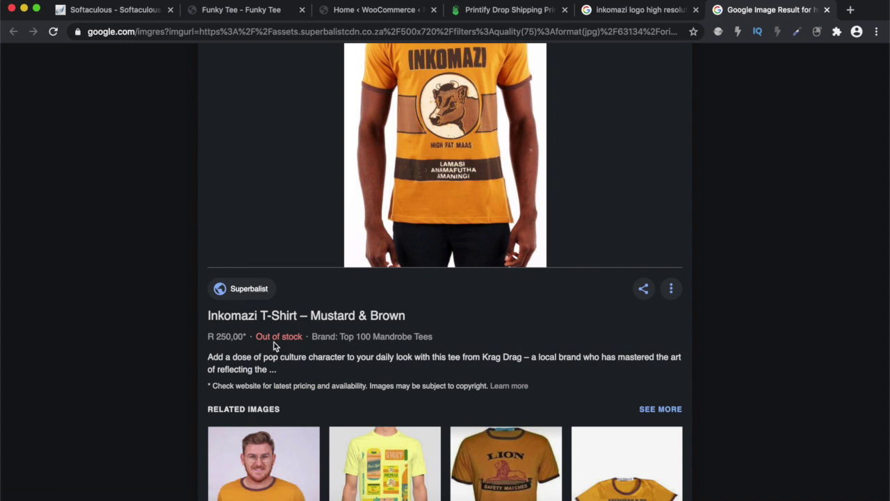
scroll(403, 184, "up", 2)
scroll(403, 184, "up", 1)
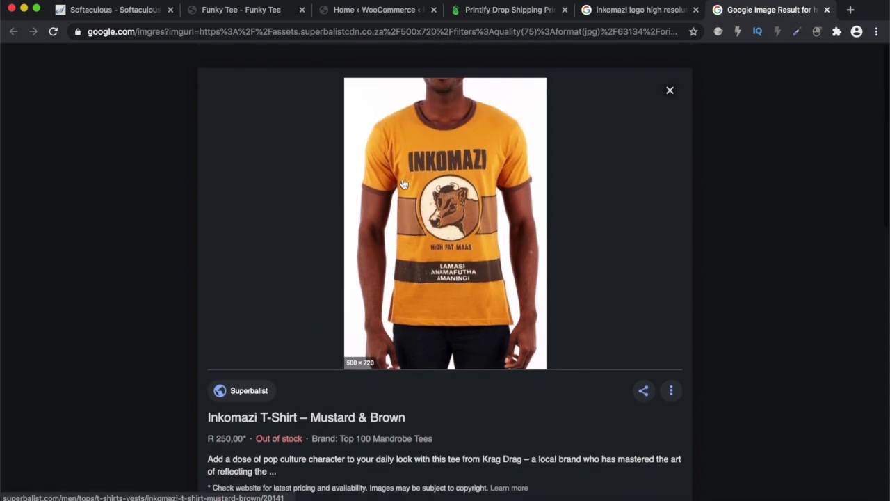
scroll(403, 184, "down", 3)
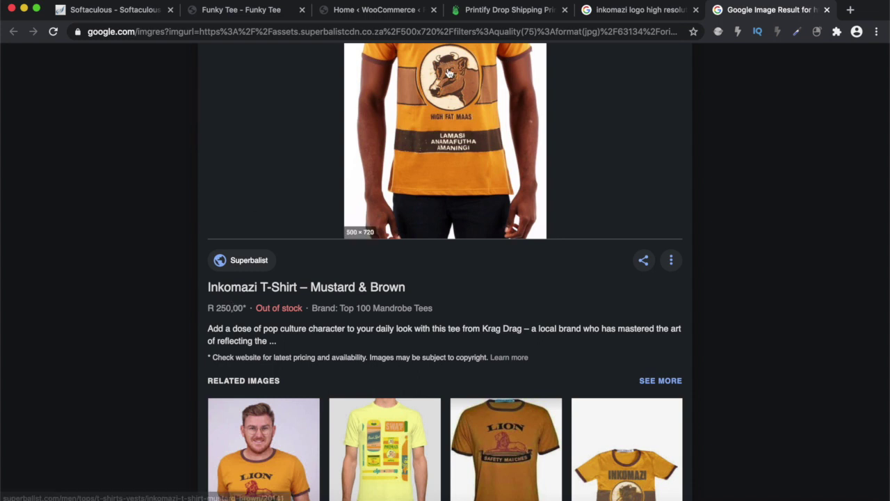
Compare the lion tee design in Printify with the print and price of the Inkomazi T-shirt
left_click(492, 11)
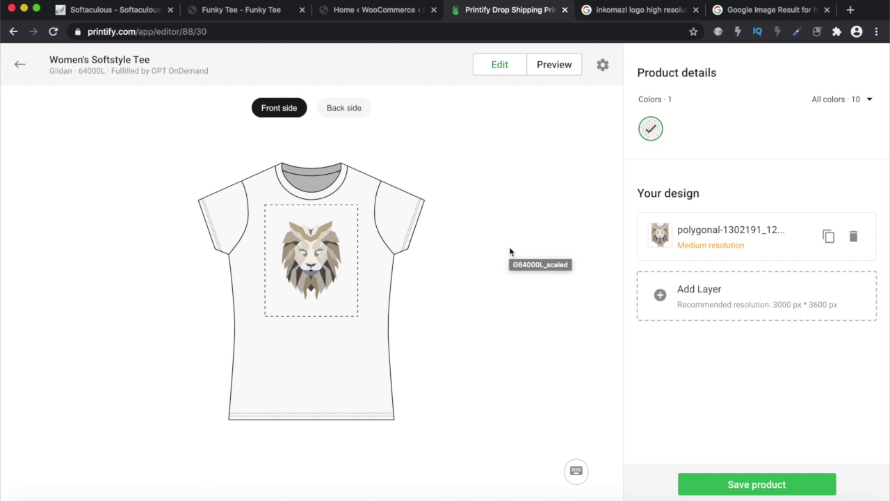
left_click(755, 12)
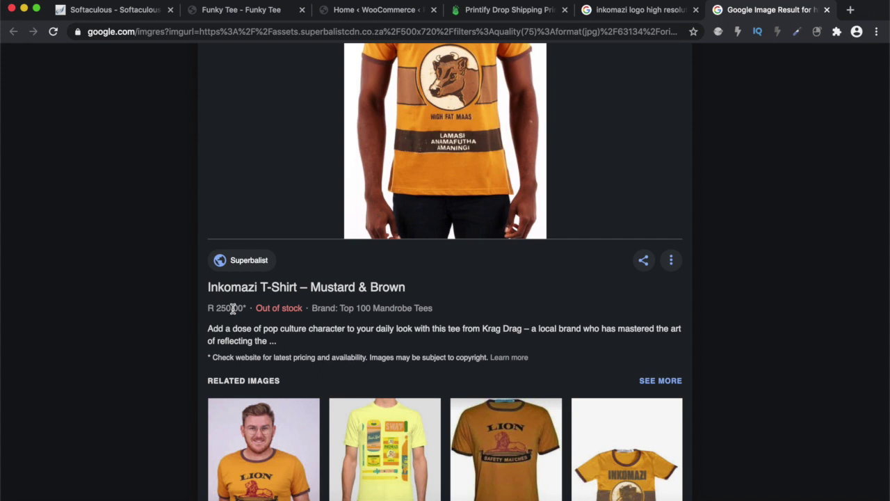
scroll(565, 164, "up", 1)
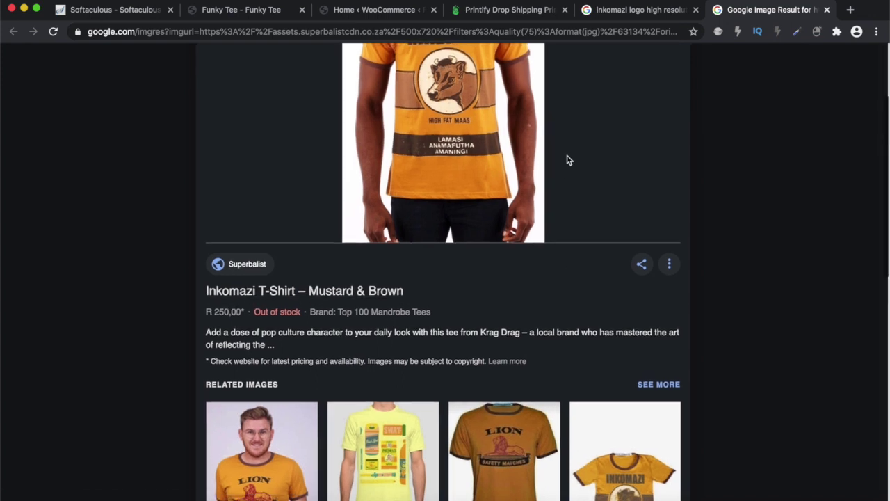
scroll(567, 160, "up", 4)
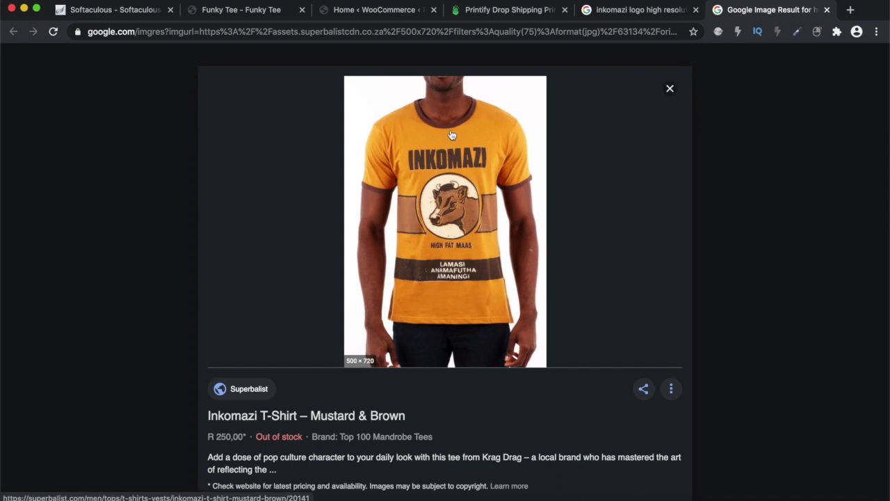
In Printify, enlarge the lion artwork to about 8.16 × 10.98 in, center it in the front print area and save the product
left_click(506, 13)
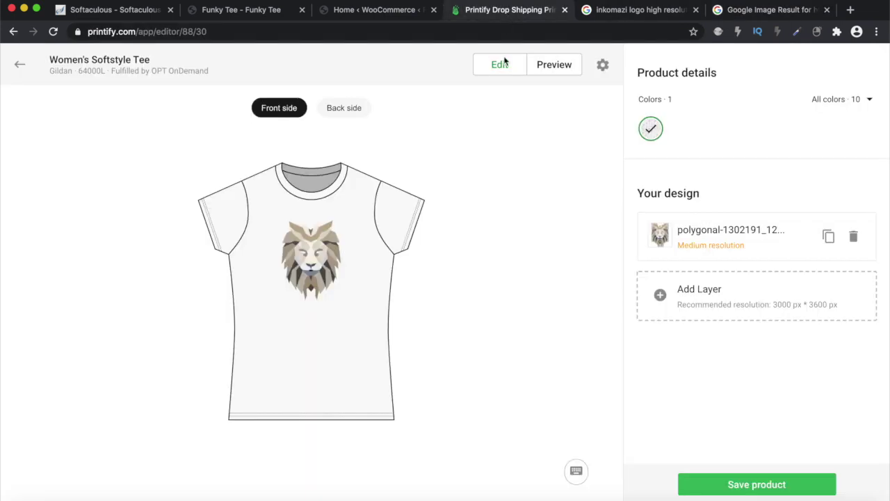
left_click(315, 261)
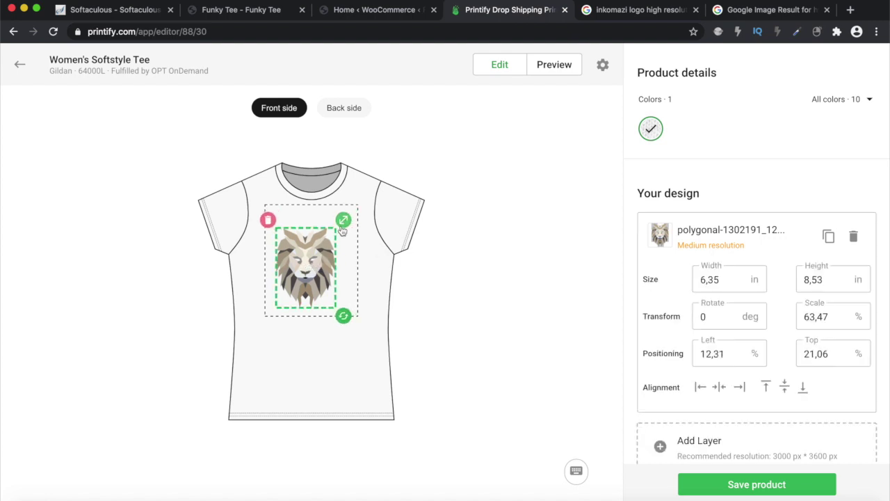
left_click_drag(348, 223, 350, 218)
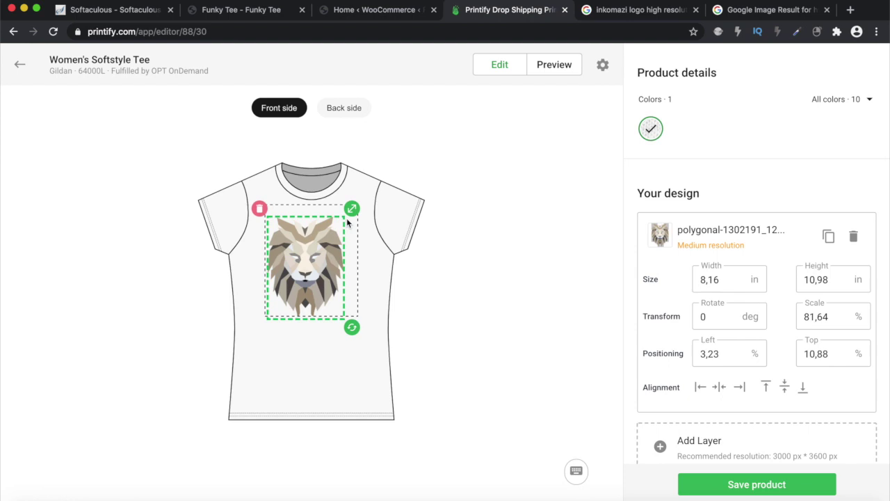
left_click_drag(315, 259, 312, 257)
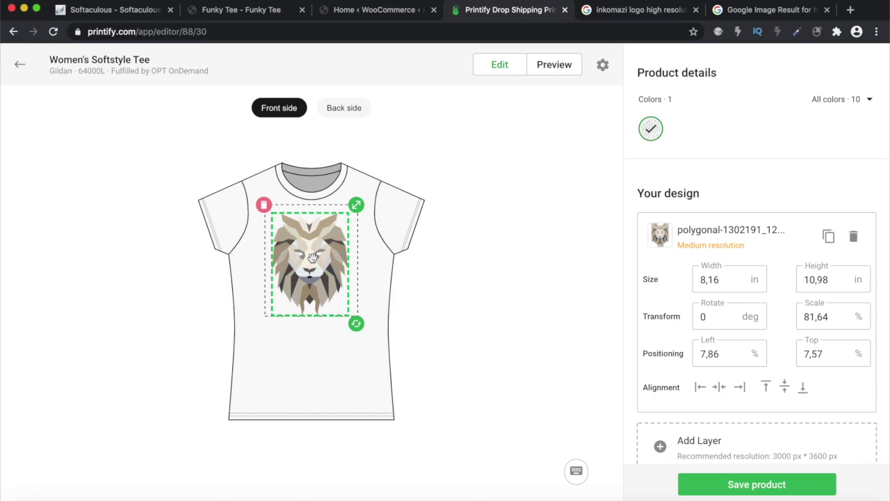
left_click(444, 335)
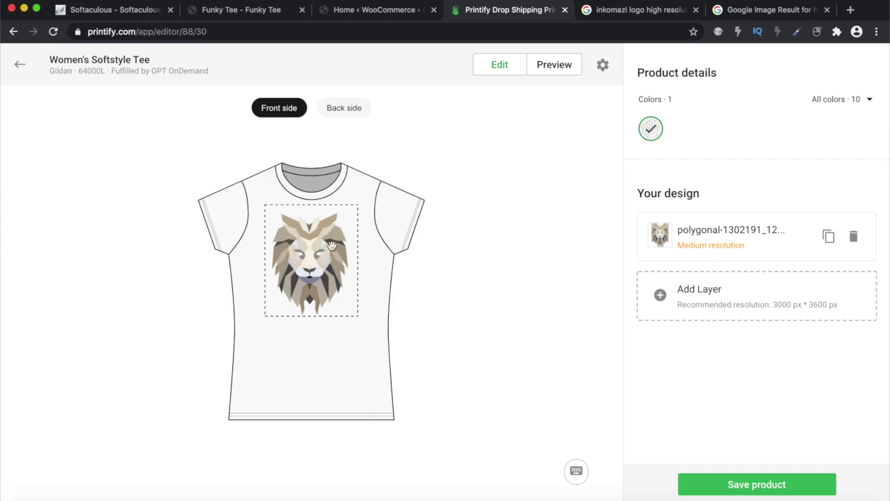
left_click(758, 485)
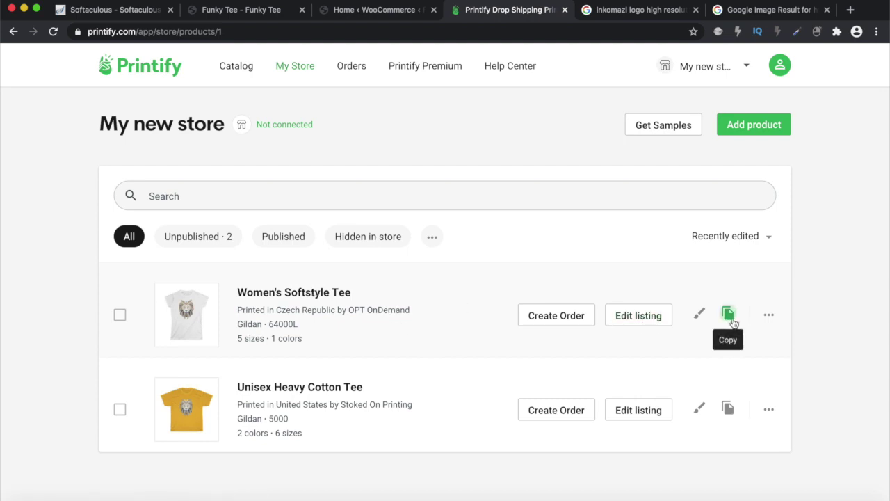
Edit the design of the Women's Softstyle Tee to add the Dark Chocolate color, and save the product
left_click(700, 315)
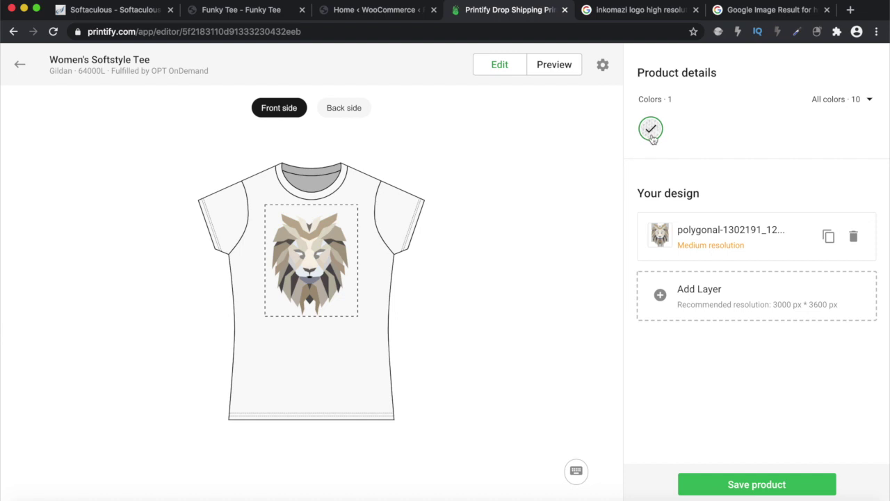
left_click(869, 103)
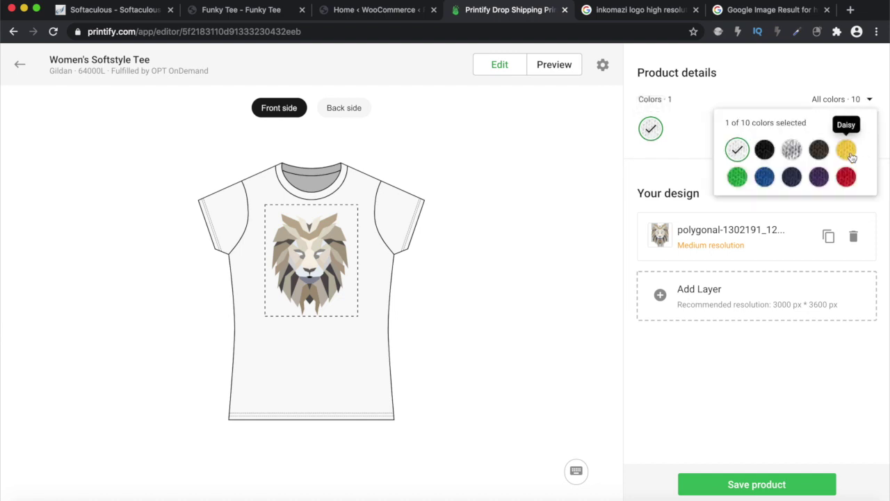
left_click(821, 151)
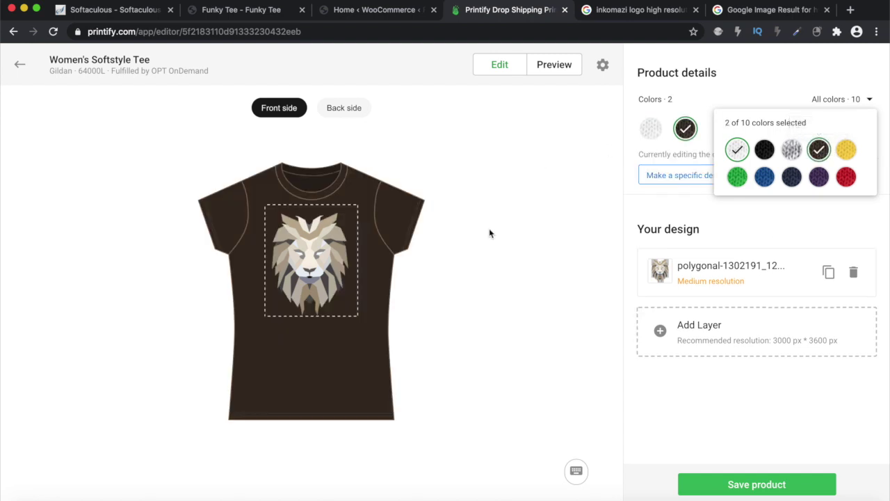
left_click(515, 237)
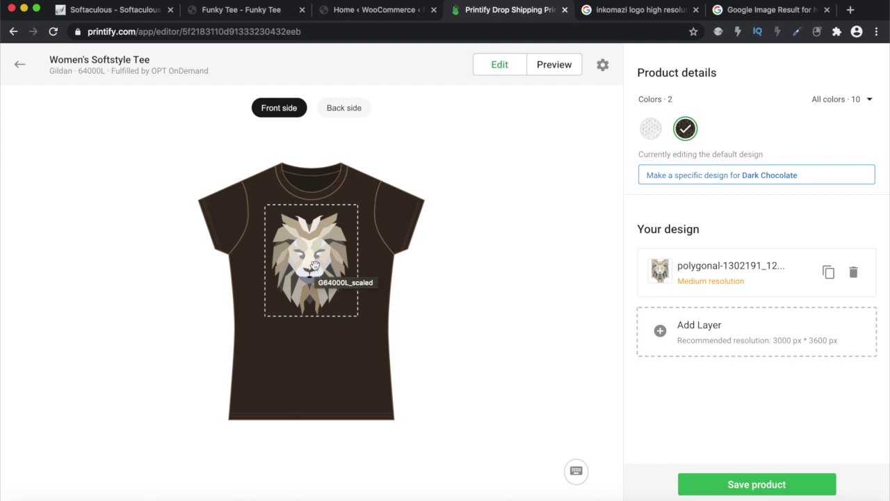
left_click(751, 483)
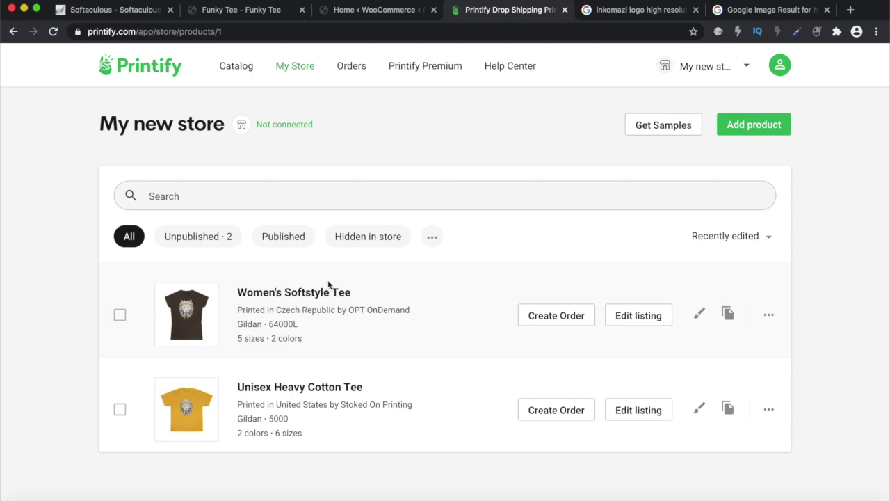
Open the store connection options for My new store and review the available ecommerce platforms and marketplaces
left_click(287, 124)
scroll(435, 208, "down", 3)
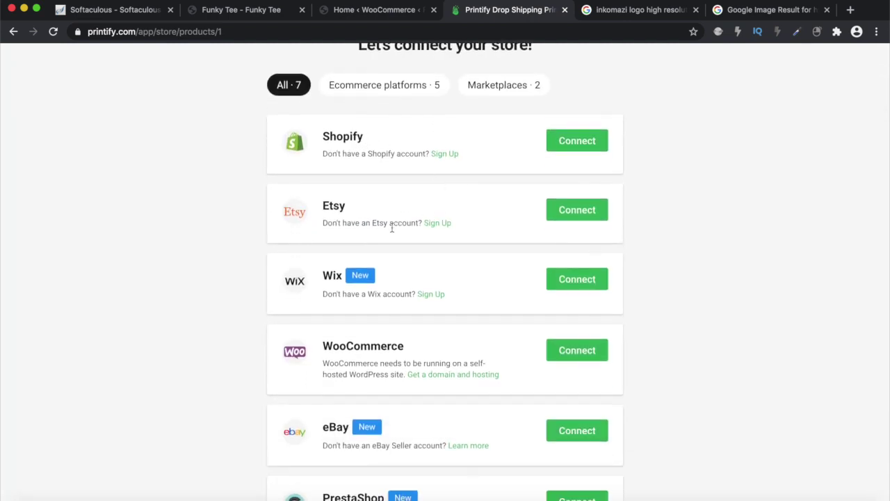
scroll(392, 224, "down", 5)
scroll(393, 231, "up", 8)
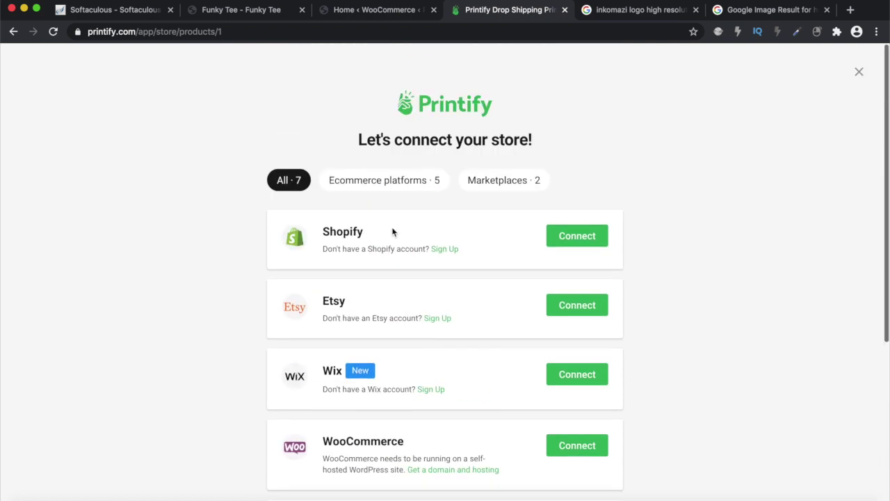
scroll(456, 238, "down", 3)
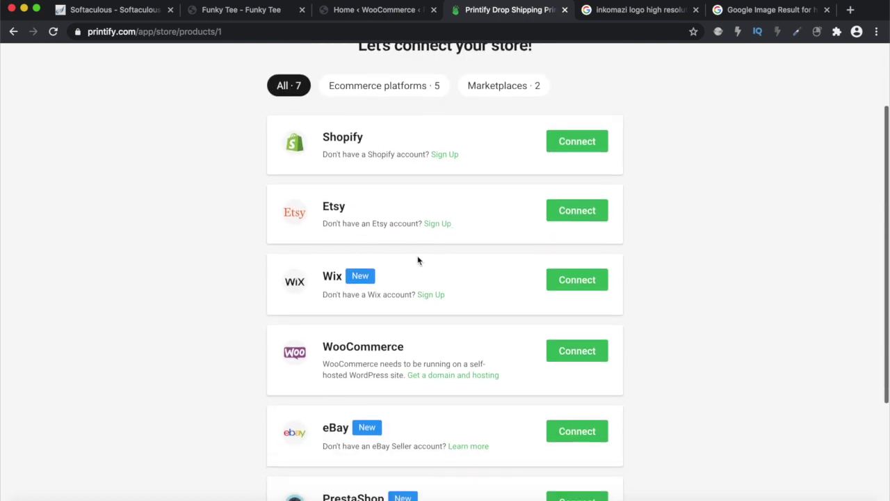
scroll(381, 358, "down", 1)
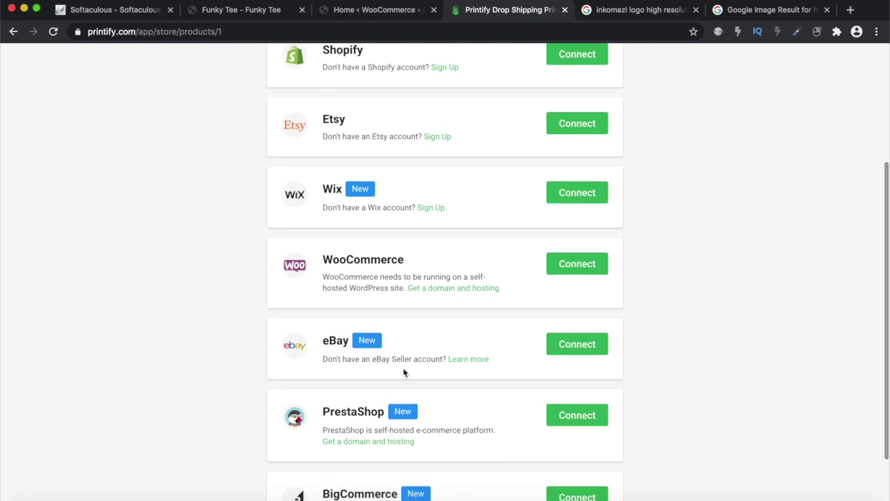
scroll(418, 372, "down", 4)
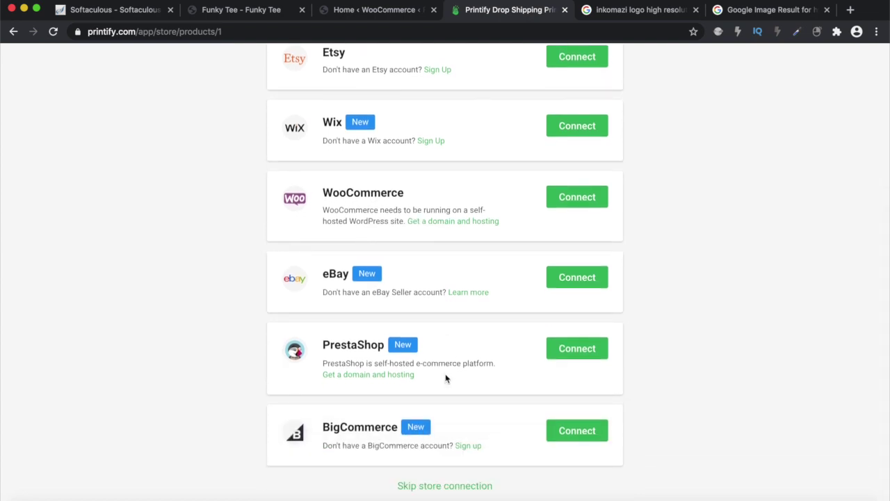
scroll(399, 236, "up", 8)
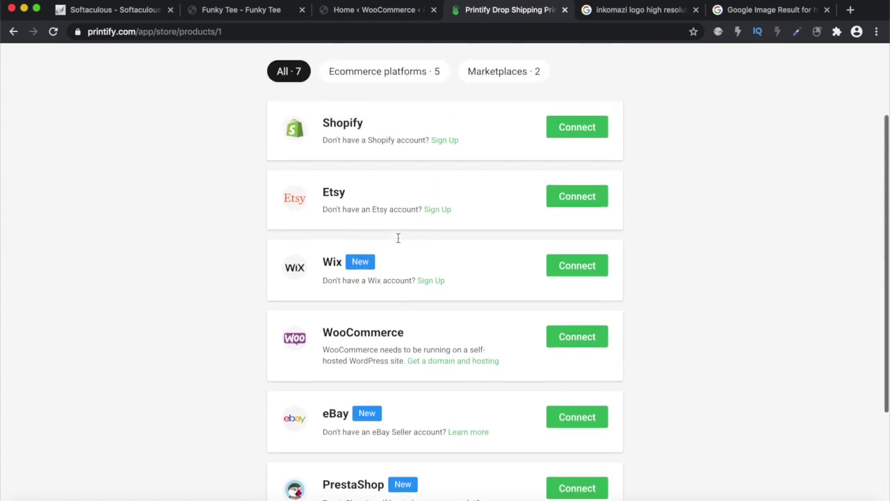
scroll(398, 239, "down", 3)
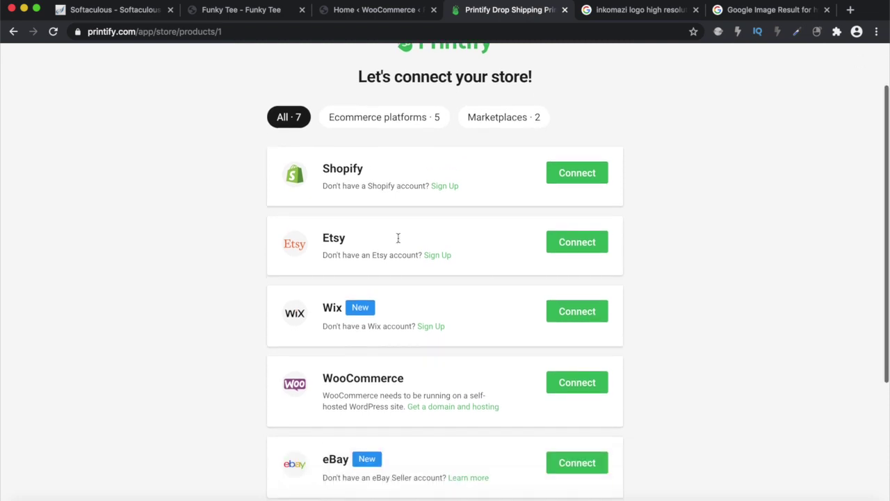
scroll(400, 352, "down", 2)
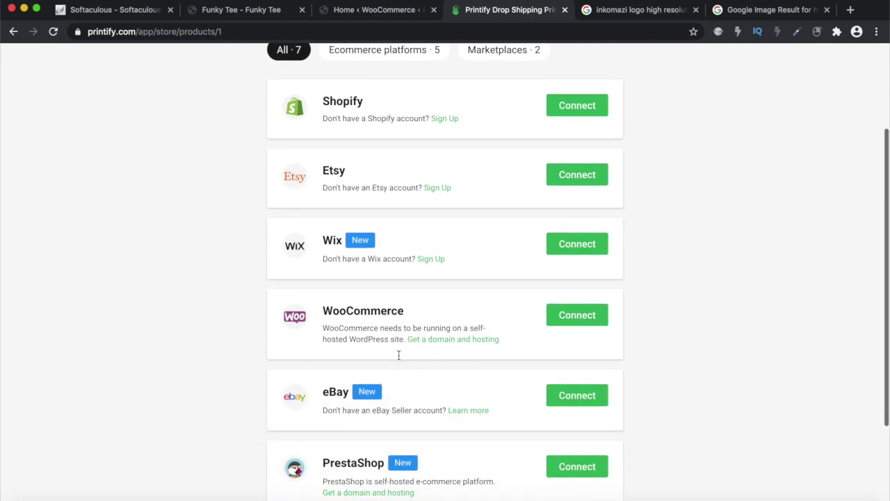
Connect the Printify store to WooCommerce using the mykingdomnetwork.co.za store URL and approve Printify's read/write access
left_click(588, 316)
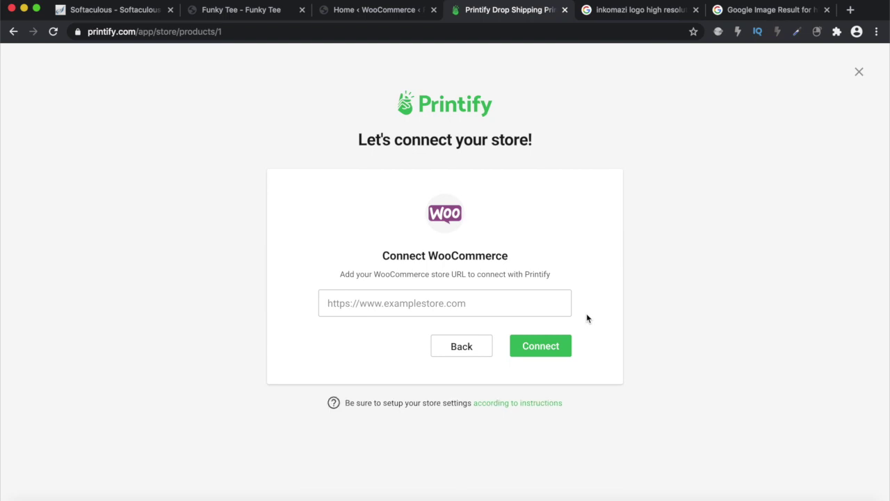
left_click(243, 10)
left_click(202, 32)
key("super+c")
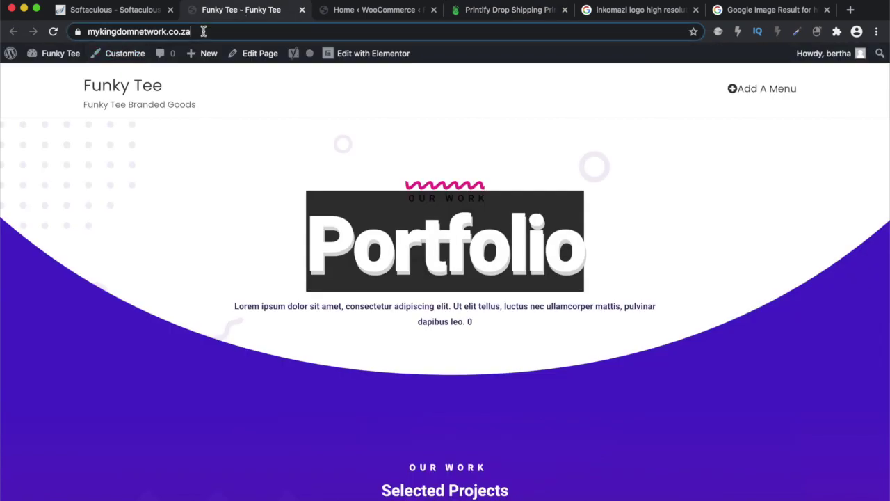
left_click(500, 12)
left_click(364, 307)
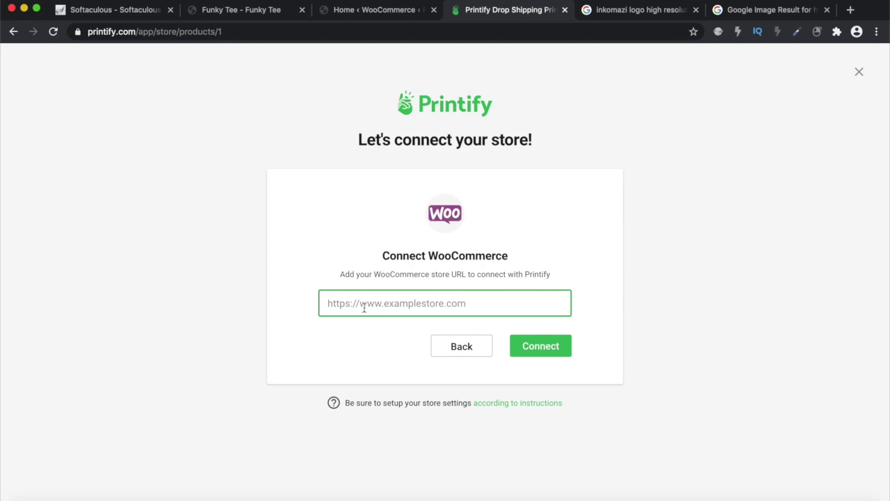
key("super+v")
left_click(561, 346)
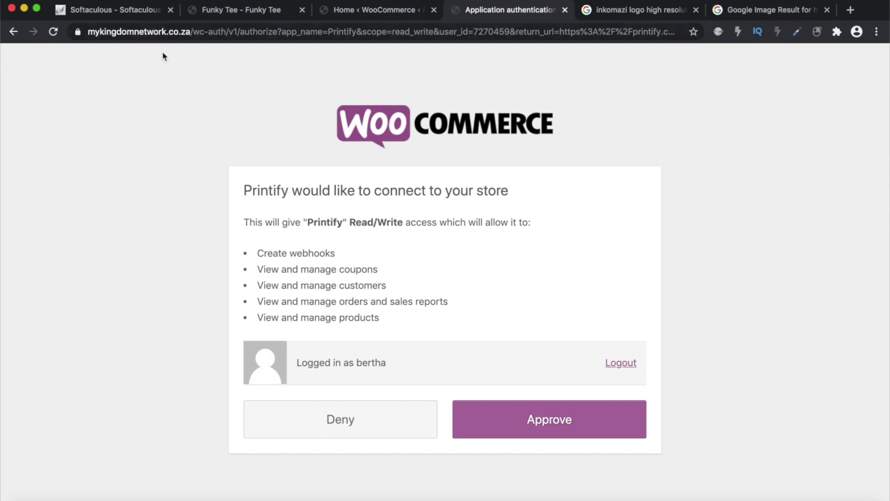
left_click(543, 422)
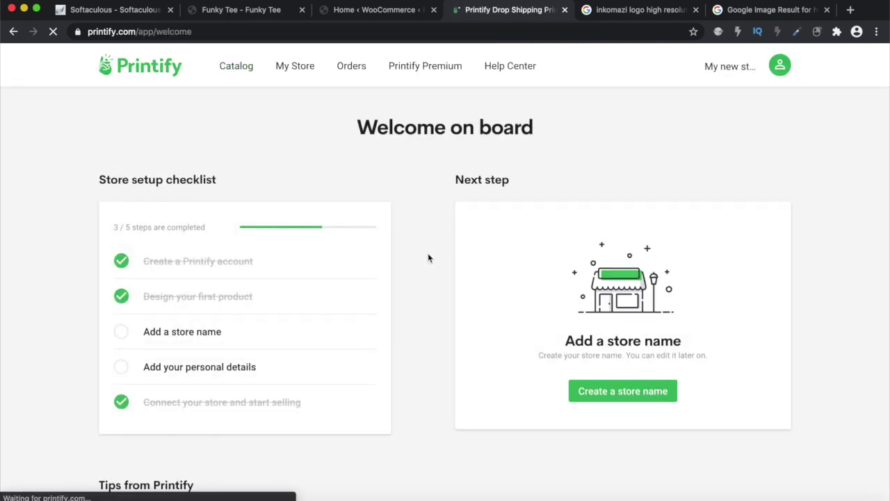
Set the Printify store name to Funky Tee and save the store setup
left_click(175, 340)
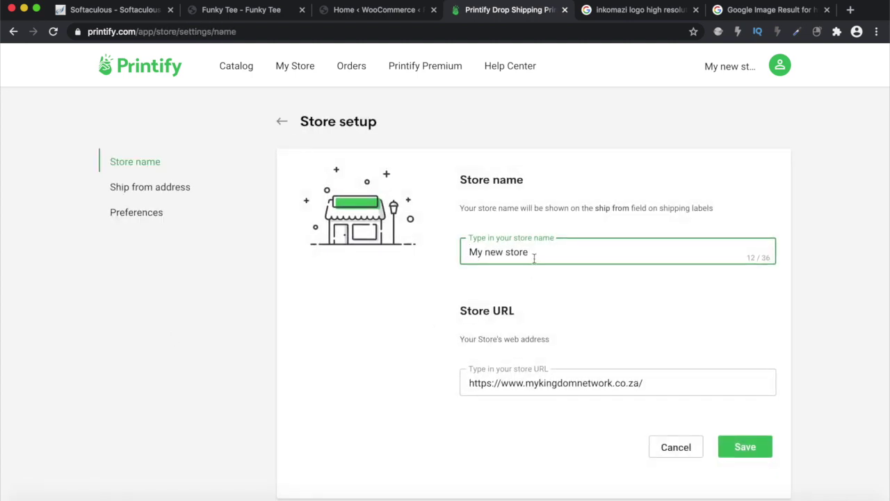
left_click_drag(534, 257, 376, 252)
type("Funky Tee")
left_click(749, 437)
left_click(751, 442)
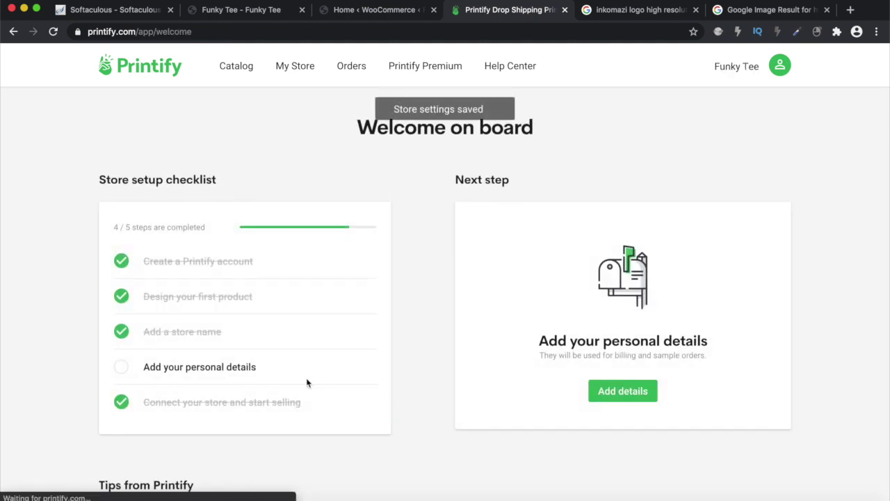
In the Printify personal details, set the business name to Funky Tee and fill in the contact's full name
left_click(169, 372)
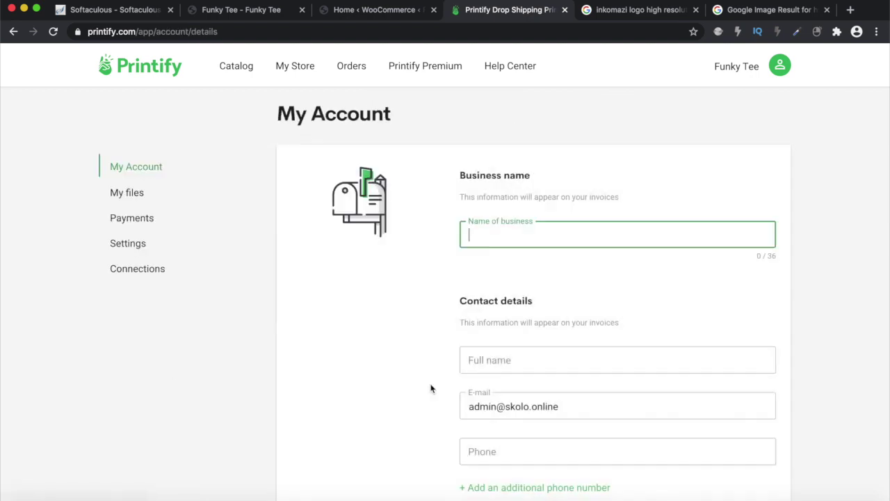
type("Funky Tee")
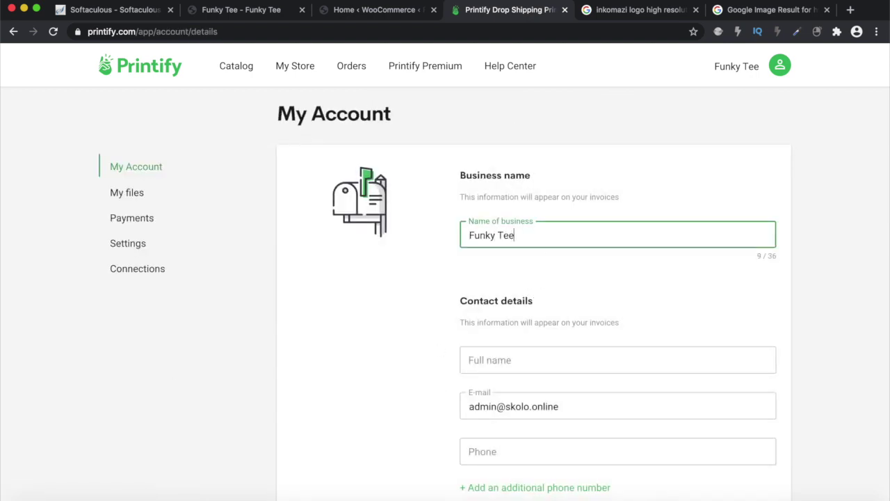
scroll(610, 330, "down", 1)
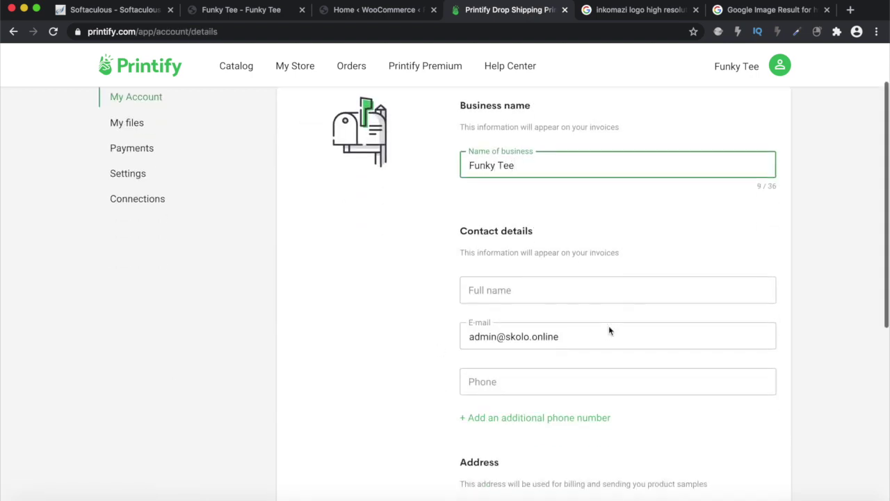
left_click(555, 288)
type("Sko")
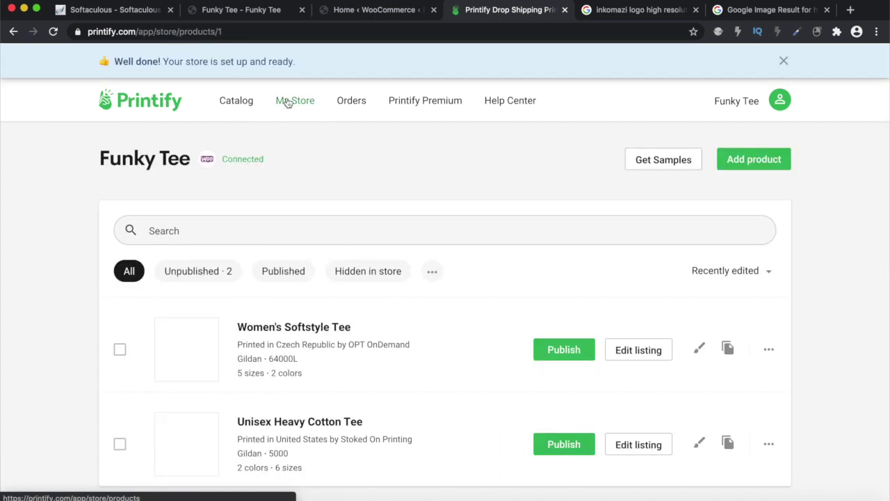
Publish the Women's Softstyle Tee from My Store to the connected shop and look over its live product page
scroll(446, 362, "down", 2)
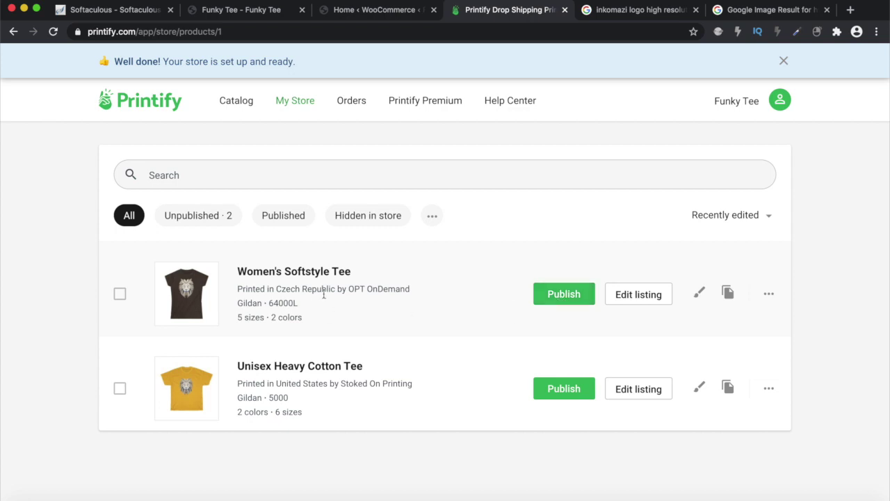
left_click(565, 293)
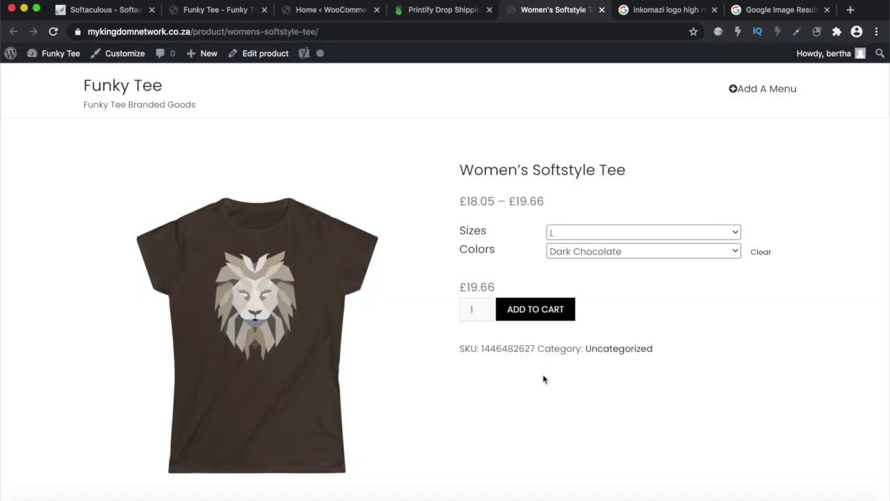
scroll(544, 378, "down", 10)
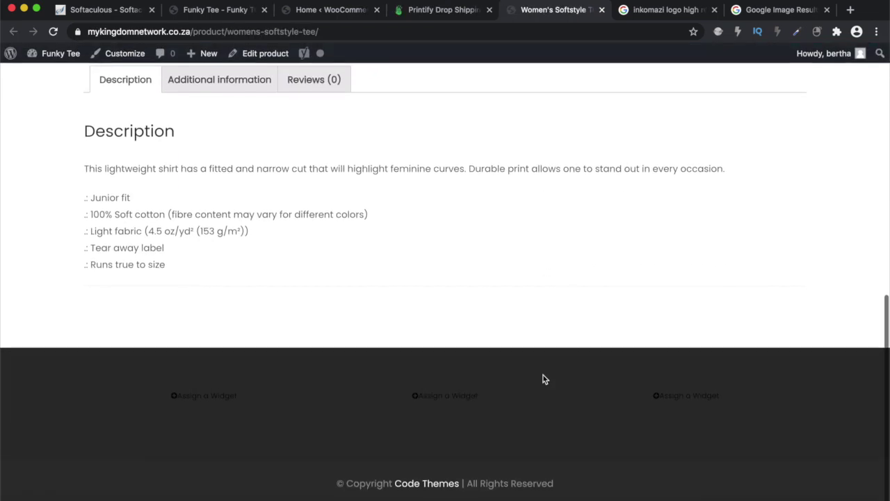
scroll(544, 378, "up", 8)
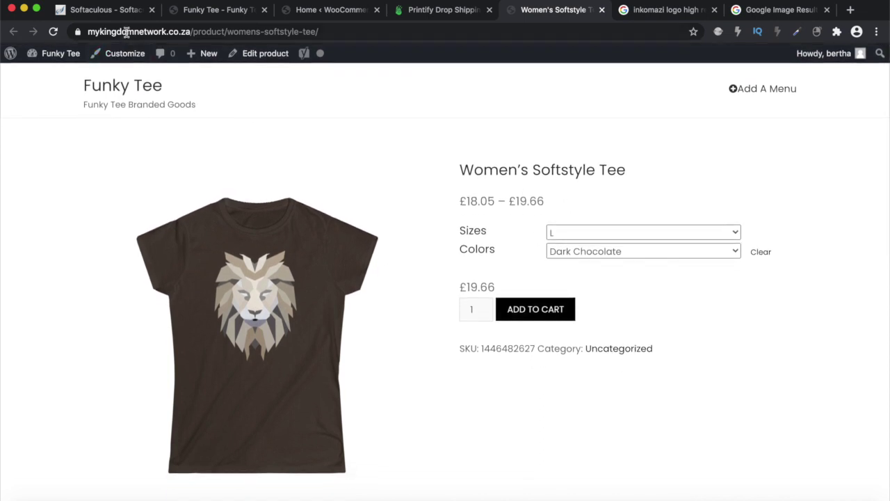
left_click_drag(189, 32, 85, 32)
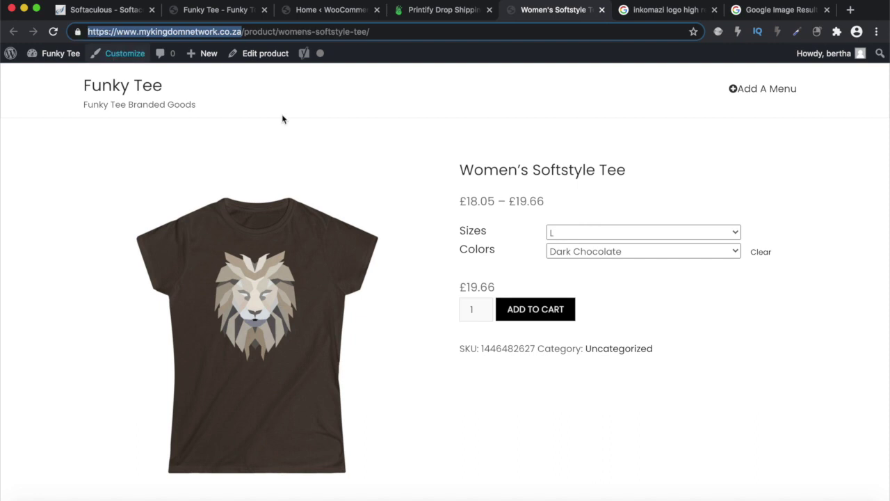
left_click(623, 277)
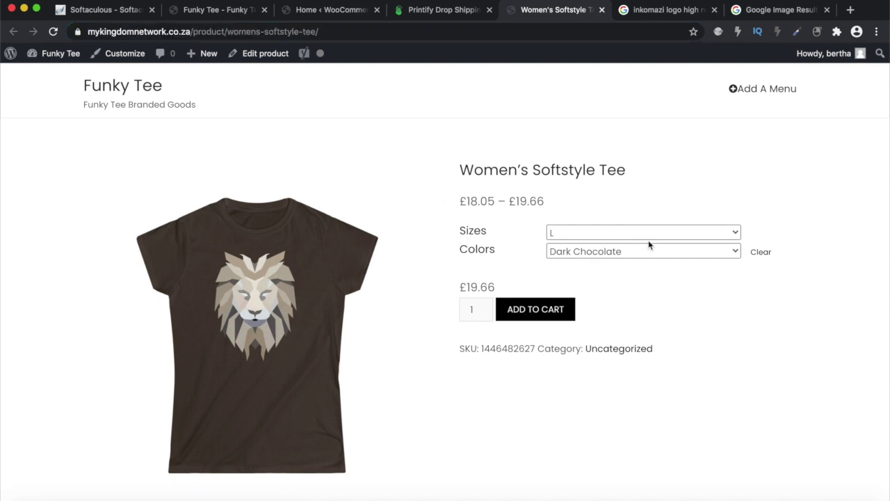
Try the White color option on the Women's Softstyle Tee page, and switch back to Dark Chocolate
left_click(625, 256)
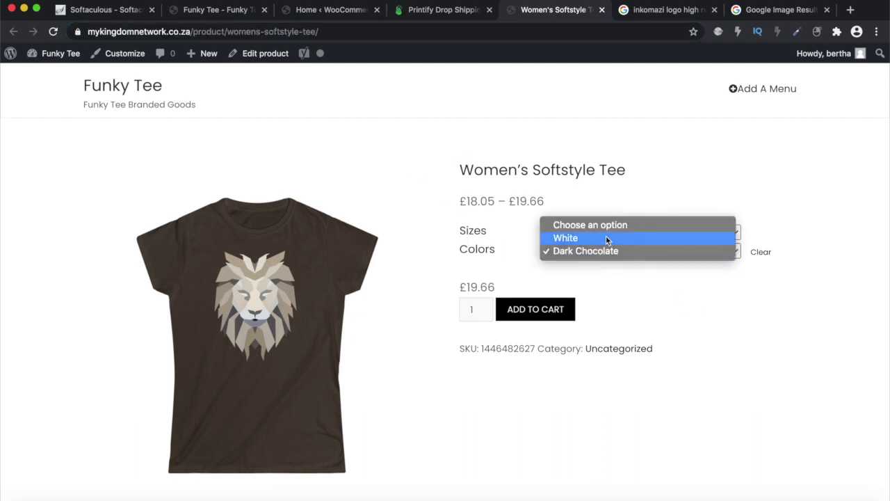
left_click(606, 238)
left_click(606, 251)
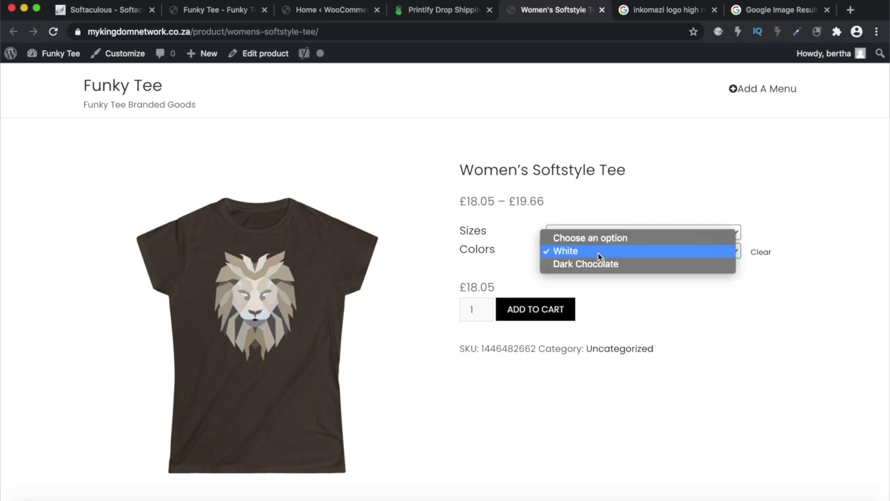
left_click(590, 265)
View the white and dark chocolate gallery images of the tee and read through the product description
scroll(658, 308, "down", 1)
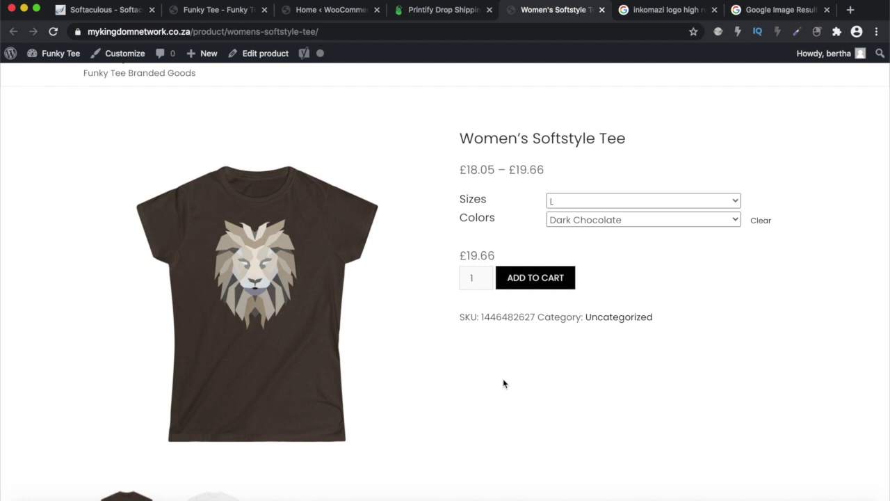
scroll(504, 383, "down", 5)
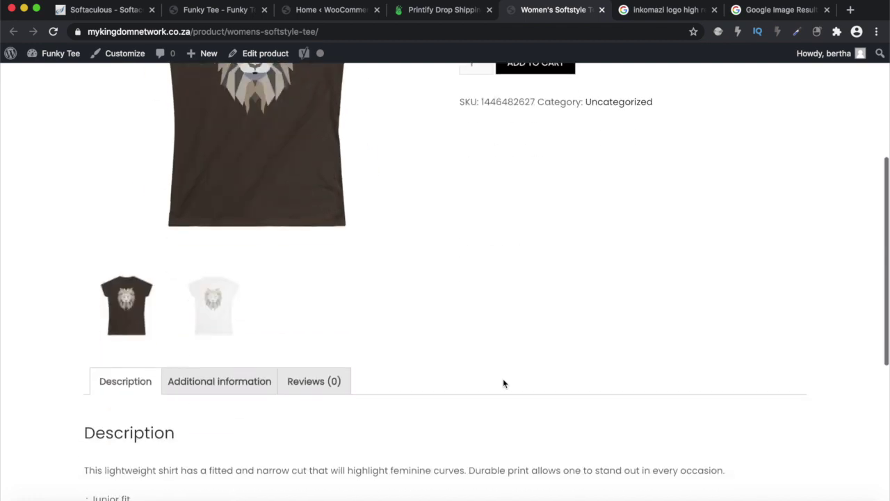
left_click(218, 304)
scroll(218, 304, "up", 4)
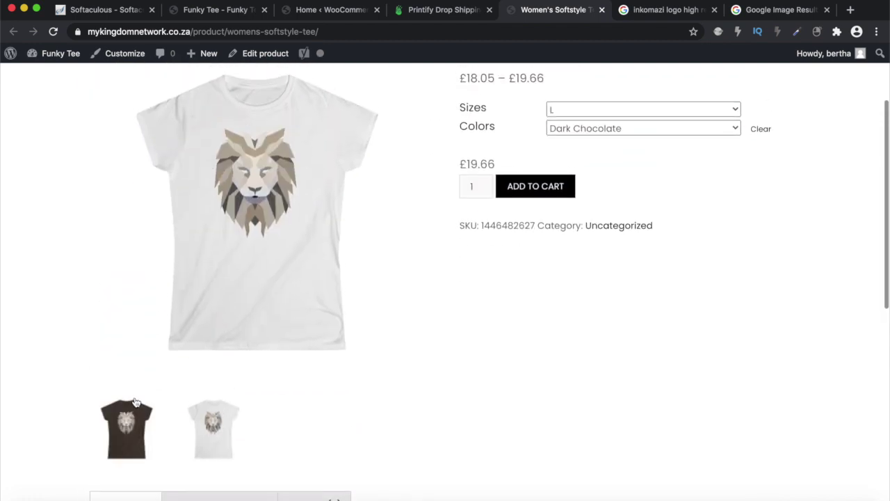
left_click(137, 402)
scroll(357, 376, "down", 3)
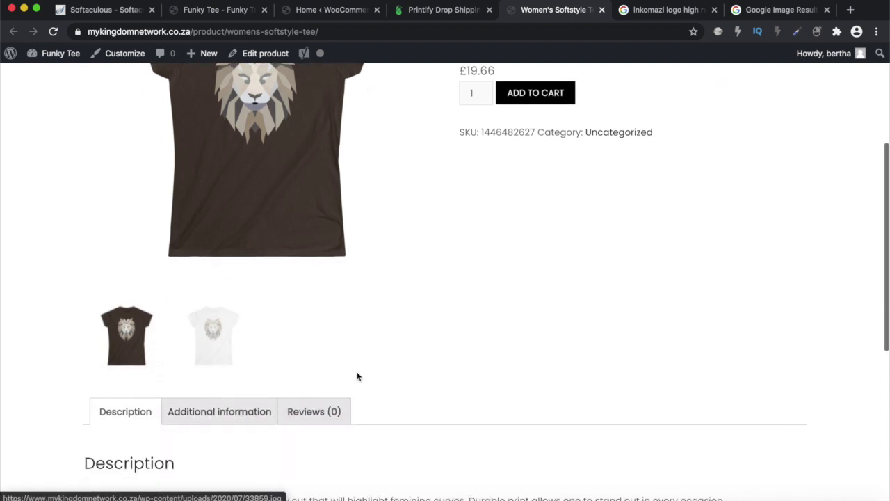
scroll(357, 376, "down", 7)
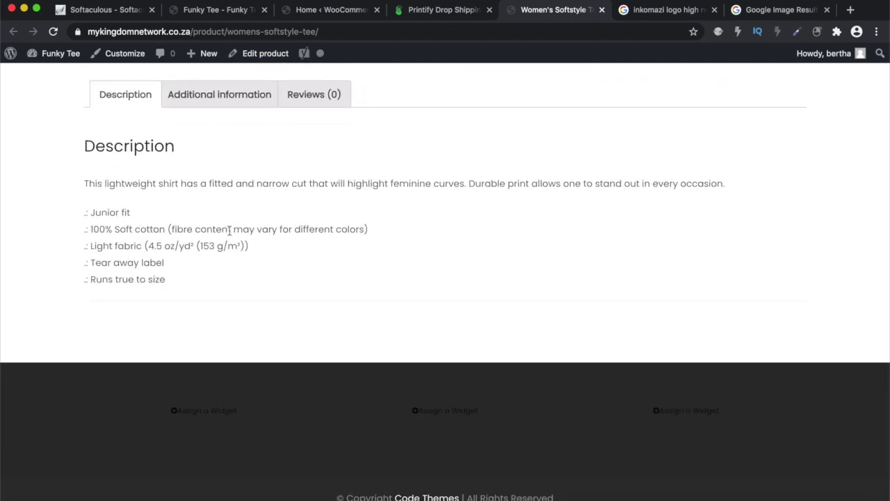
scroll(307, 257, "up", 7)
scroll(307, 257, "up", 5)
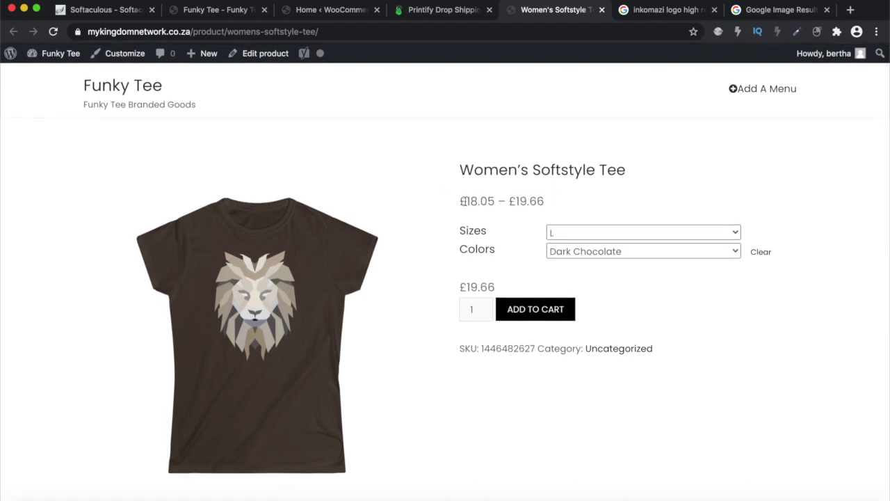
Try sizes S, L and XL on the product page, comparing prices, and check the available colors
left_click(587, 235)
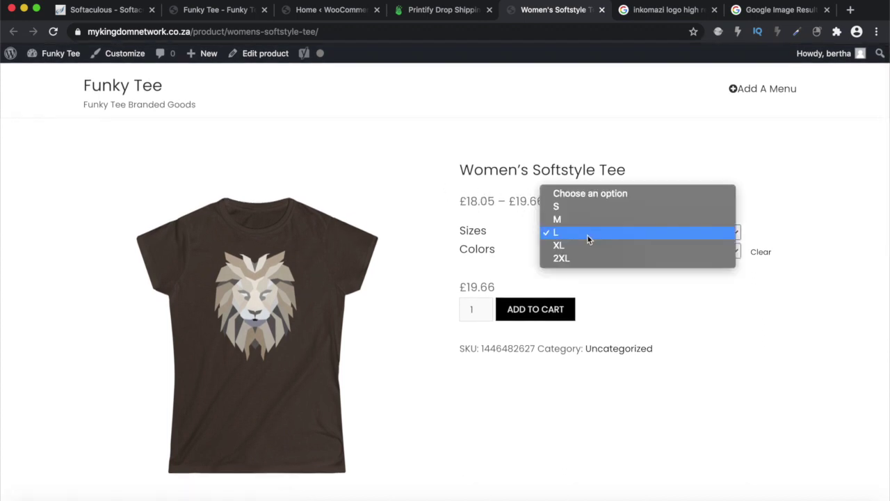
left_click(571, 205)
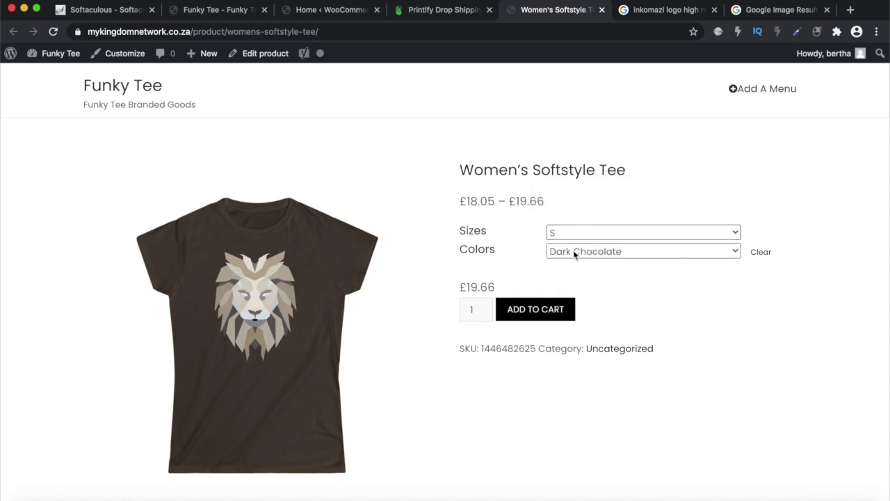
left_click(567, 233)
left_click(565, 261)
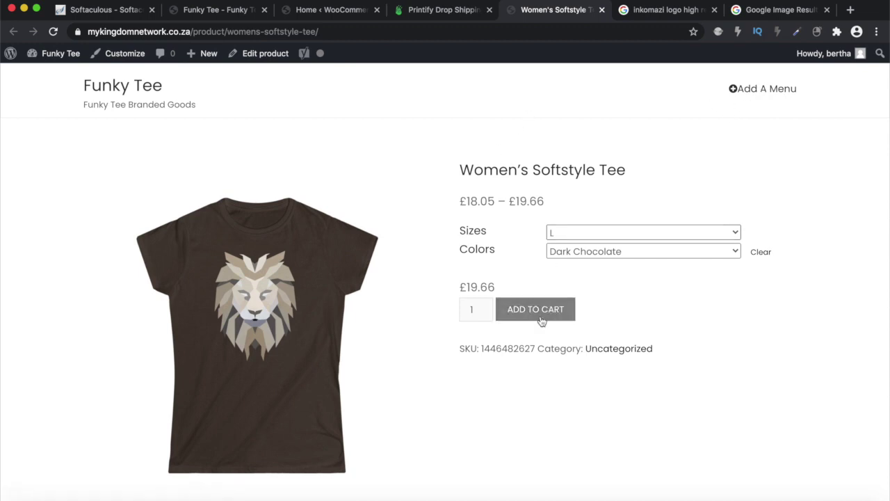
left_click(572, 234)
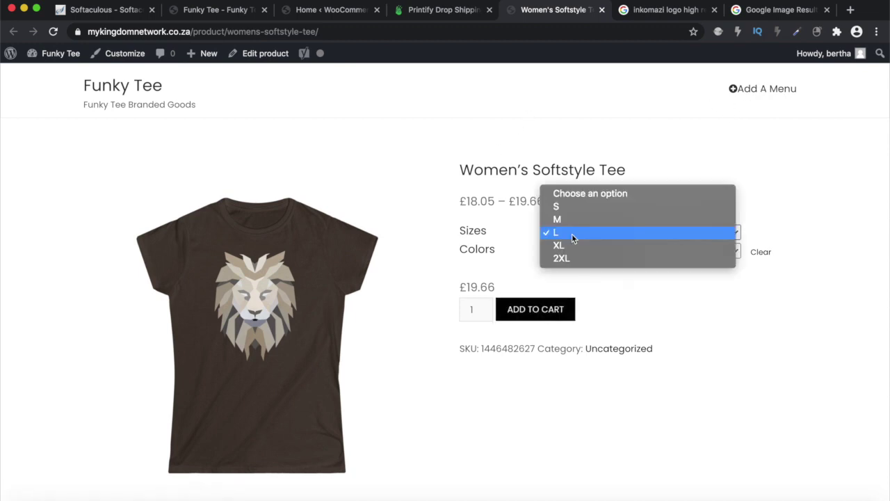
left_click(567, 244)
left_click(580, 252)
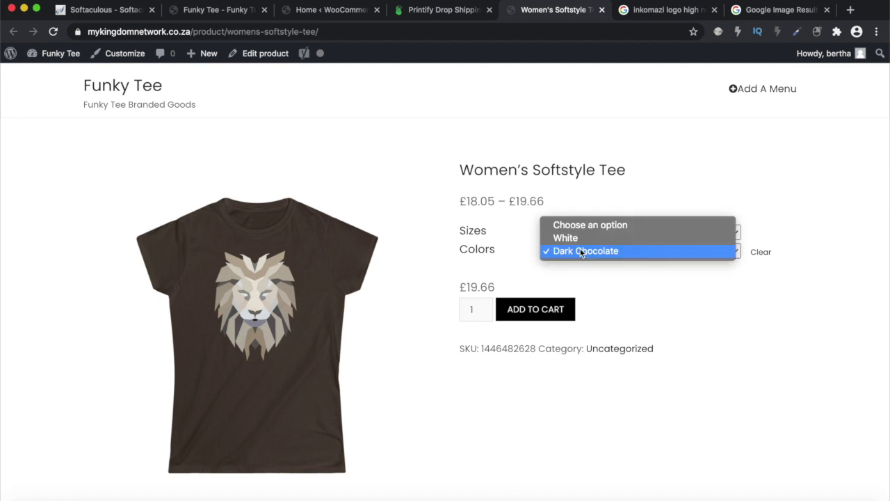
left_click(602, 292)
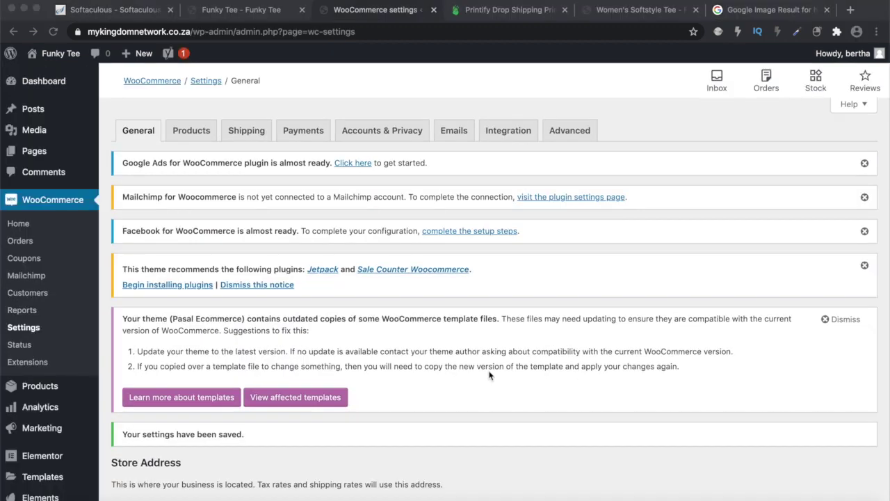
Review the store address section of the WooCommerce general settings in the WordPress admin
scroll(489, 376, "down", 5)
scroll(489, 375, "up", 5)
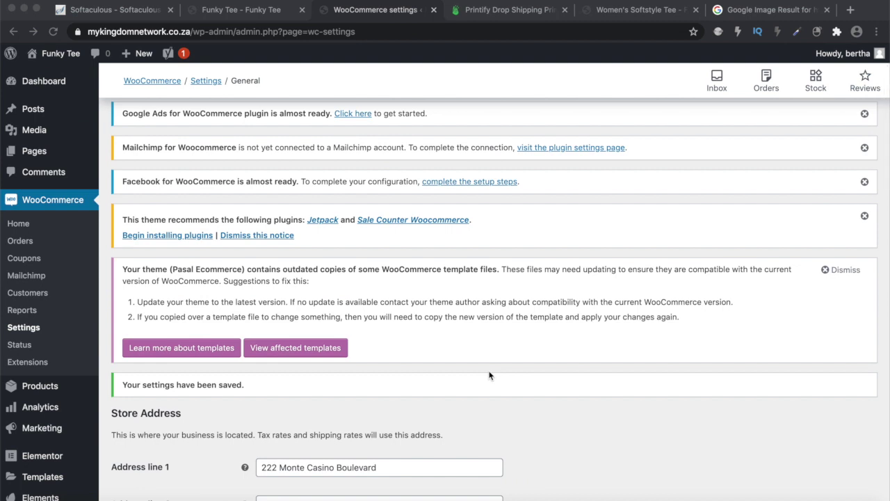
scroll(489, 376, "down", 10)
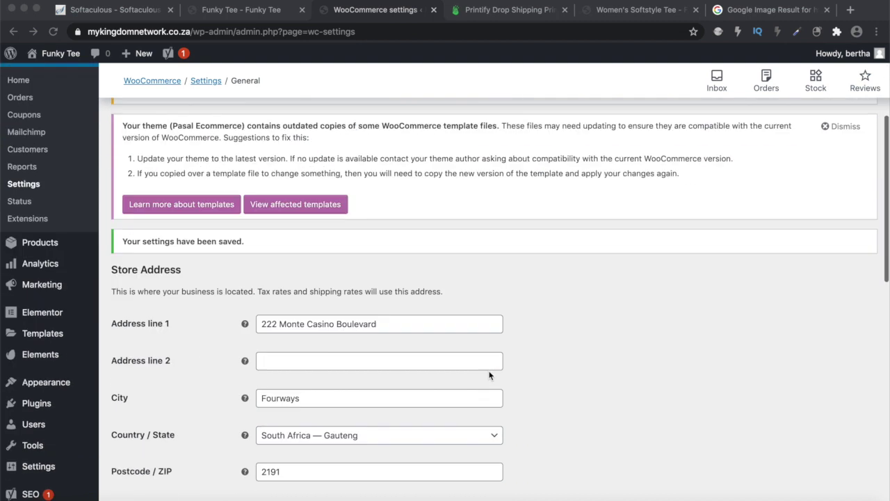
scroll(490, 373, "up", 11)
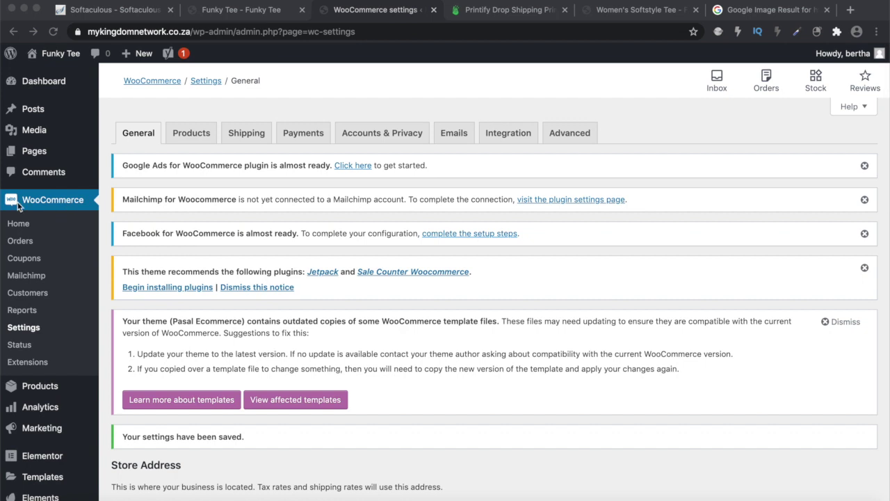
left_click(109, 208)
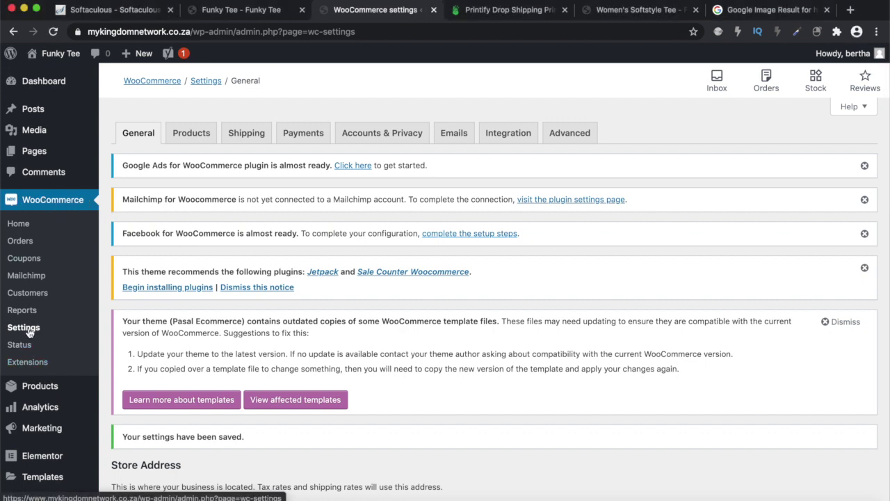
Review the WooCommerce general settings, from the store address through selling locations, taxes and coupons to the currency options
scroll(211, 103, "down", 1)
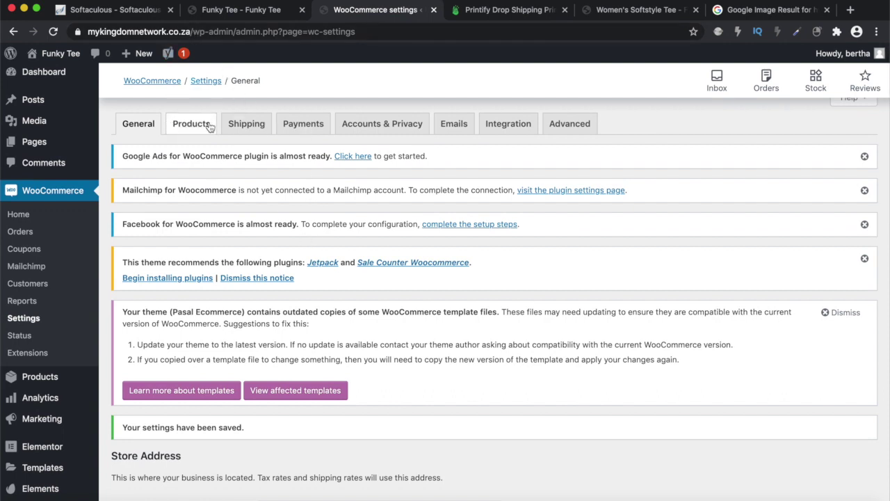
scroll(475, 231, "down", 2)
scroll(476, 232, "down", 10)
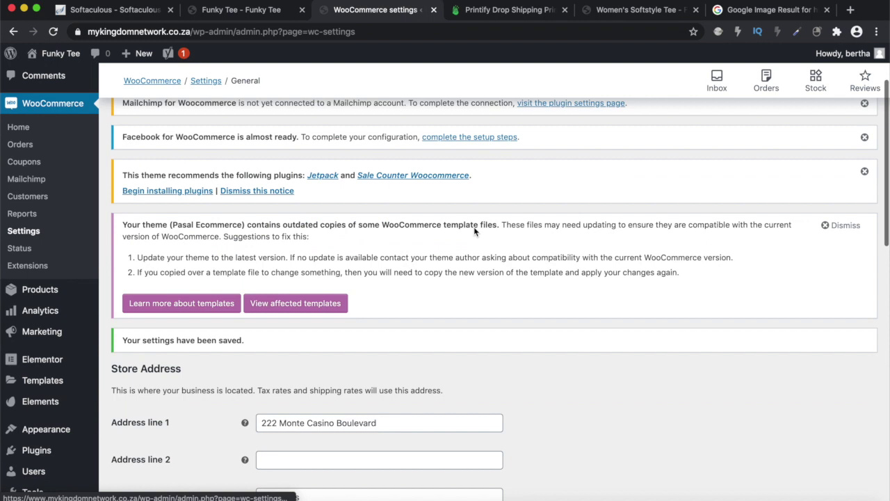
scroll(475, 230, "up", 10)
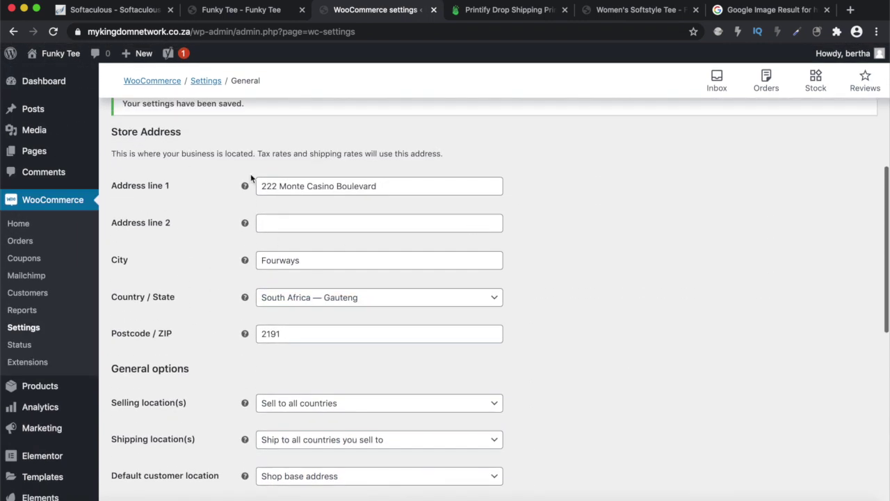
scroll(449, 306, "down", 1)
scroll(451, 311, "down", 5)
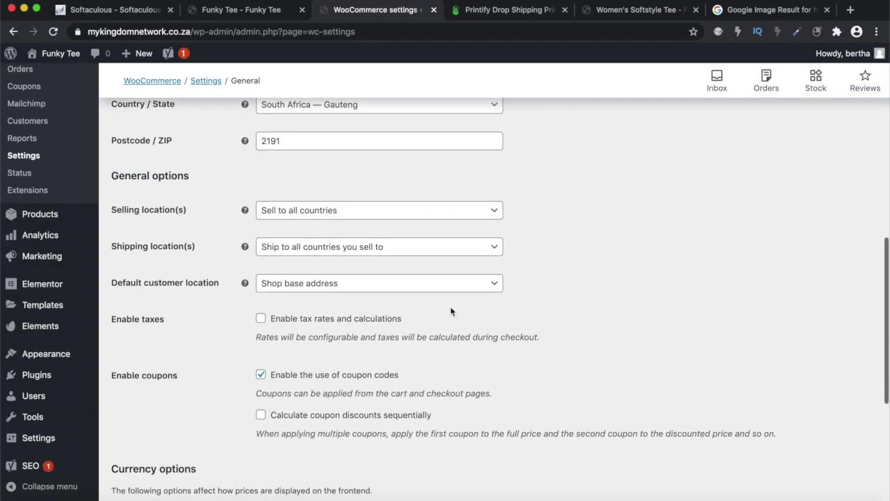
scroll(450, 311, "down", 1)
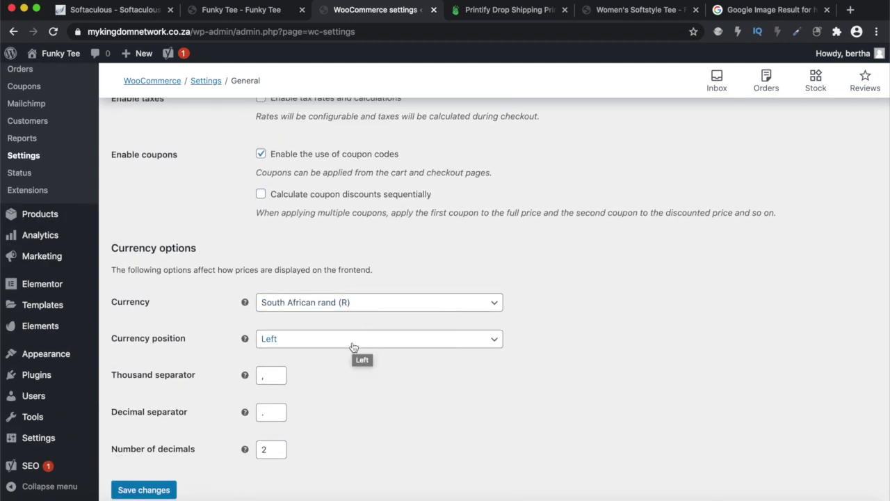
scroll(358, 366, "down", 2)
scroll(358, 366, "up", 5)
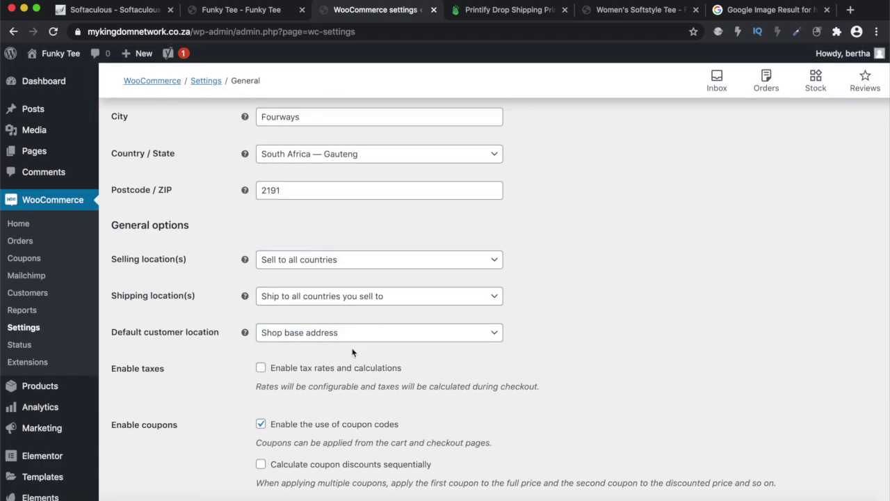
scroll(338, 328, "down", 6)
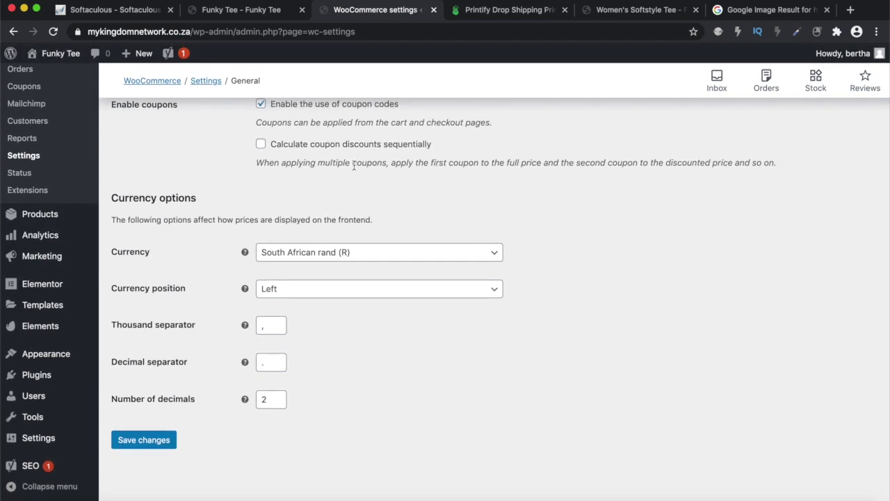
Switch to the Printify store's product list and delete the unpublished Unisex Heavy Cotton Tee
left_click(627, 12)
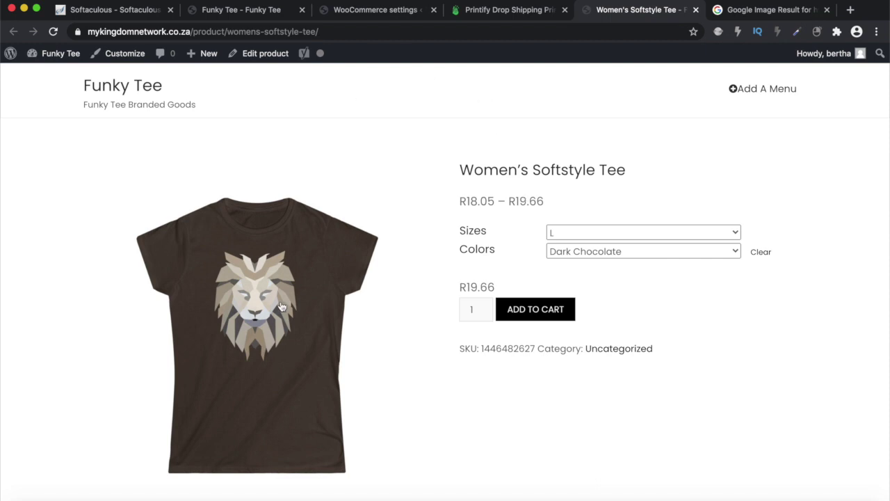
left_click(489, 14)
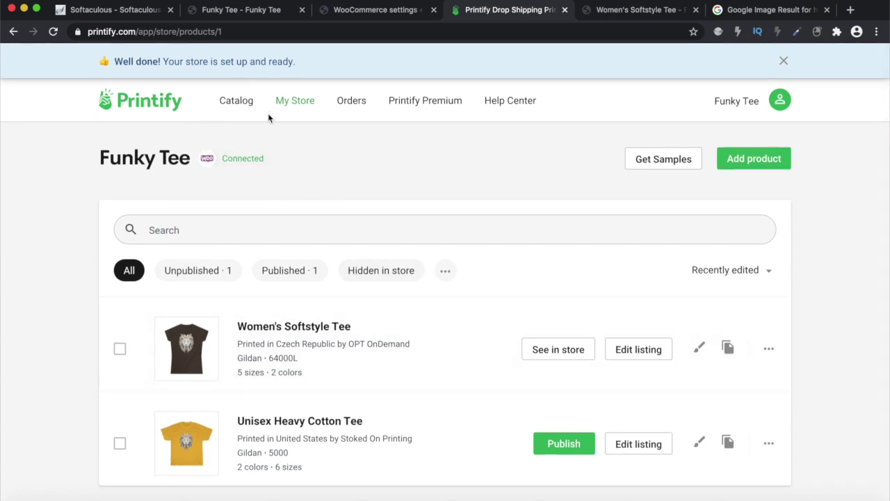
left_click(293, 103)
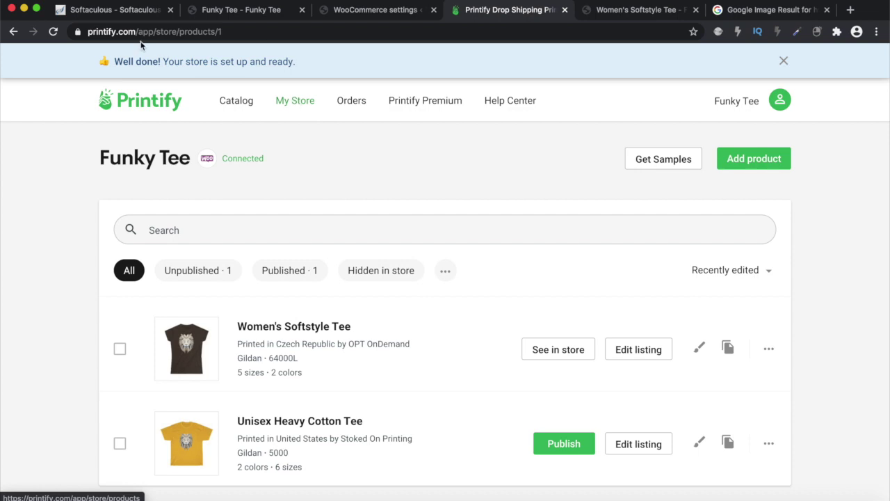
scroll(453, 369, "down", 1)
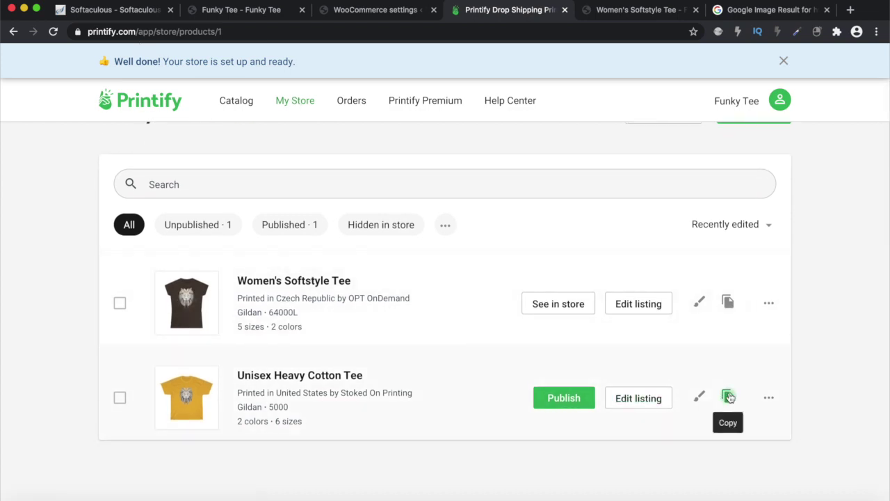
left_click(768, 398)
scroll(750, 440, "down", 2)
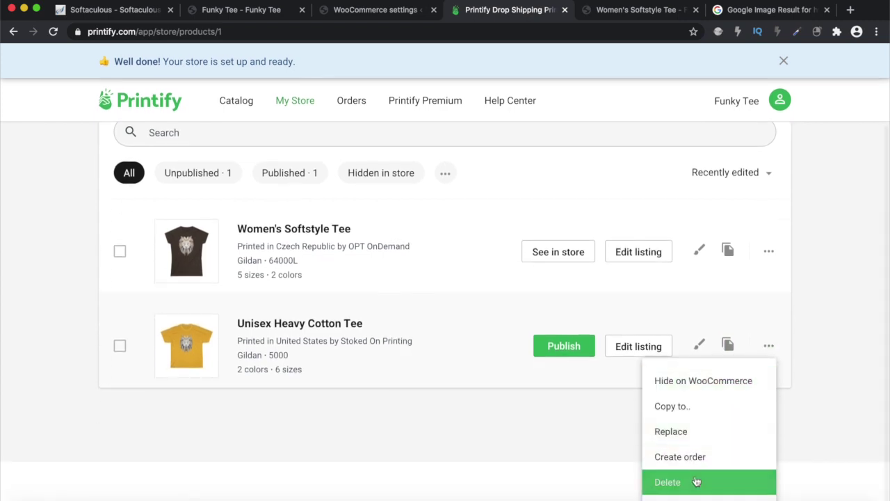
left_click(696, 481)
left_click(535, 179)
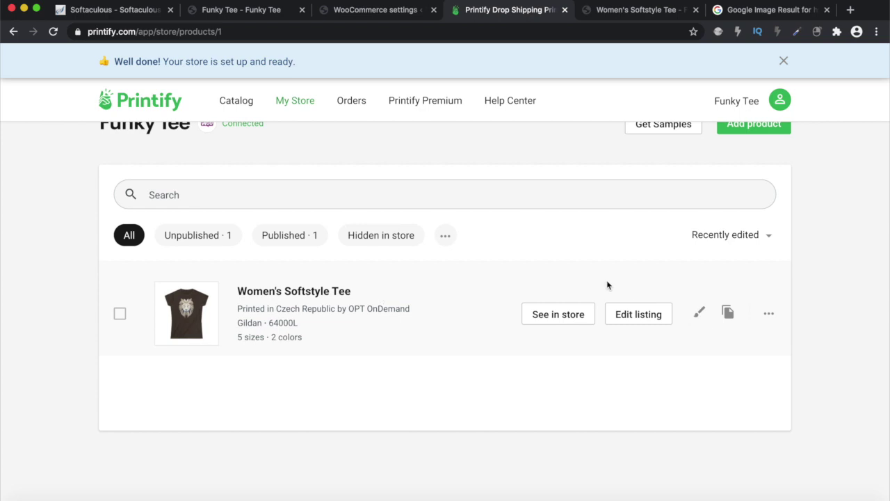
Open the Women's Softstyle Tee listing for editing, check its mockups, and go to its title and description
left_click(640, 314)
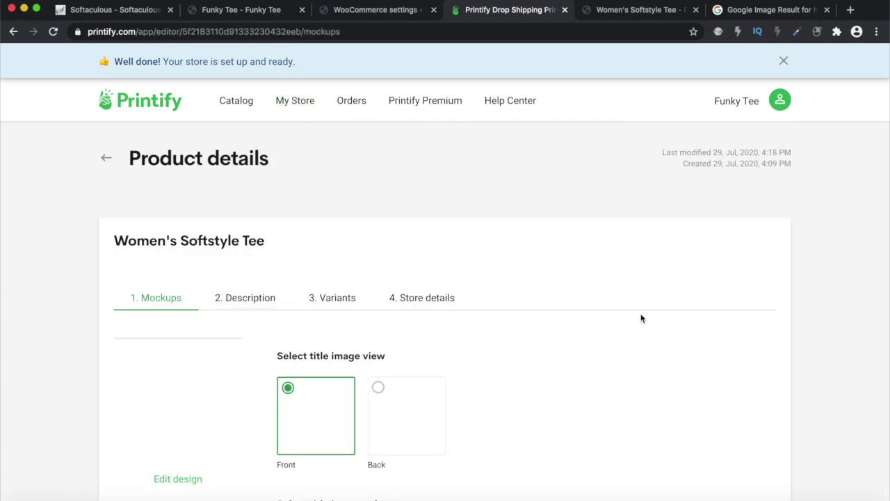
scroll(511, 332, "down", 5)
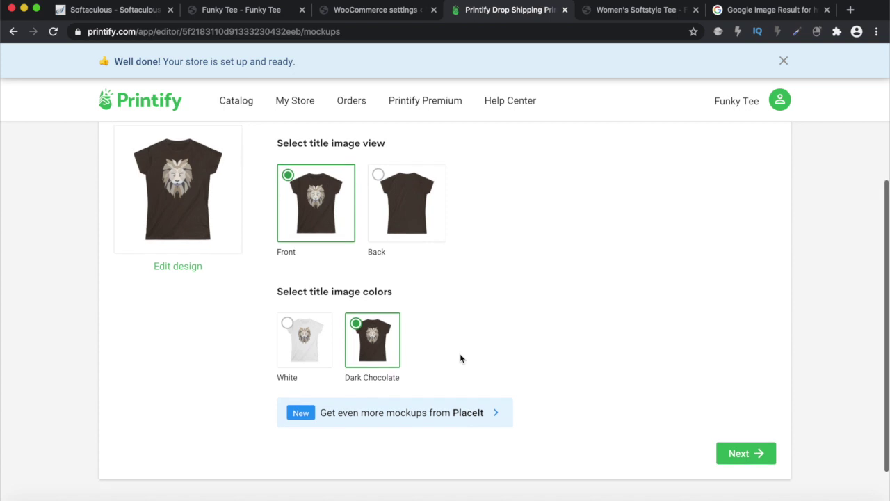
scroll(460, 356, "up", 3)
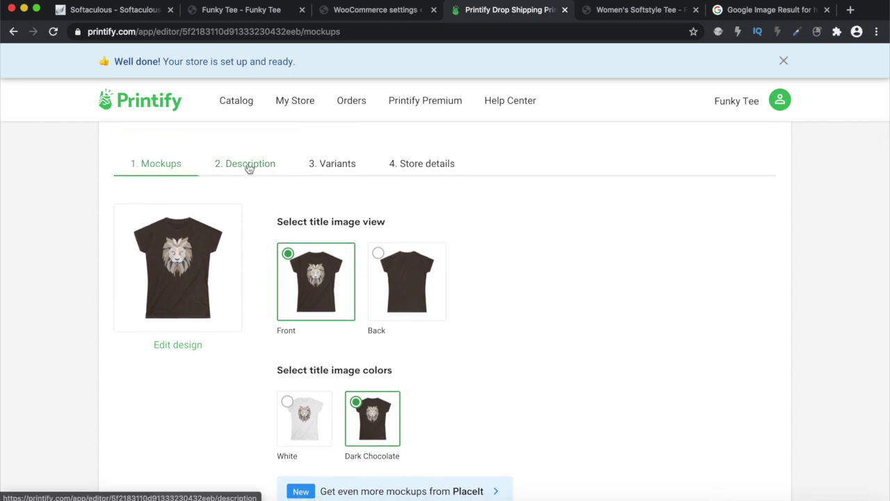
left_click(248, 164)
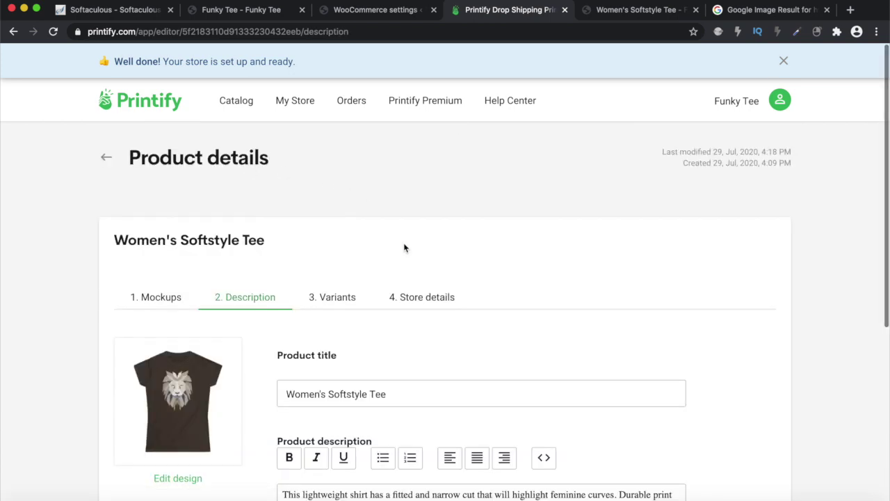
scroll(404, 249, "down", 5)
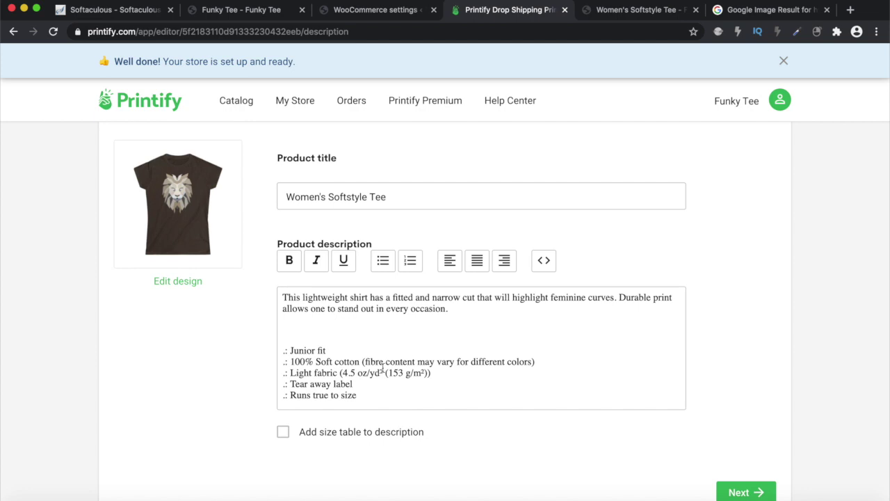
Compare the description on the shop's live product page with the one in the Printify listing
left_click(618, 10)
scroll(530, 233, "down", 6)
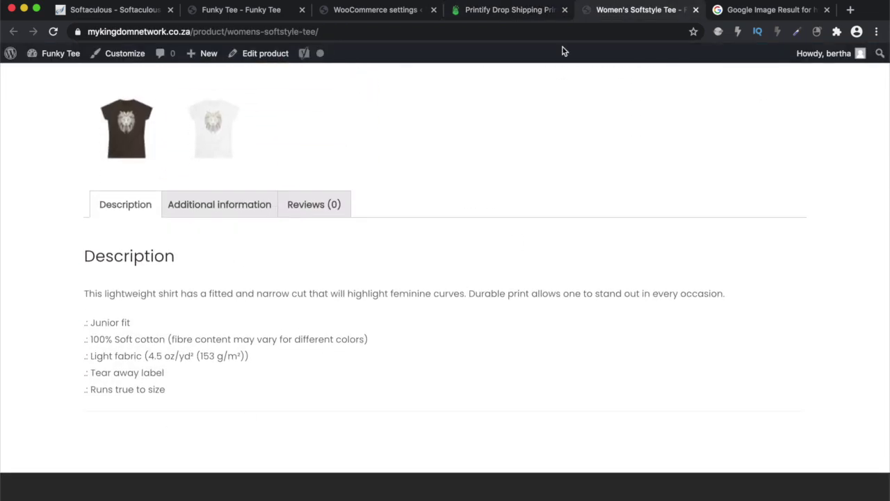
left_click(512, 12)
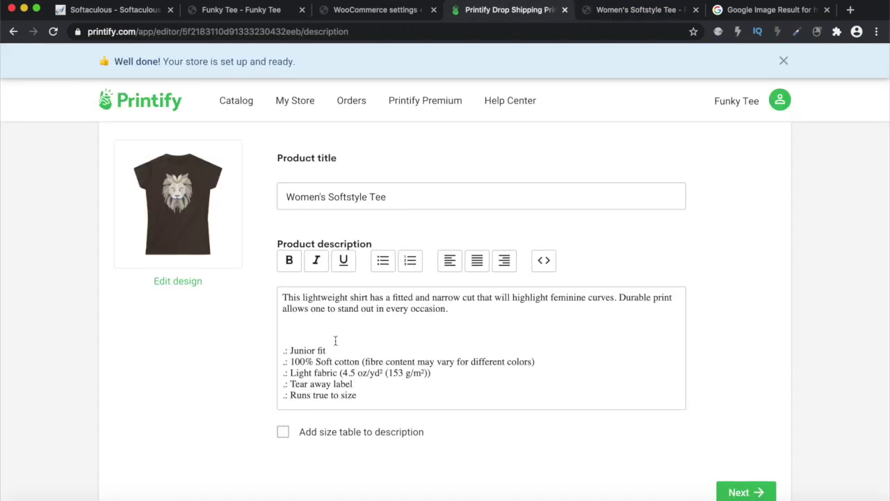
Insert "Funky Tee for Women" at the start of the product title
scroll(382, 391, "up", 1)
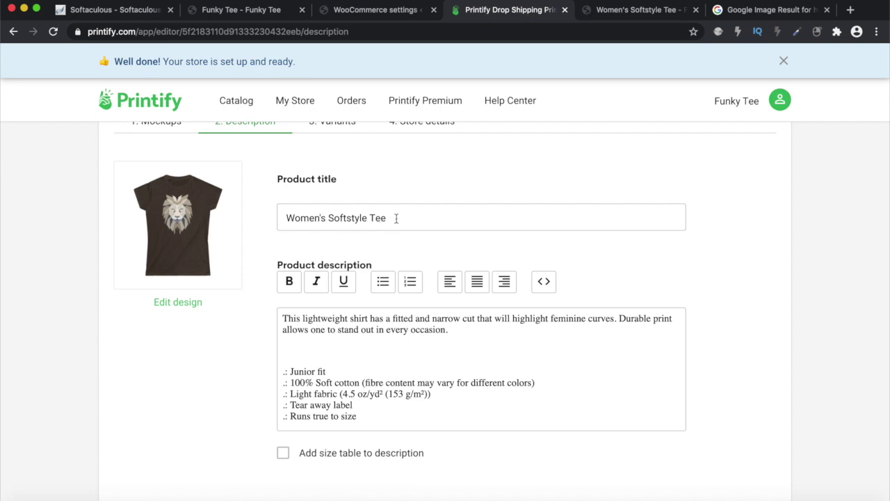
left_click(282, 218)
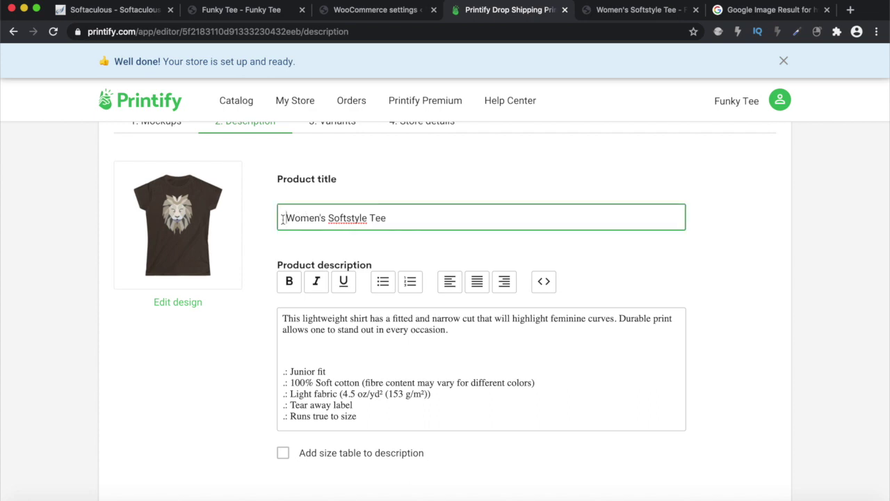
type("Funky T")
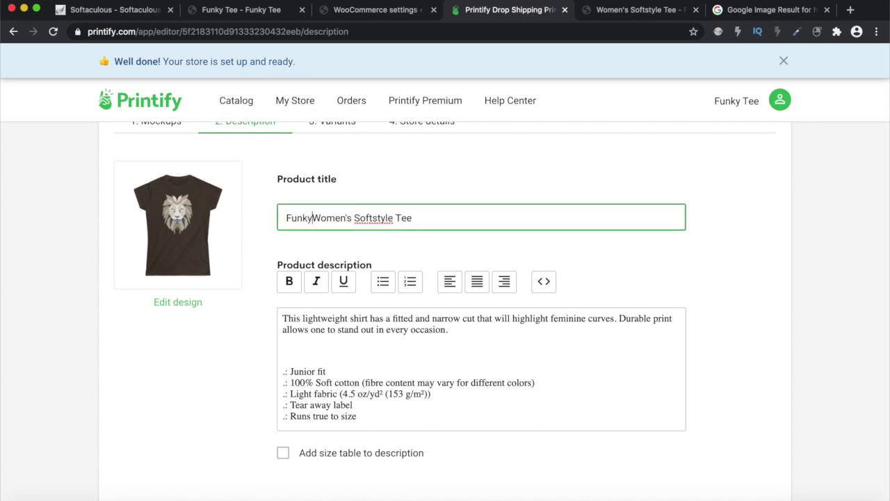
type("ee for Wo")
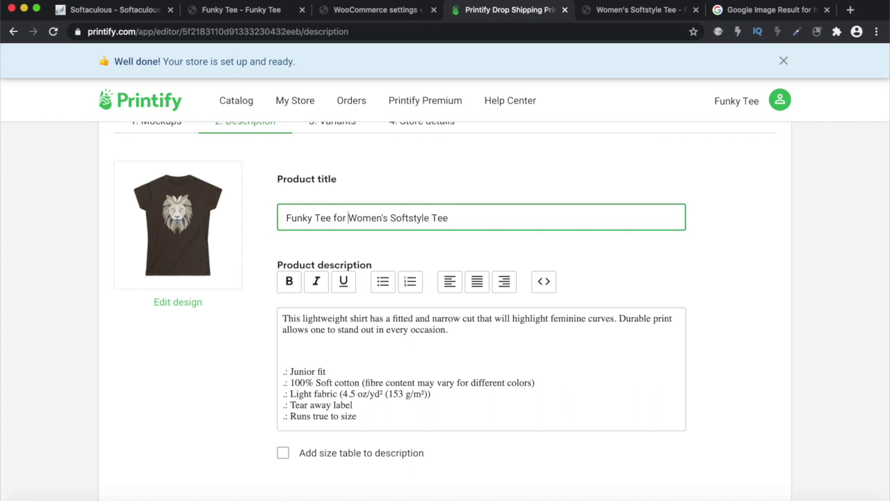
type("men")
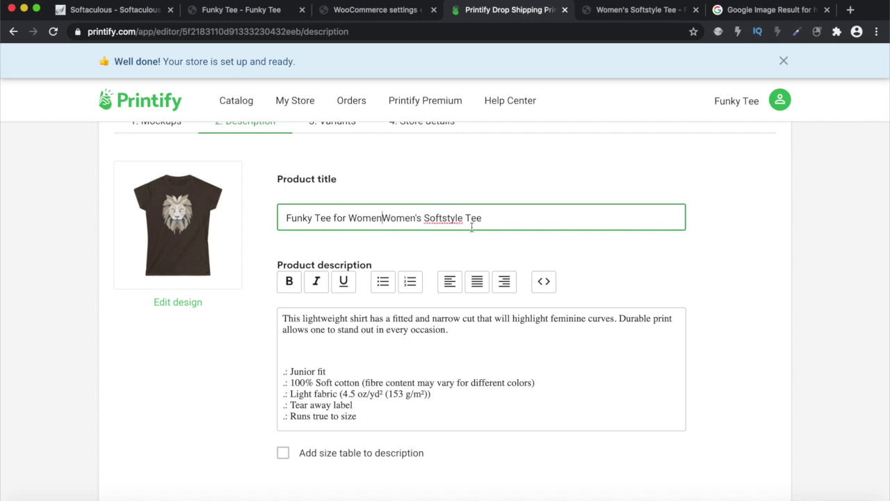
Replace the leftover "Women's Softstyle Tee" wording so the product title reads "Funky Tee for Women Comfortable Fit"
left_click_drag(464, 219, 381, 218)
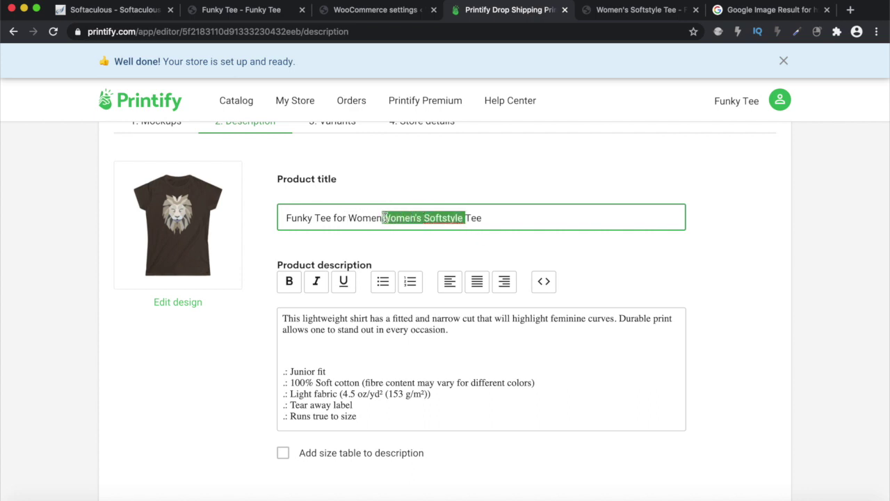
key("BackSpace")
type("Confort")
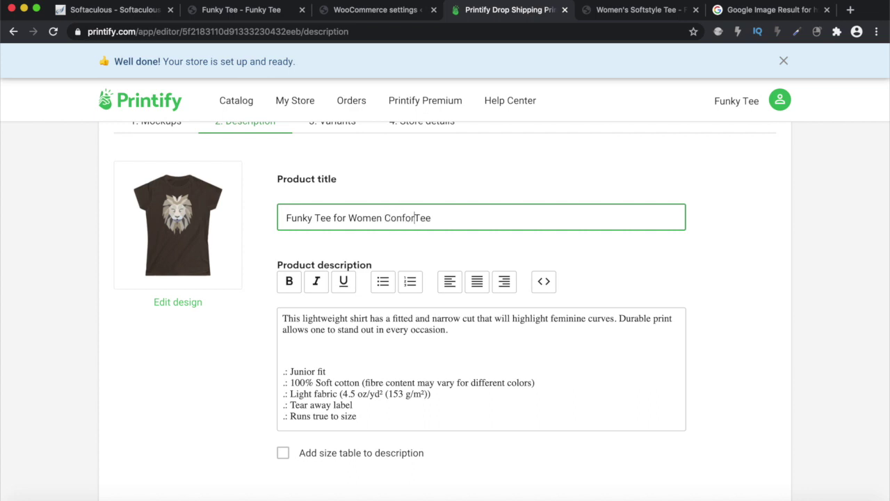
type("able")
left_click(461, 215)
key("BackSpace")
key("BackSpace")
left_click(403, 217)
key("BackSpace")
type("m")
left_click(495, 219)
left_click(447, 359)
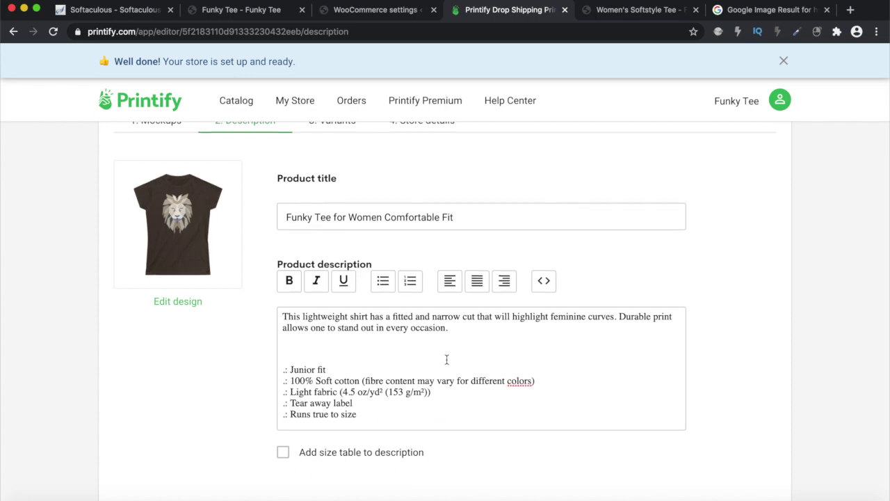
Copy the new product title onto its own line at the start of the product description
scroll(447, 359, "up", 1)
scroll(447, 359, "up", 2)
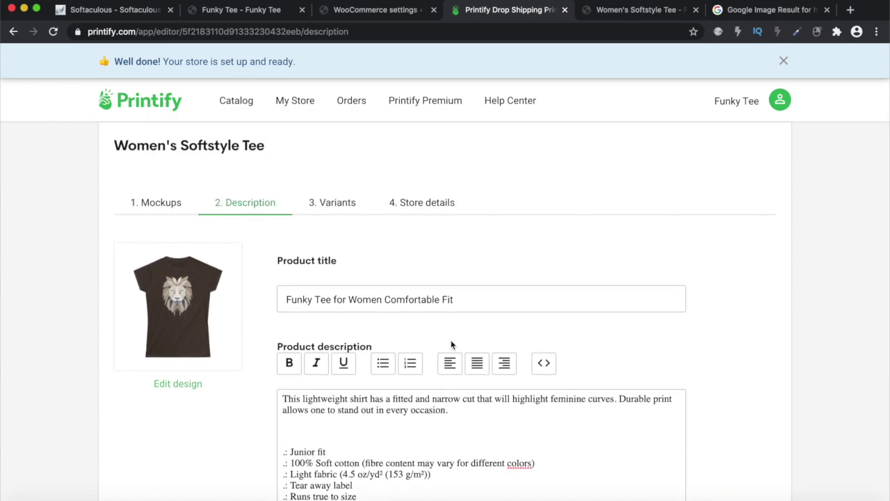
left_click_drag(473, 297, 280, 304)
key("super+c")
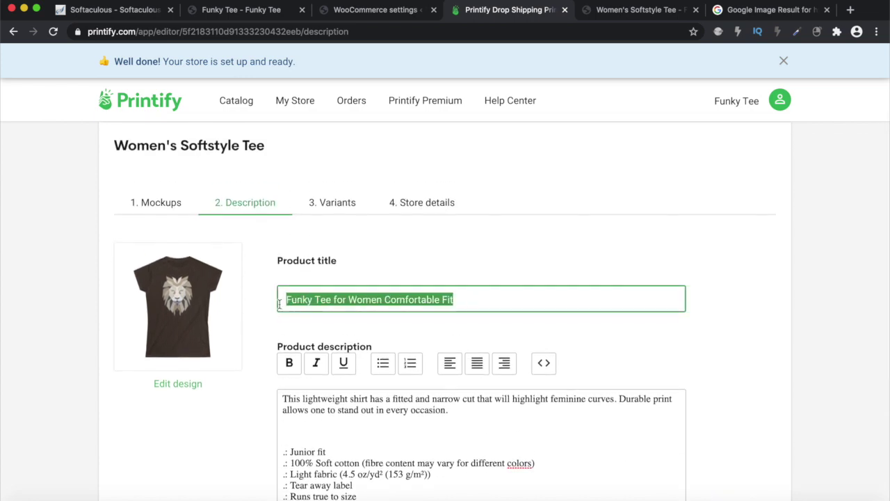
left_click(284, 398)
key("Return")
key("super+v")
scroll(360, 416, "down", 5)
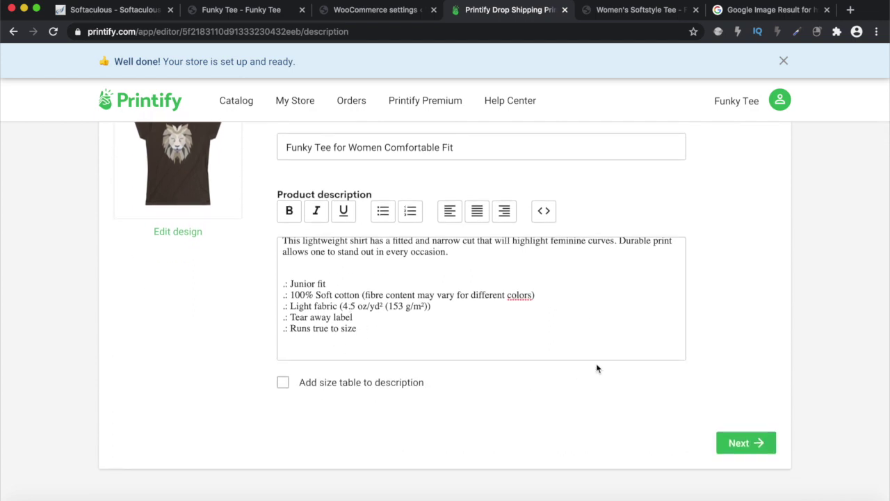
scroll(577, 350, "up", 2)
scroll(578, 350, "up", 3)
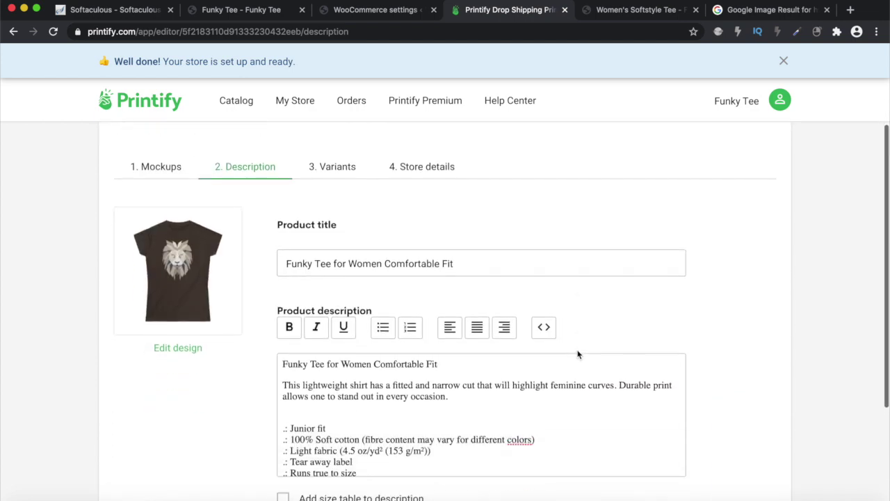
Open the listing's variant pricing and compare its retail prices with the price range on the shop's live product page
scroll(537, 300, "up", 3)
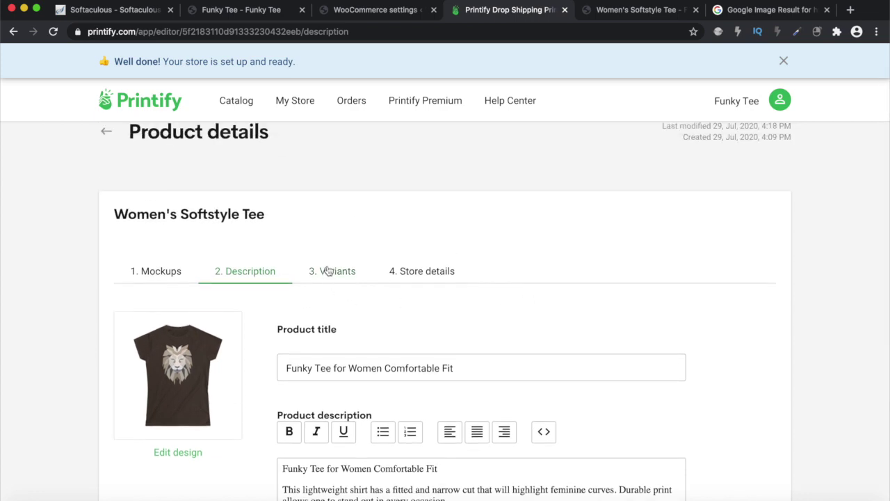
left_click(331, 271)
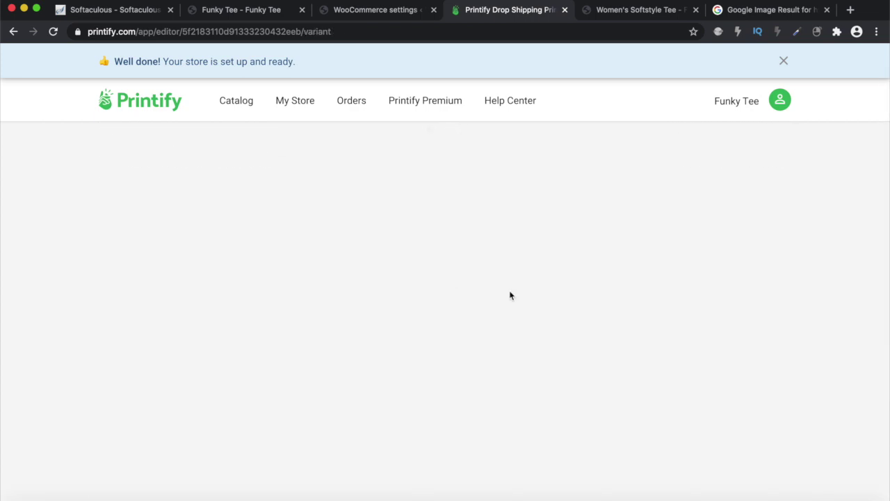
scroll(509, 296, "down", 5)
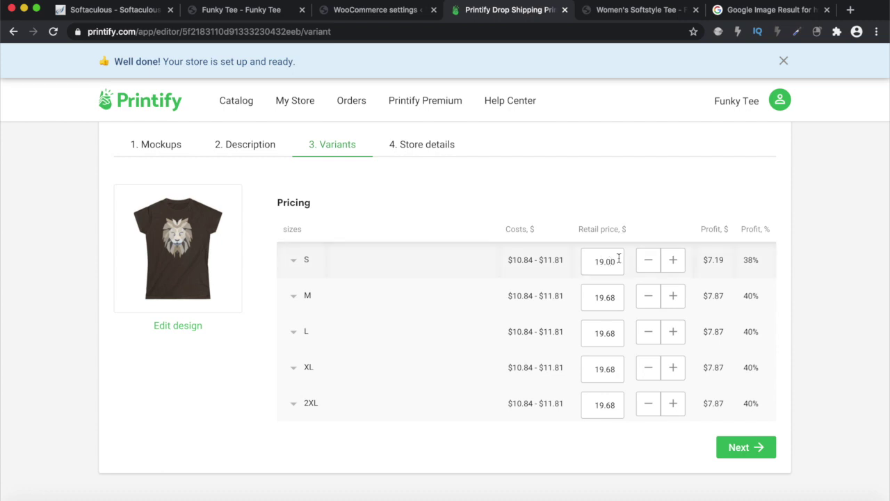
left_click(639, 14)
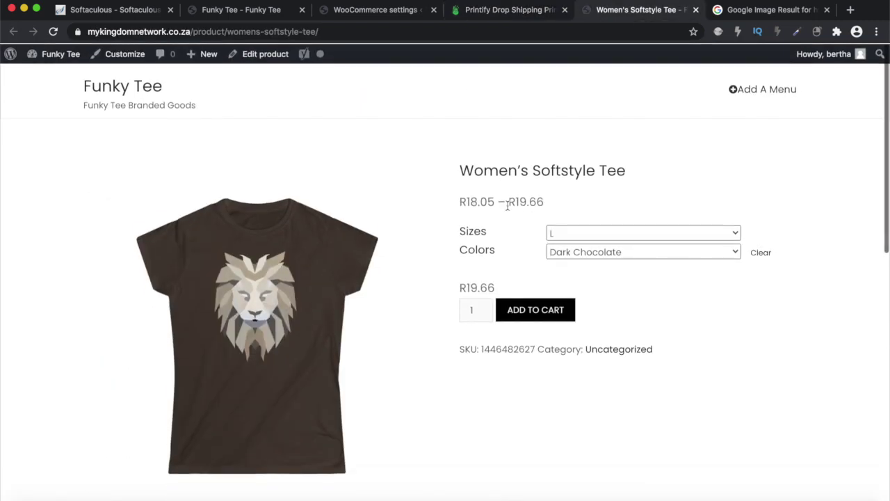
left_click(491, 13)
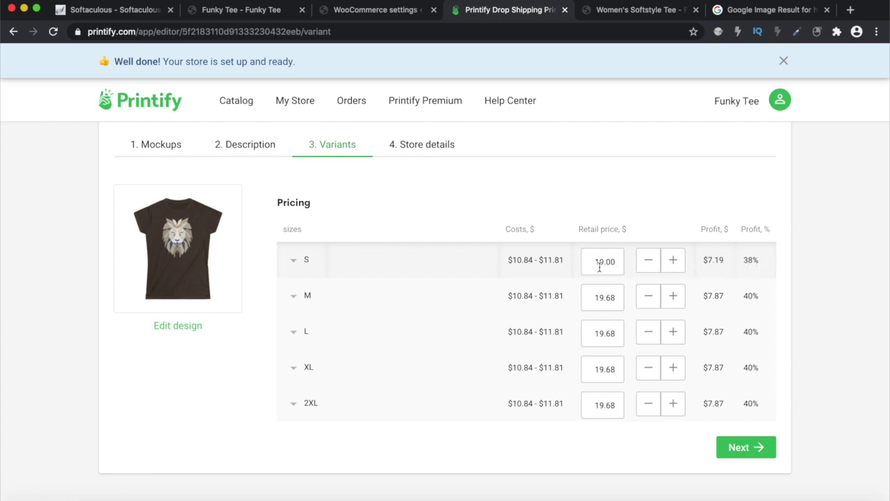
Raise the retail price of size S to 29.00 in one-dollar increments
left_click(674, 261)
left_click(673, 261)
left_click(673, 261)
left_click(674, 261)
left_click(673, 261)
left_click(674, 261)
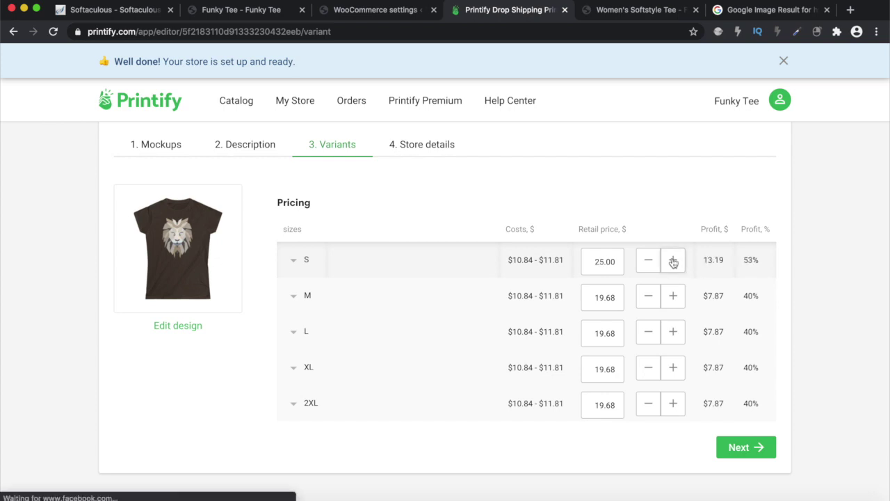
left_click(674, 261)
left_click(674, 261)
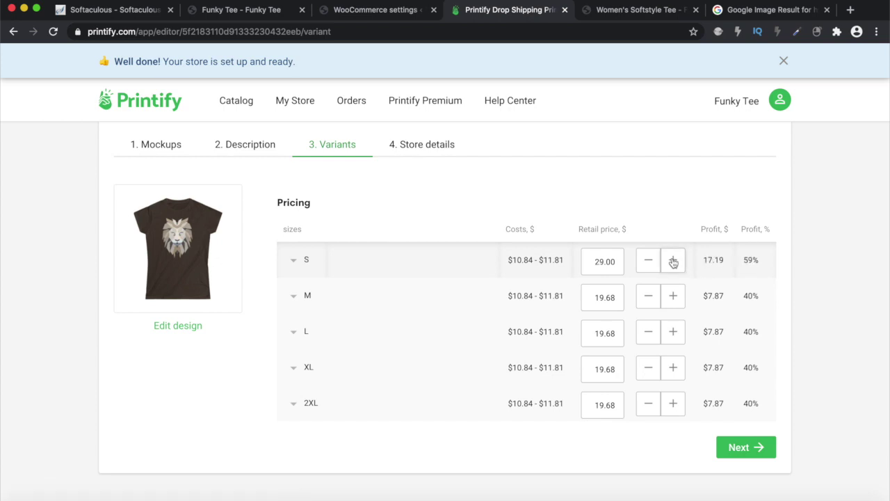
Set the retail price of size S to 330 for both colors
left_click_drag(592, 262, 628, 268)
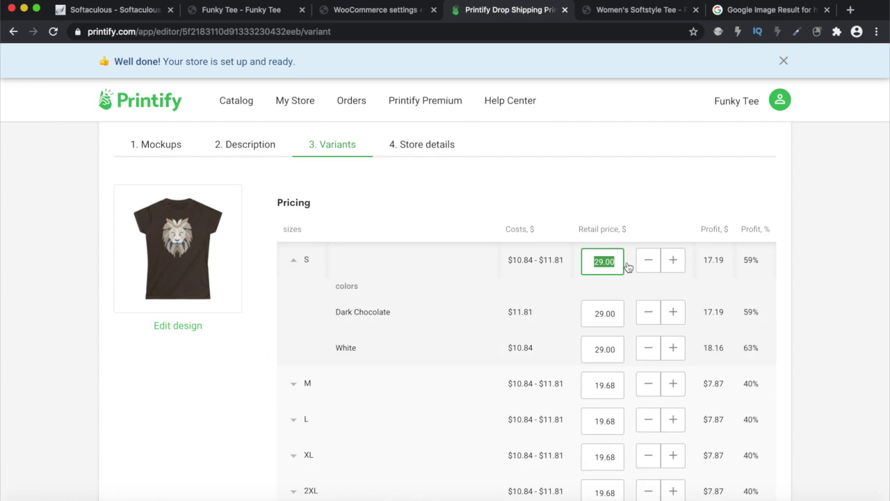
type("330")
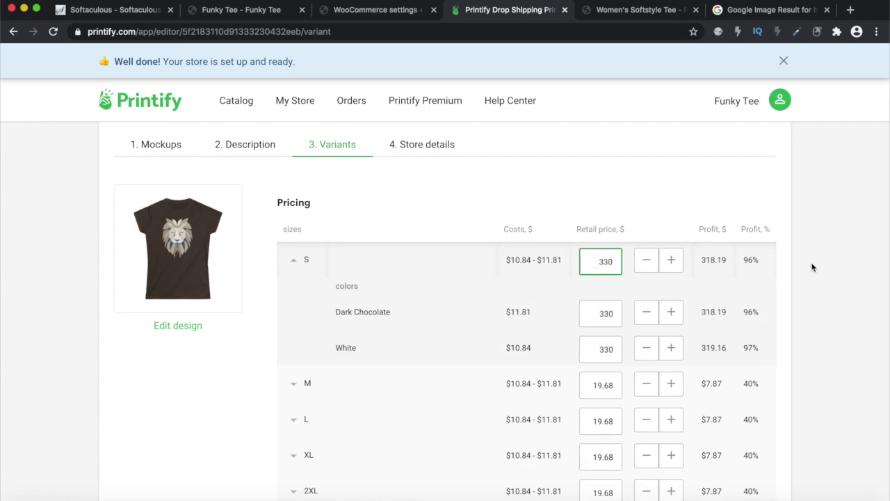
scroll(814, 266, "down", 2)
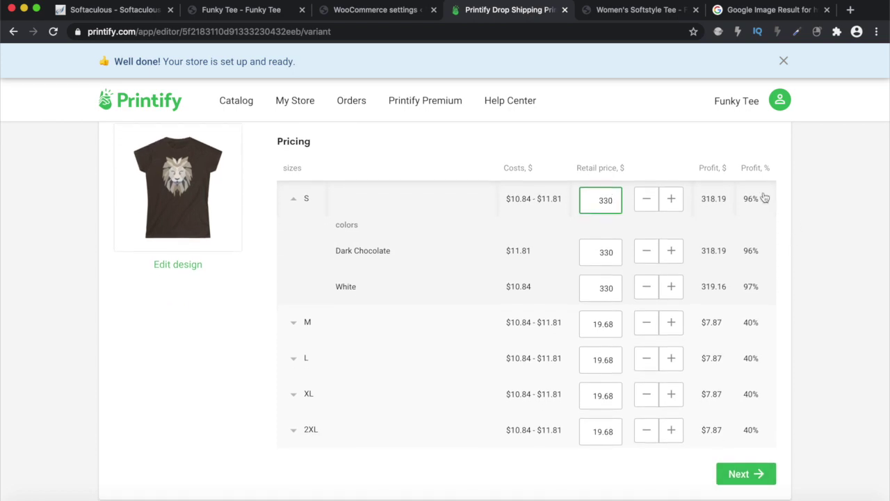
left_click(801, 207)
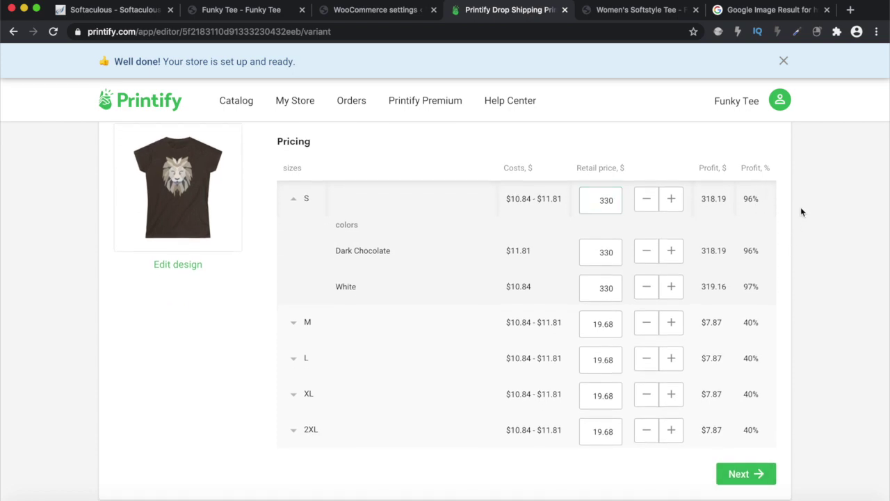
Set the retail prices of sizes M and L to 330
left_click(599, 323)
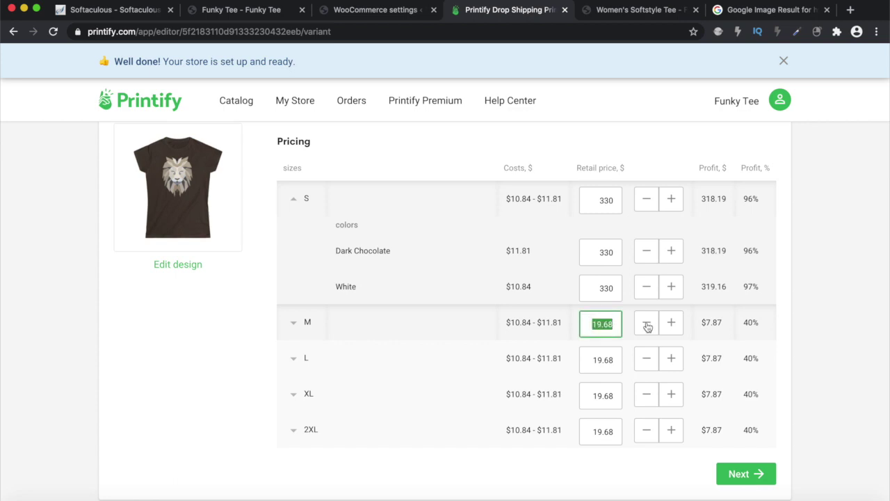
type("330")
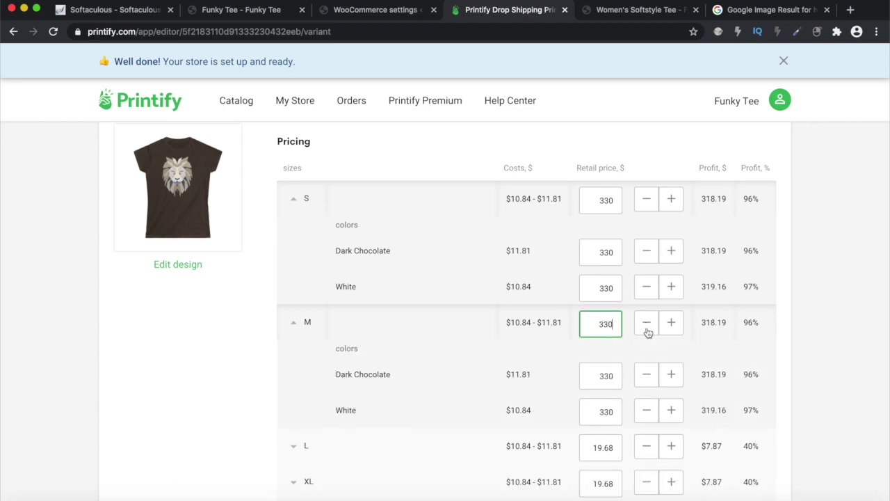
scroll(656, 352, "down", 3)
left_click(592, 334)
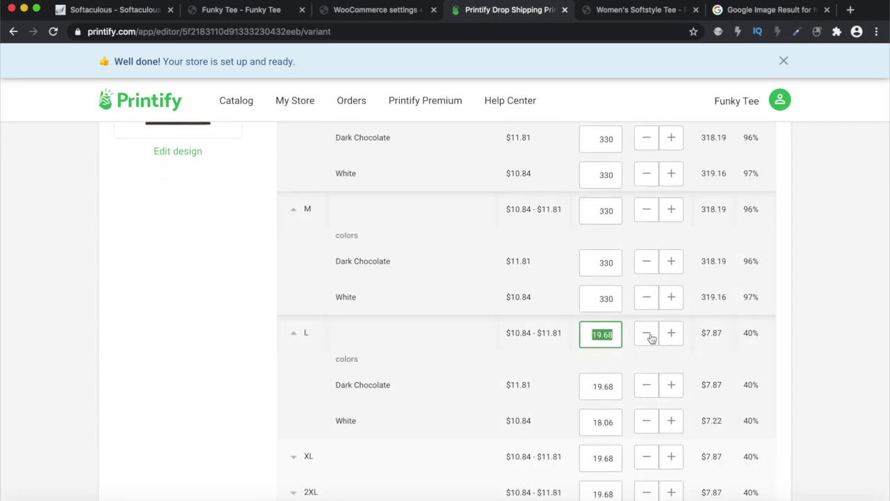
type("330")
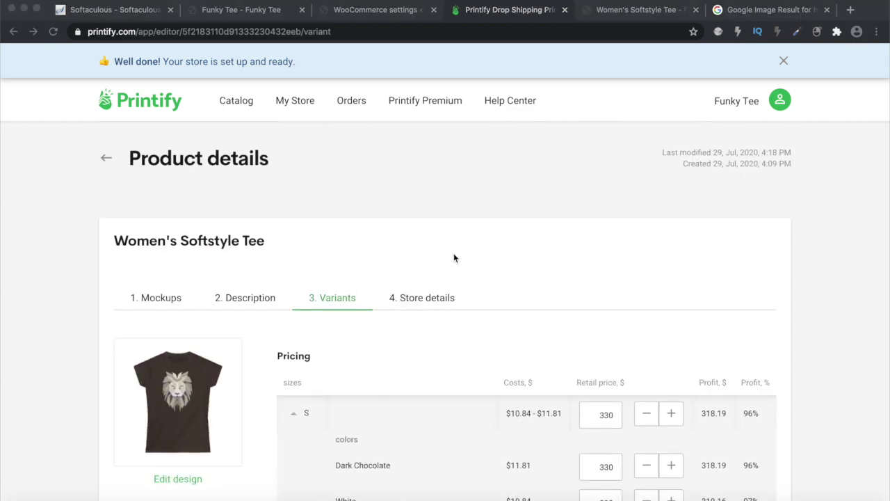
Review the retail prices of all sizes down to 2XL, then save them and continue to the store details
scroll(640, 348, "down", 2)
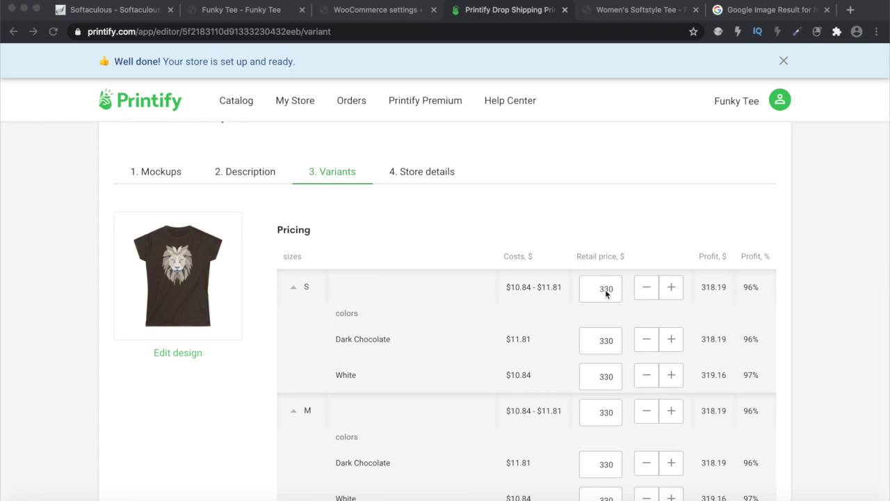
left_click(626, 236)
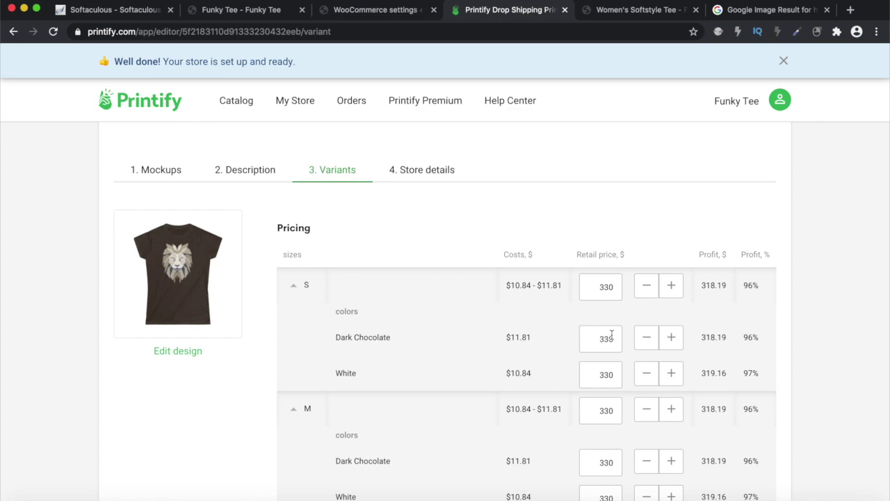
scroll(606, 338, "down", 5)
scroll(612, 339, "down", 3)
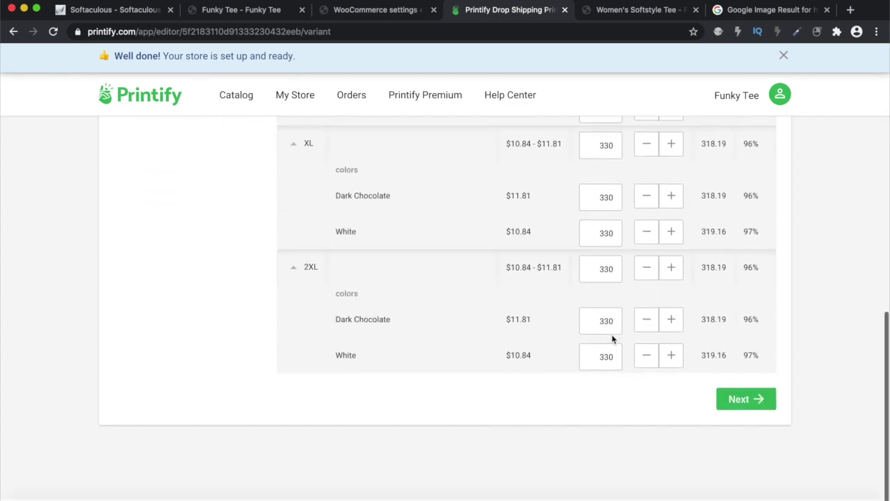
left_click(746, 406)
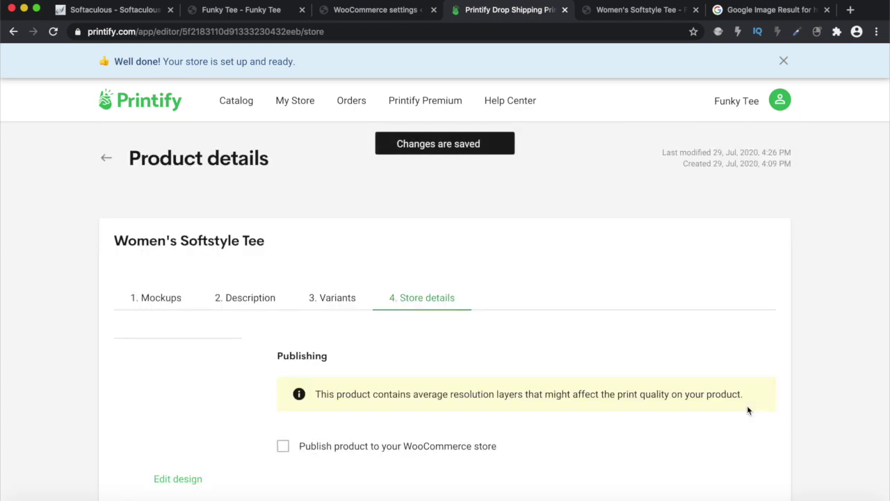
Publish the product to the WooCommerce store, syncing its title, description, mockups, and colors, sizes and prices
scroll(723, 411, "down", 3)
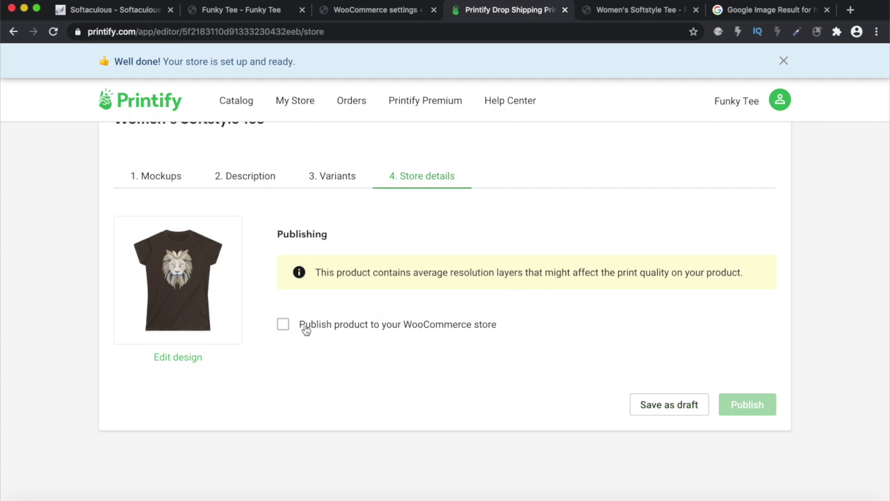
left_click(284, 325)
scroll(397, 376, "down", 2)
scroll(408, 390, "down", 2)
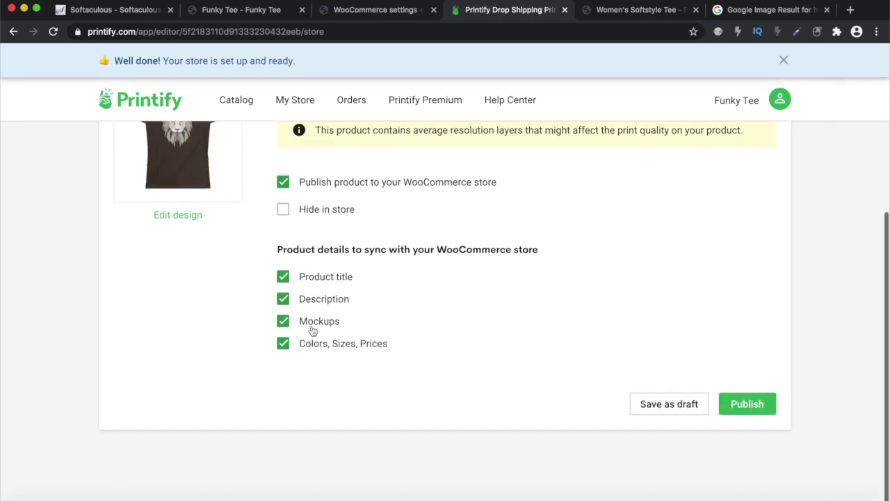
left_click(751, 407)
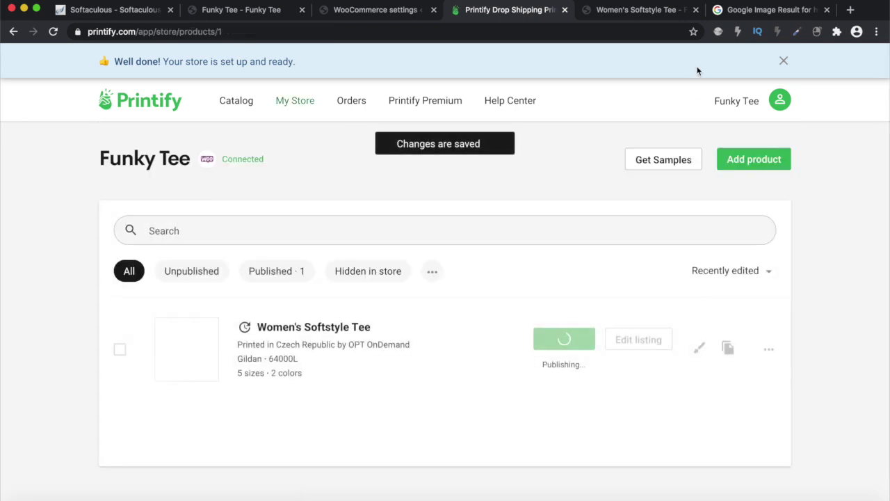
Check the product's publishing status in Printify and reload the shop's live product page to view the updated price
left_click(642, 16)
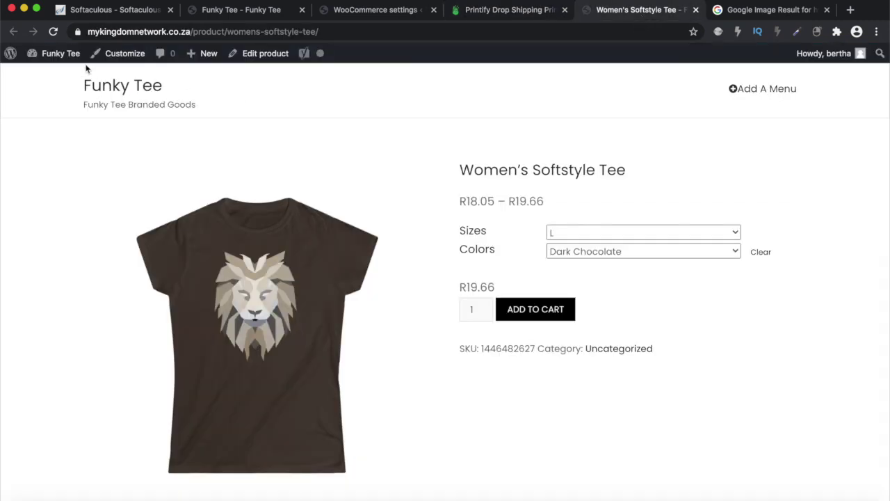
left_click(55, 33)
left_click(496, 11)
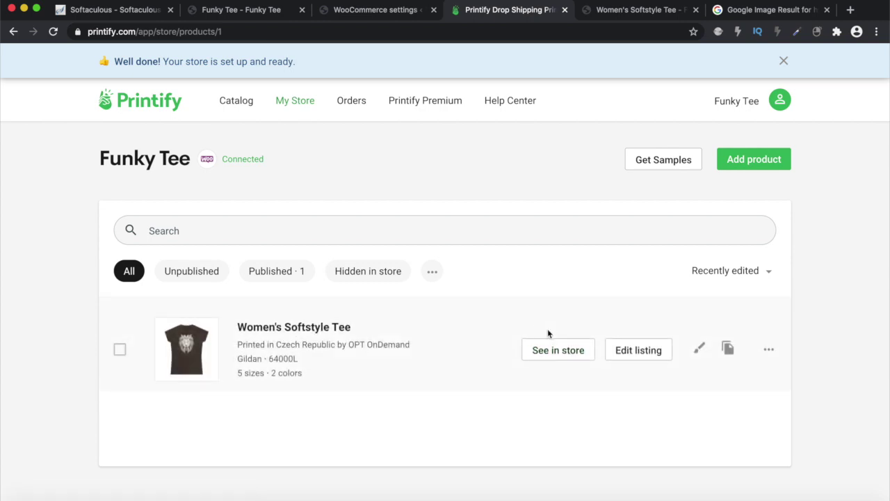
left_click(643, 9)
left_click(52, 32)
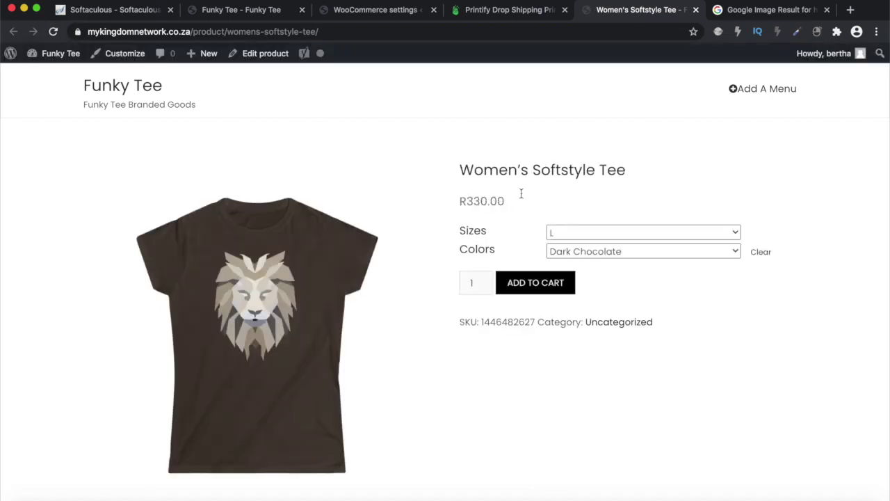
Preview the shirt in size S and color White on the live product page and review its description
left_click(595, 234)
left_click(582, 210)
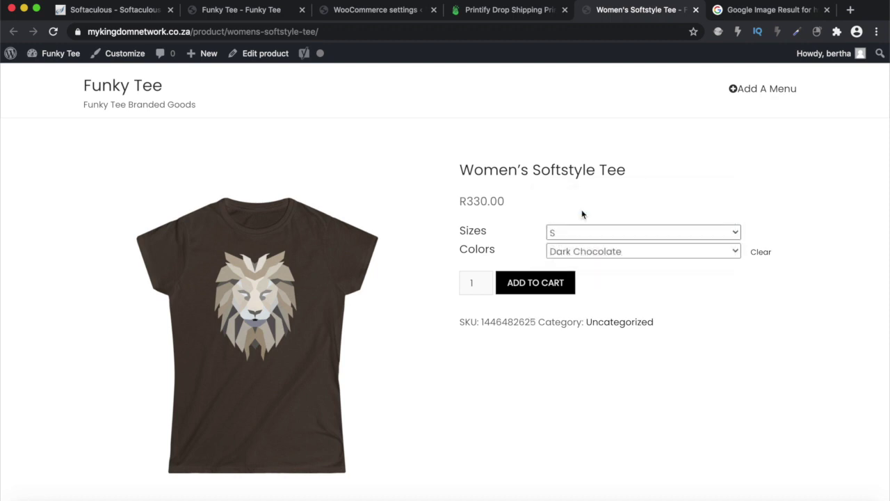
left_click(589, 251)
left_click(586, 238)
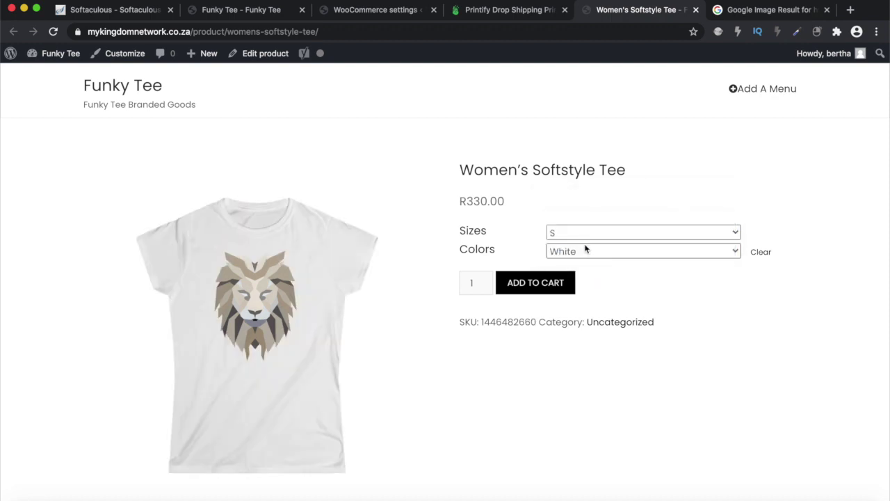
scroll(400, 359, "down", 5)
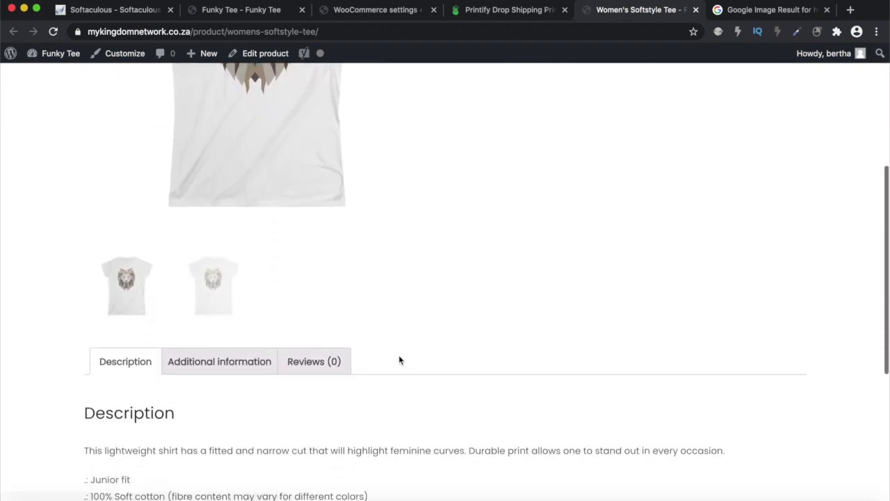
scroll(398, 359, "down", 3)
scroll(399, 359, "up", 10)
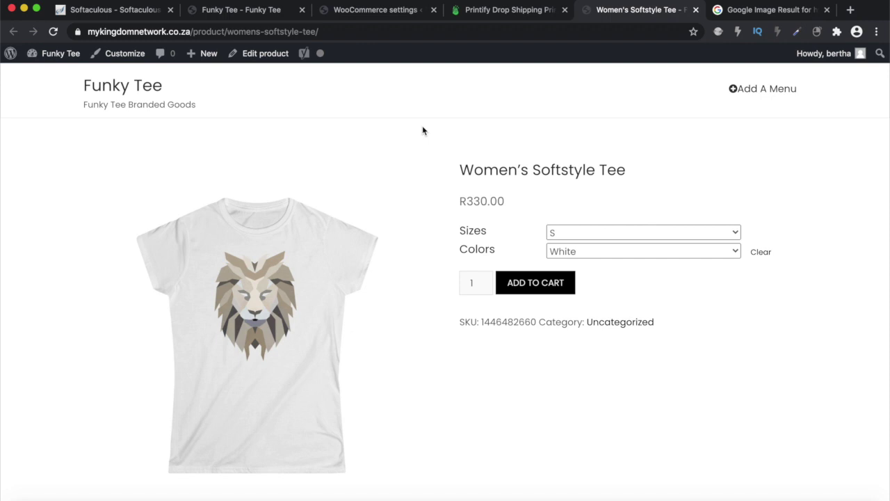
Examine the project and testimonial sections of the shop's home page alongside the live product page
left_click(258, 13)
scroll(378, 241, "down", 5)
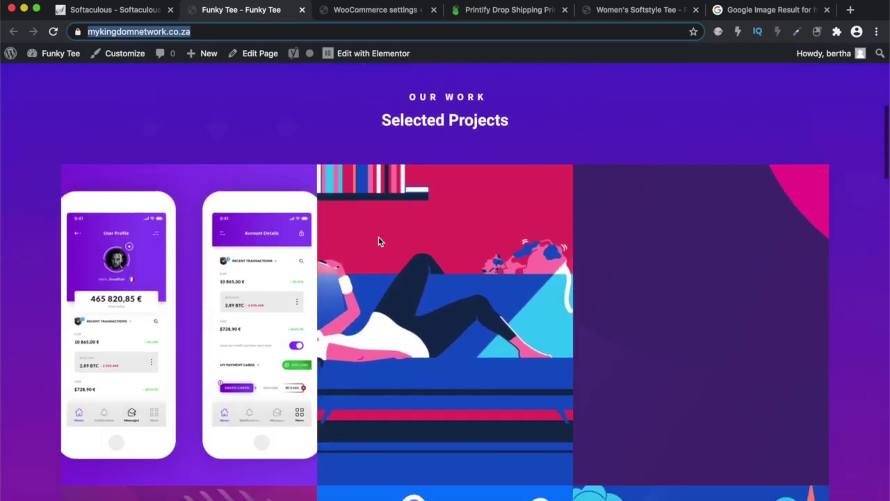
scroll(413, 185, "down", 3)
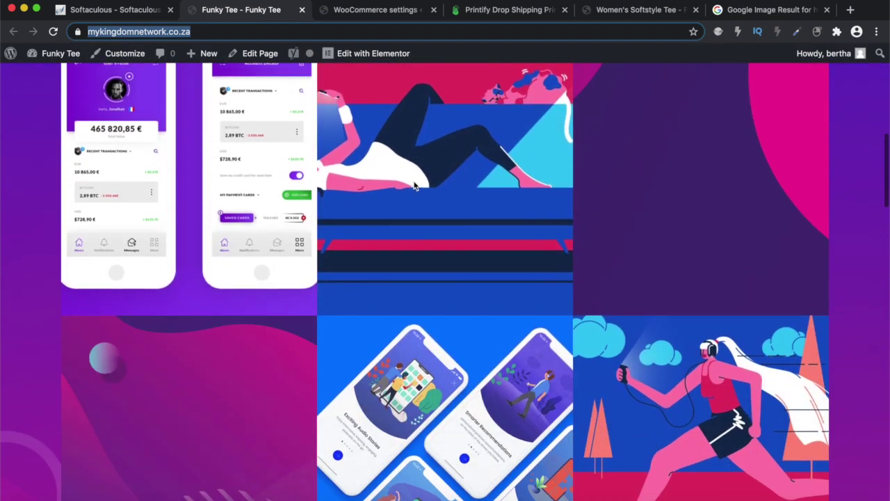
scroll(414, 185, "up", 3)
scroll(453, 82, "down", 1)
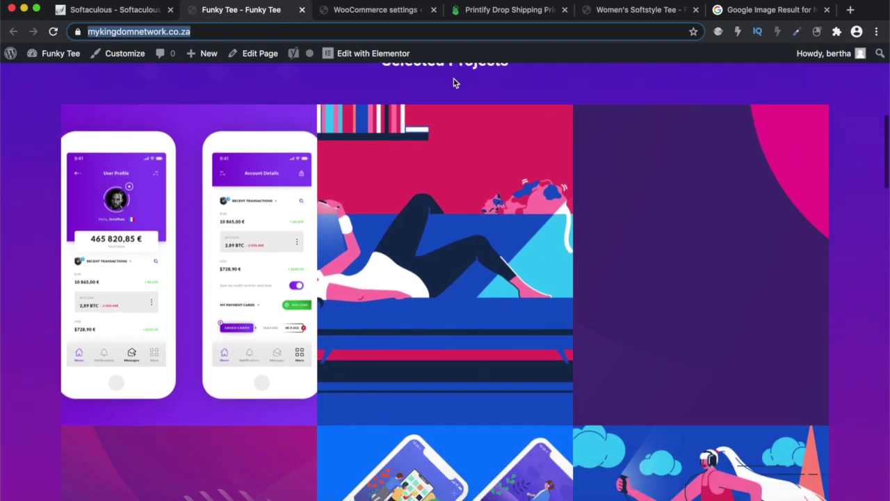
left_click(630, 12)
scroll(327, 272, "down", 1)
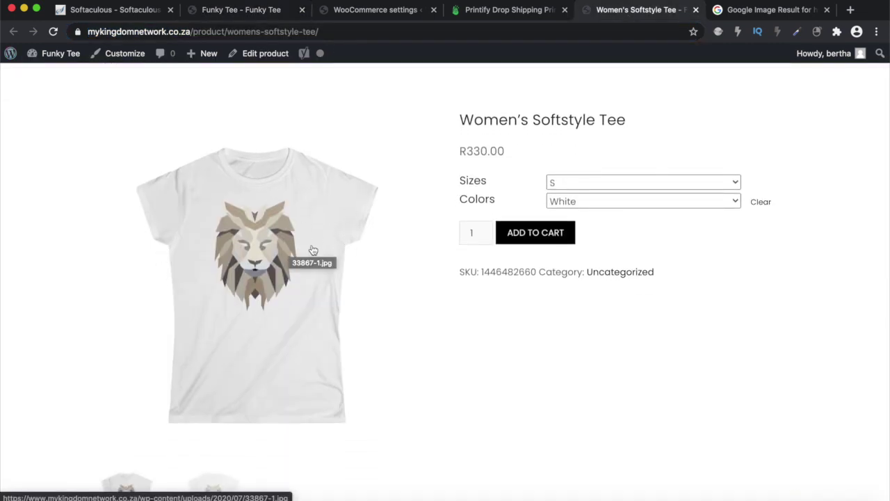
left_click(229, 10)
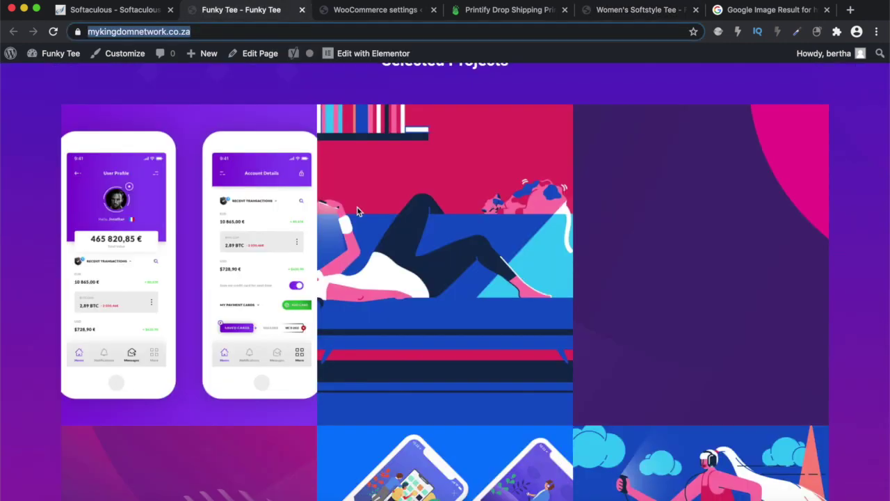
scroll(634, 324, "down", 10)
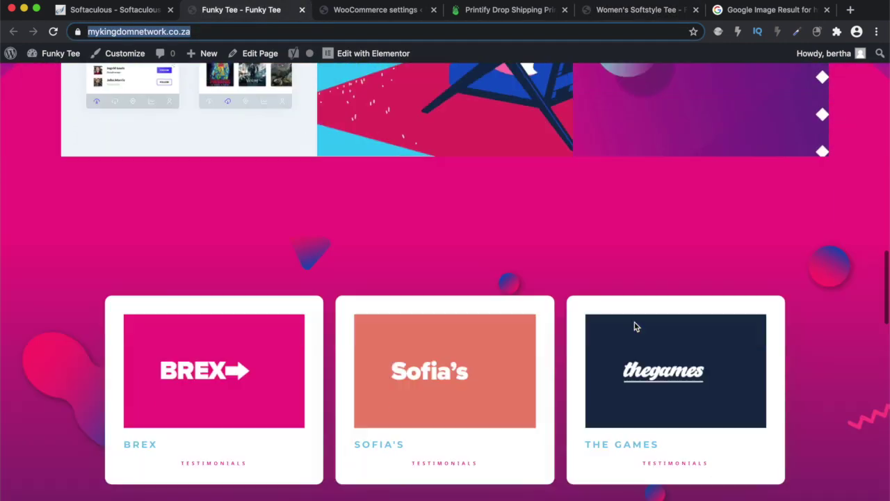
Look over the shop's home page, from the Portfolio heading through the selected projects to the testimonial cards
scroll(634, 324, "up", 15)
scroll(634, 324, "up", 2)
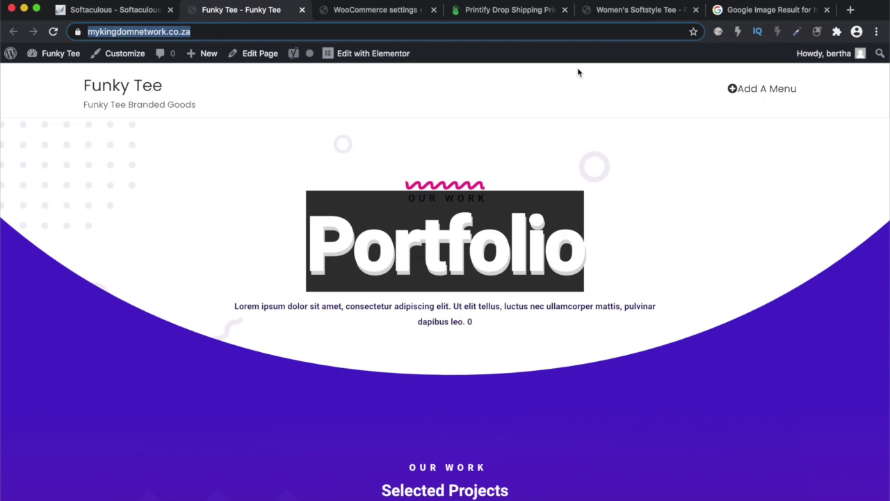
scroll(583, 273, "down", 10)
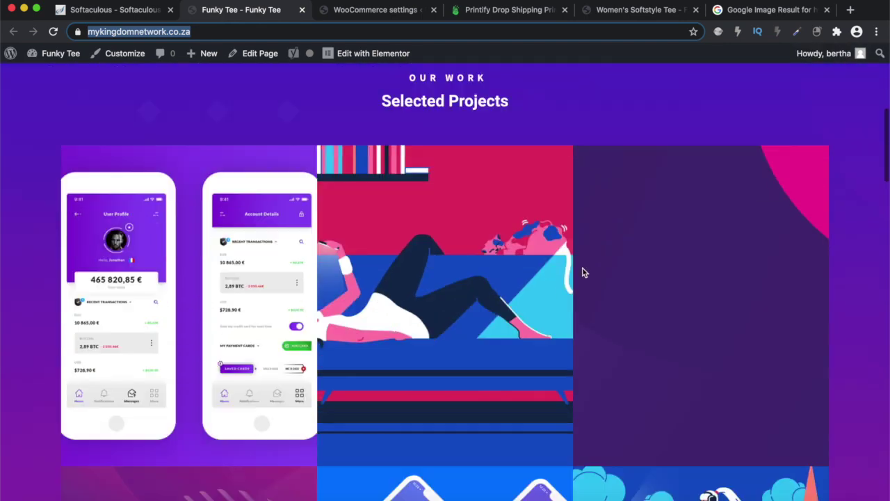
scroll(583, 272, "down", 10)
scroll(583, 272, "up", 15)
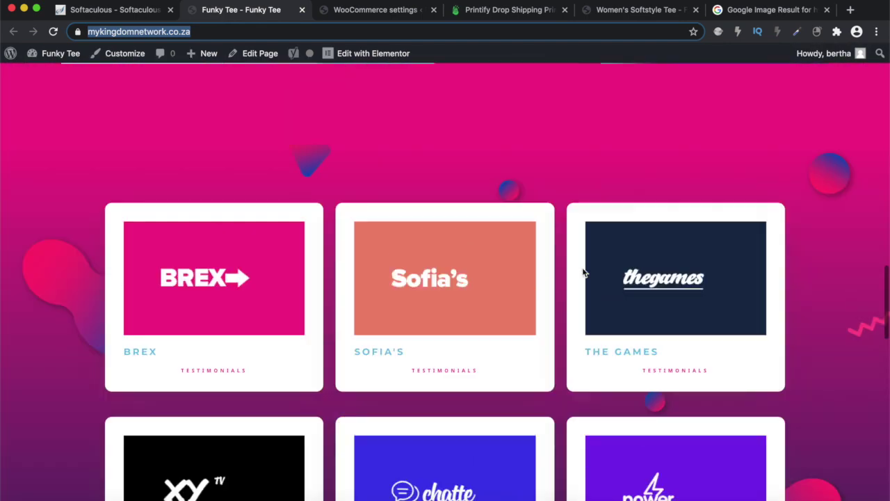
scroll(582, 272, "up", 3)
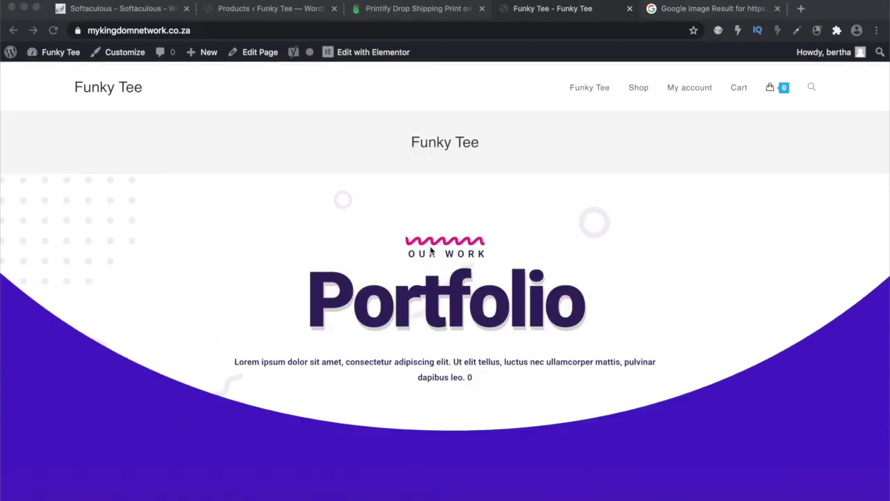
scroll(471, 240, "down", 3)
scroll(672, 93, "up", 5)
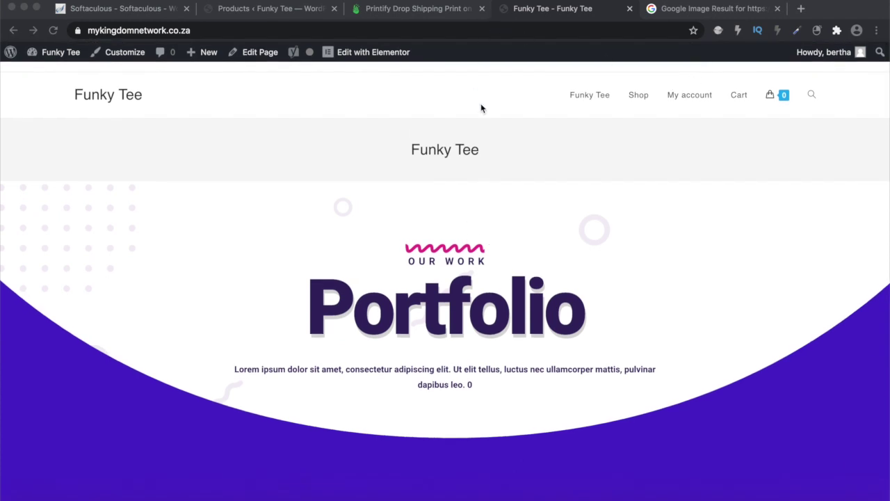
Open the theme customizer for the Funky Tee site from the WordPress admin area
left_click(235, 10)
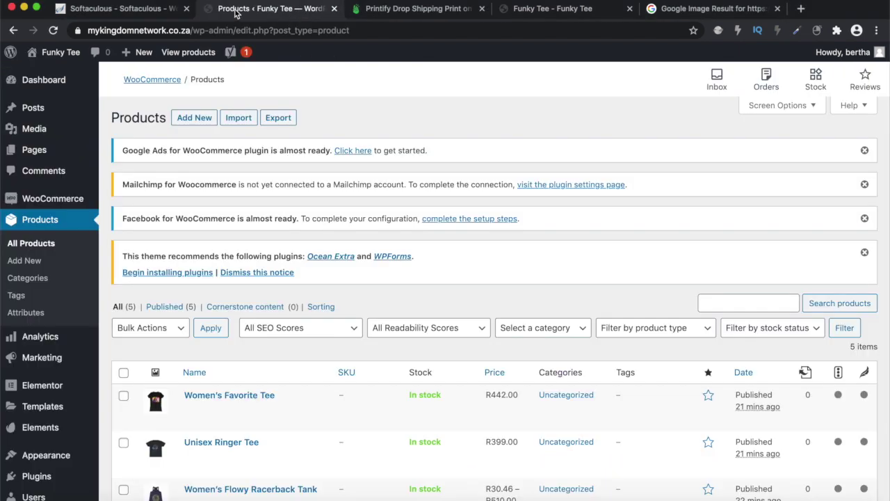
left_click(133, 10)
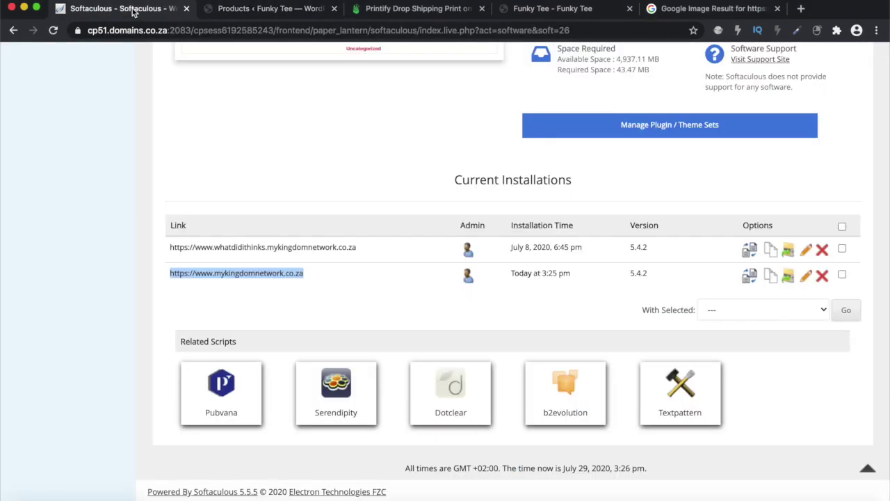
left_click(249, 9)
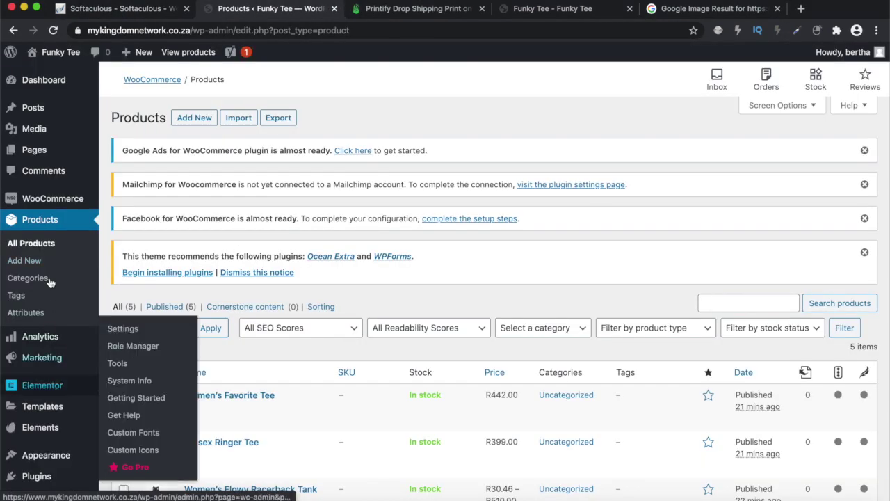
mouse_move(59, 198)
scroll(35, 313, "down", 1)
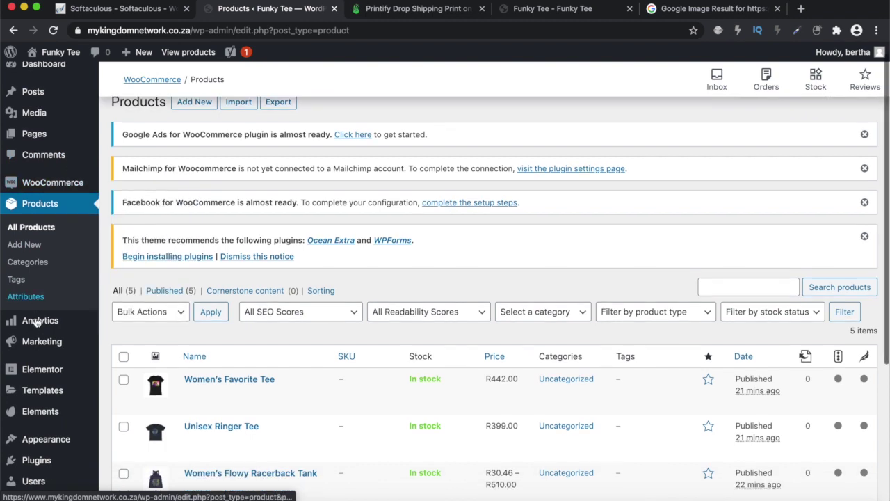
scroll(34, 348, "down", 3)
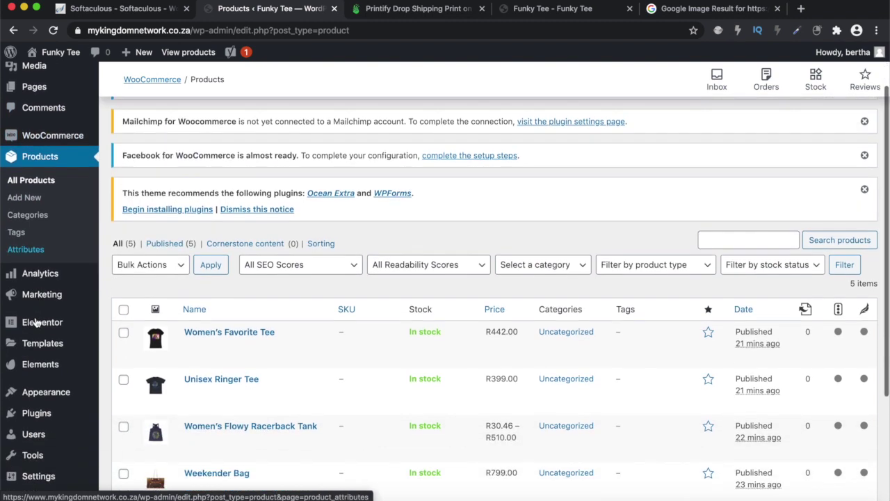
mouse_move(81, 350)
left_click(131, 374)
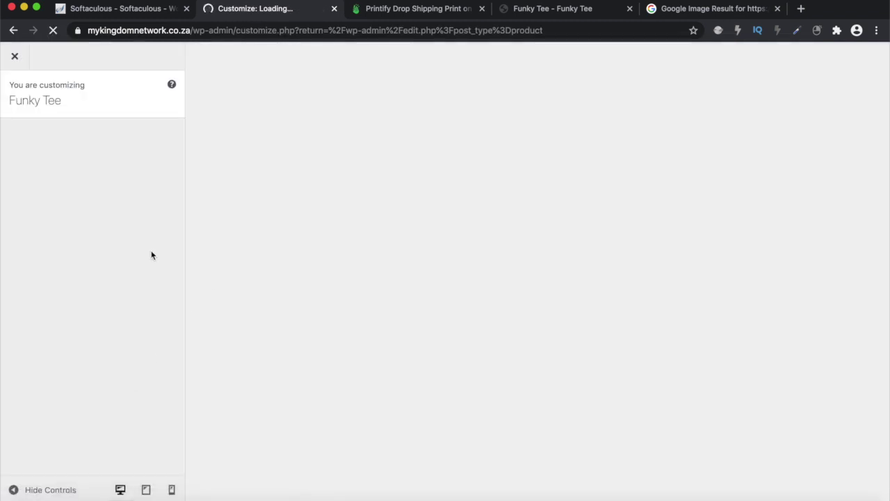
Compare the live home page's header and navigation links with the customizer preview
key("super+4")
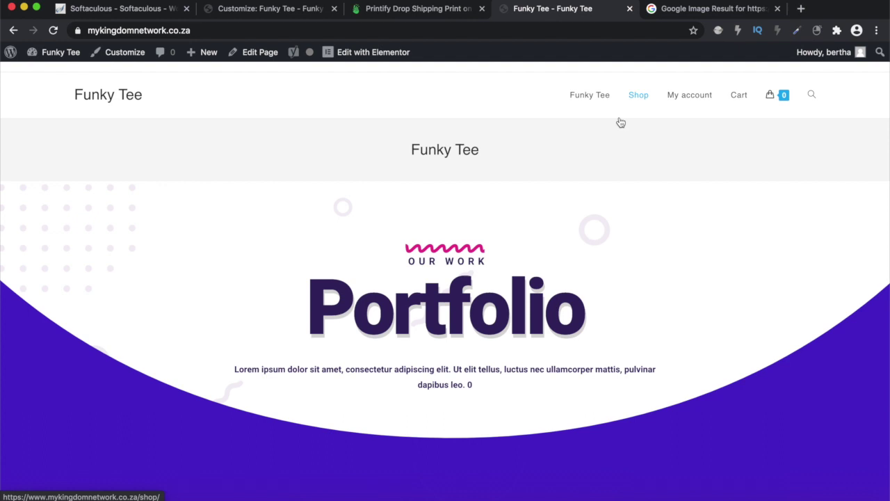
scroll(590, 200, "down", 3)
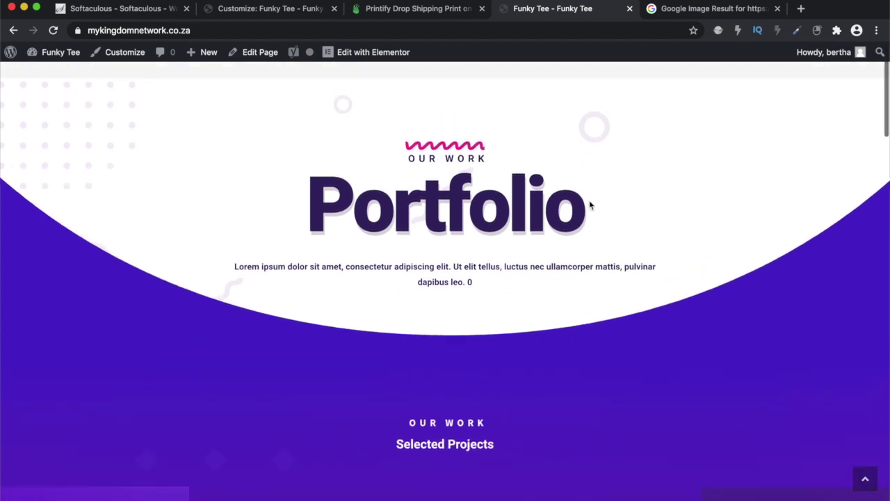
scroll(590, 201, "up", 3)
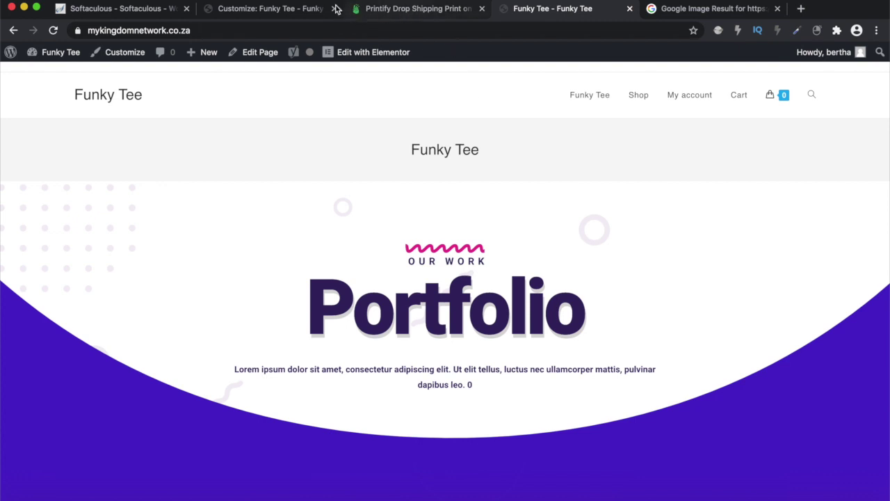
left_click(276, 9)
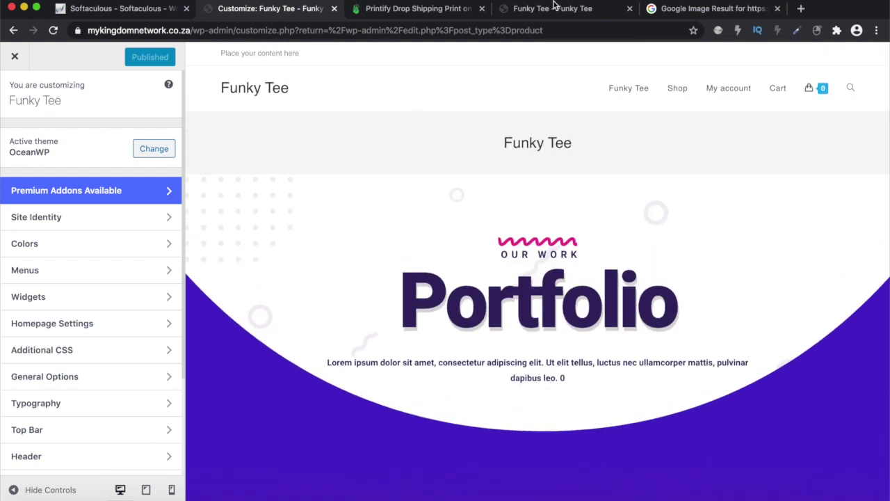
Examine the live home page's full layout, from the header menu through the project gallery and testimonials to the lower sections
left_click(551, 9)
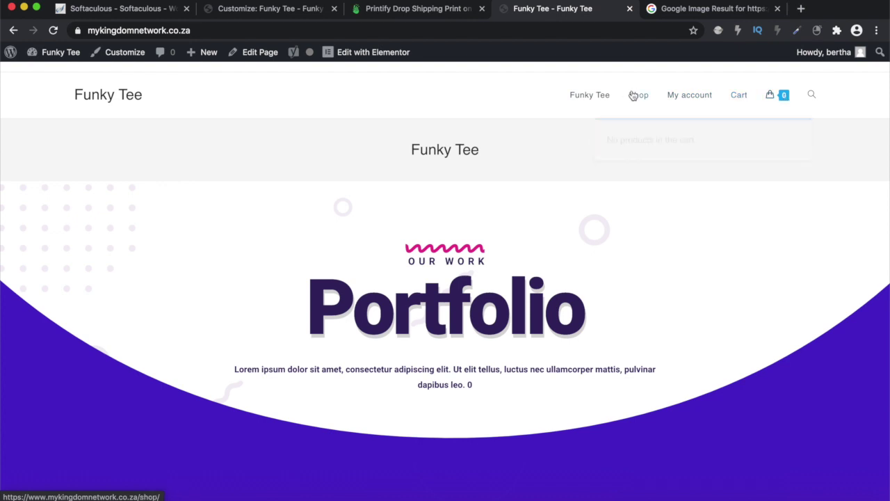
scroll(557, 167, "down", 1)
scroll(557, 167, "up", 1)
scroll(557, 167, "down", 1)
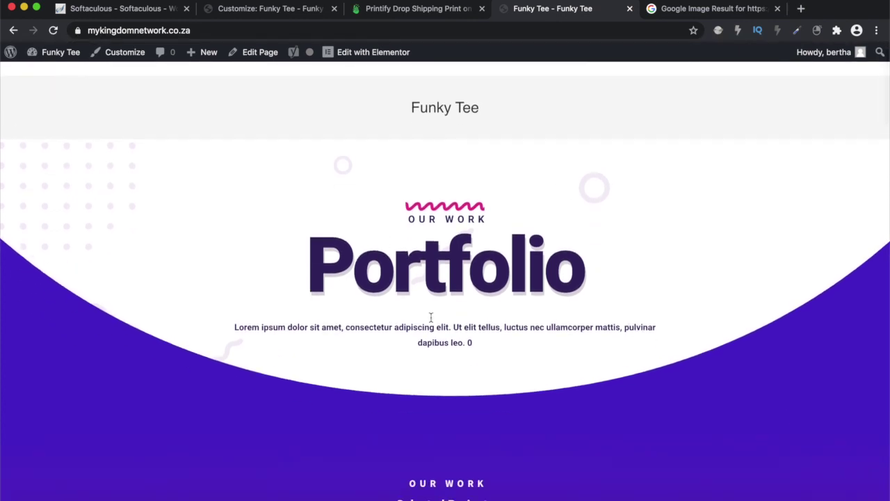
scroll(503, 257, "up", 1)
scroll(540, 302, "down", 5)
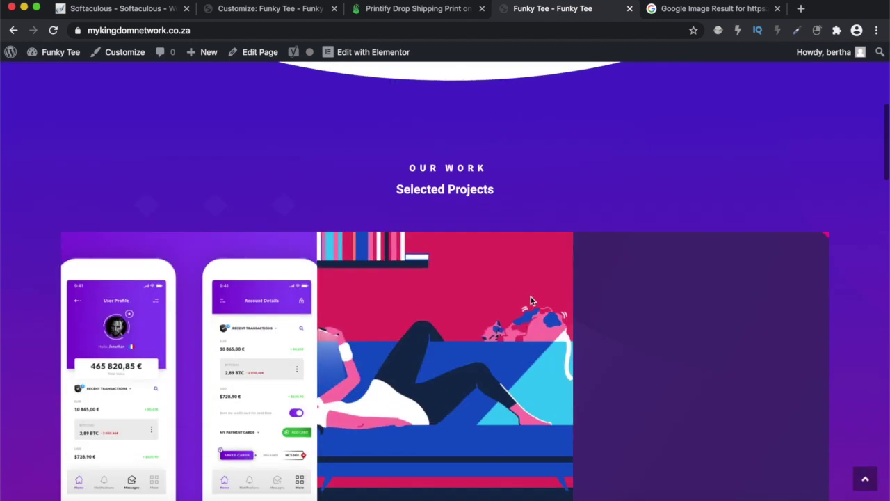
scroll(240, 311, "down", 2)
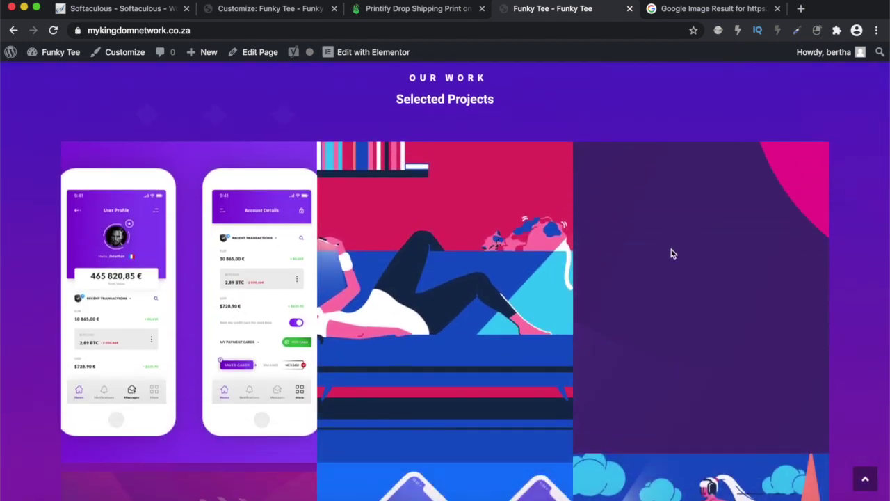
scroll(671, 252, "down", 3)
scroll(668, 254, "down", 5)
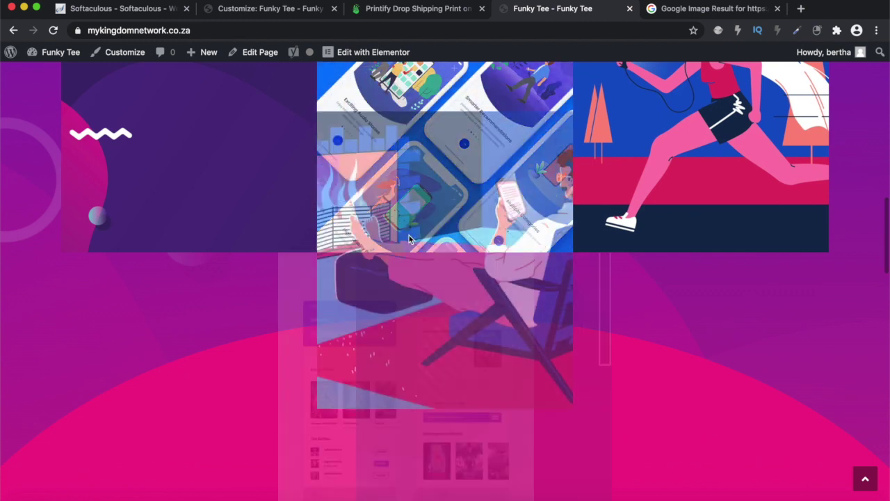
scroll(467, 237, "down", 2)
scroll(467, 236, "down", 5)
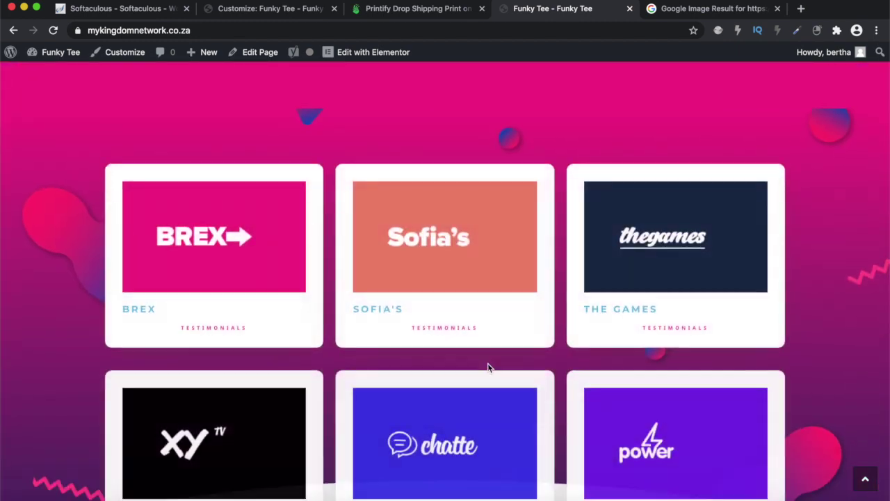
scroll(487, 368, "down", 5)
scroll(488, 368, "down", 3)
scroll(438, 256, "up", 2)
scroll(460, 244, "down", 1)
scroll(479, 237, "down", 3)
scroll(469, 229, "up", 20)
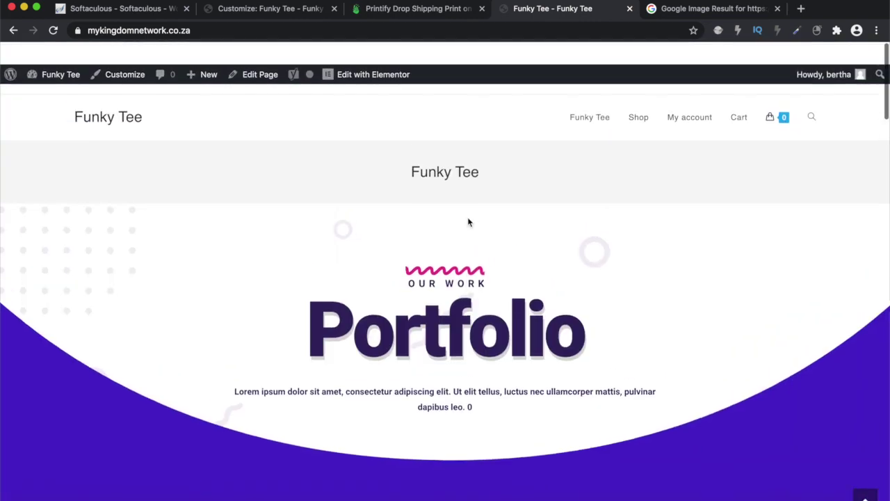